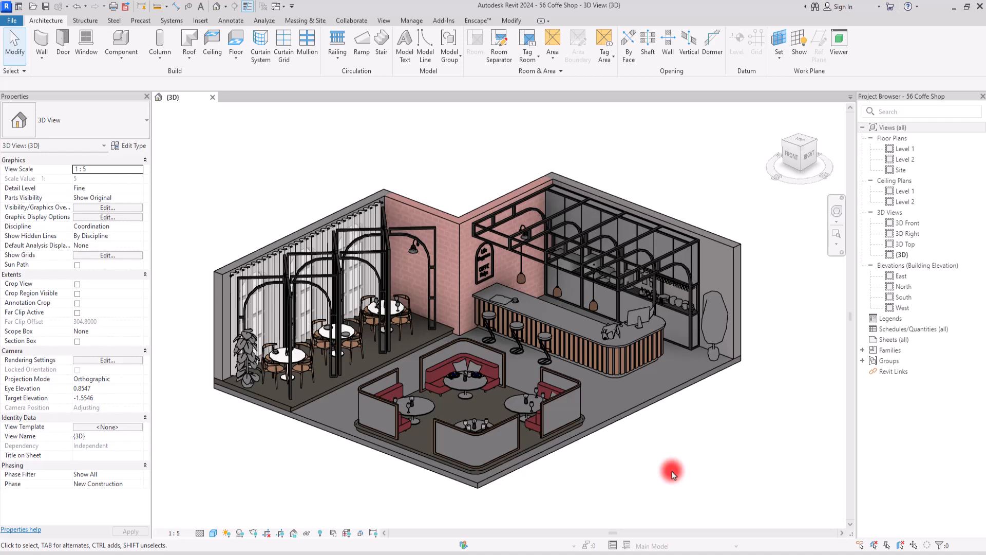
Step: Select the entire coffee shop model in the 3D view and open its by-element graphics override settings
{"action": "scroll", "coordinate": [303, 174], "scroll_direction": "down", "scroll_amount": 4}
{"action": "left_click_drag", "start_coordinate": [690, 118], "coordinate": [183, 431]}
{"action": "scroll", "coordinate": [345, 208], "scroll_direction": "up", "scroll_amount": 2}
{"action": "middle_click_drag", "start_coordinate": [345, 209], "coordinate": [374, 159], "text": "shift"}
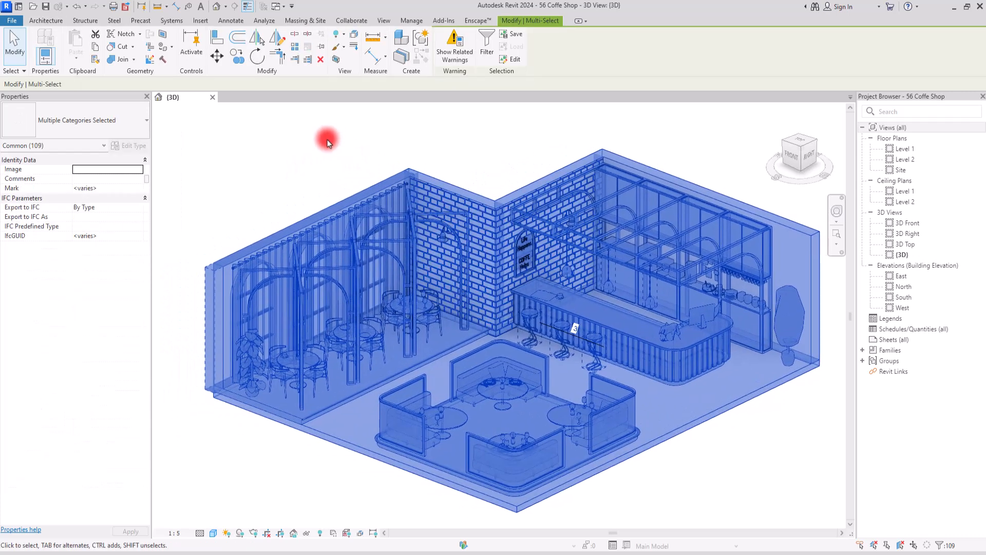
{"action": "left_click", "coordinate": [343, 52]}
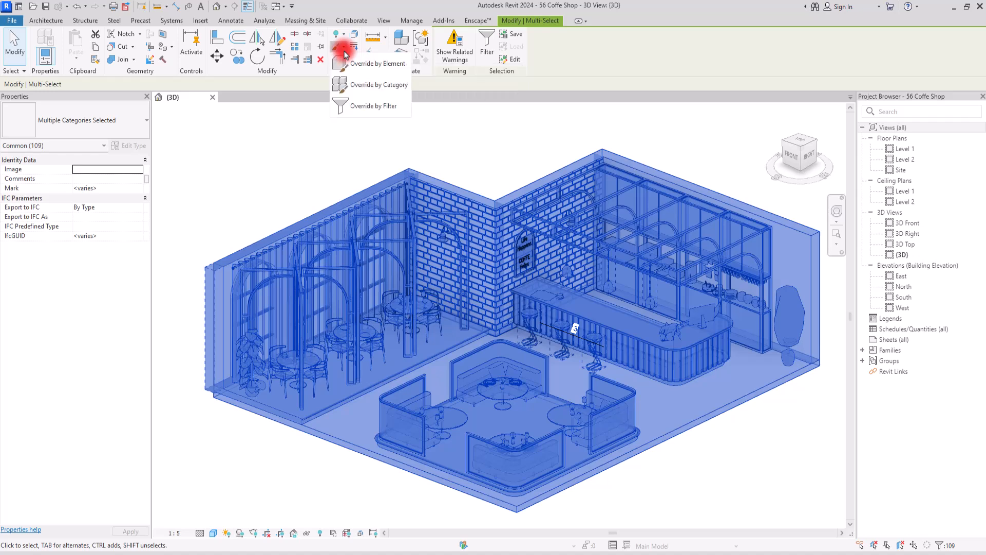
{"action": "left_click", "coordinate": [381, 65]}
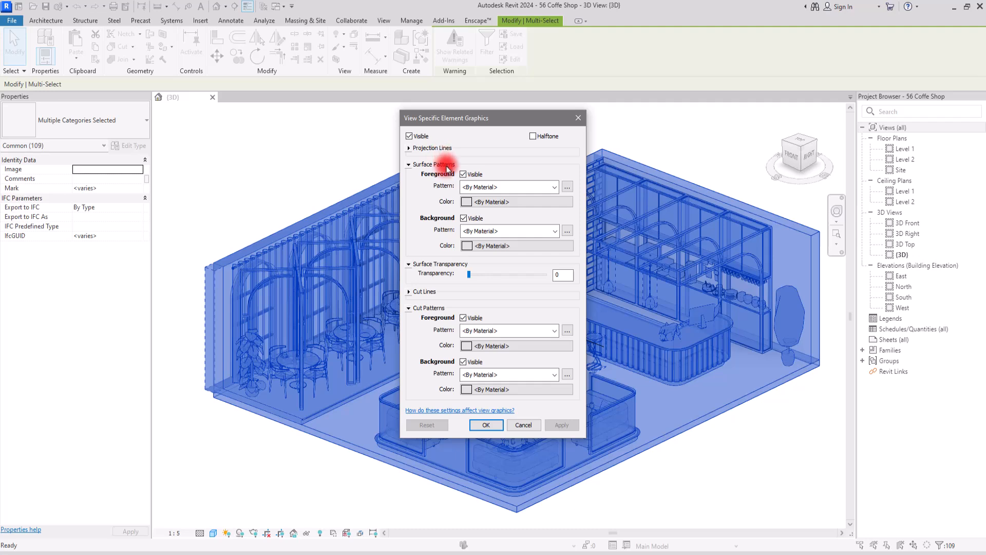
Step: Override the surface pattern background color of the selected elements with the warm off-white RGB 238-234-230
{"action": "left_click", "coordinate": [467, 246]}
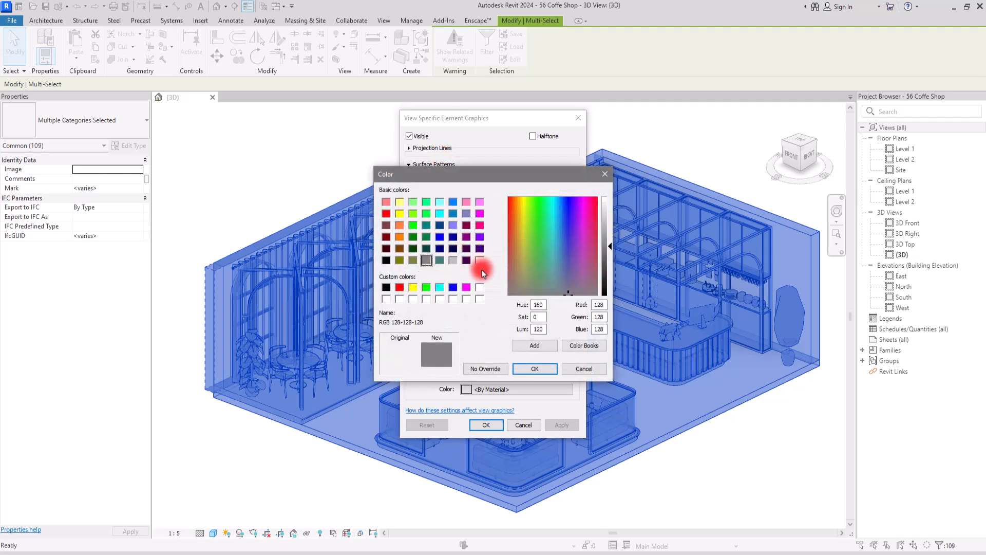
{"action": "left_click", "coordinate": [535, 263]}
{"action": "left_click", "coordinate": [513, 269]}
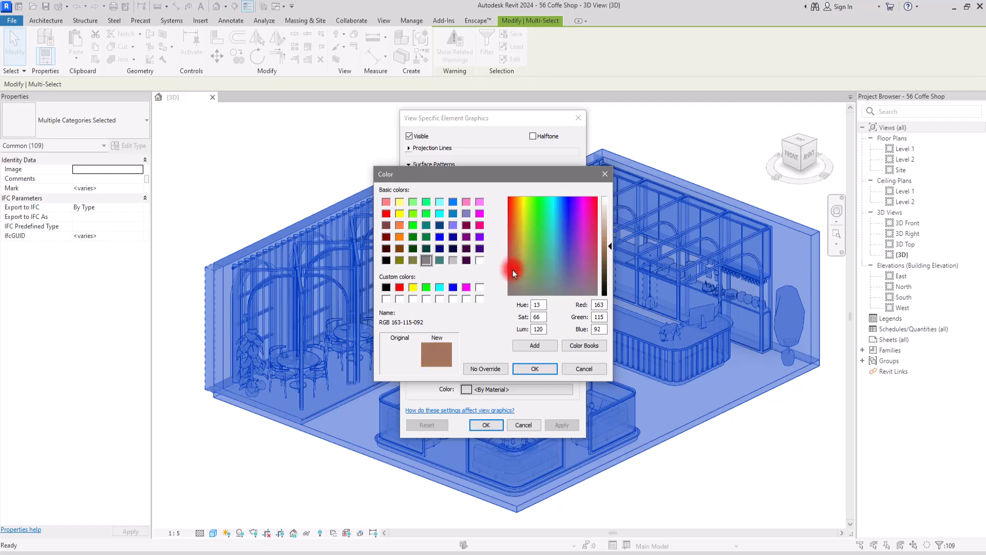
{"action": "left_click_drag", "start_coordinate": [513, 270], "coordinate": [516, 280]}
{"action": "left_click_drag", "start_coordinate": [516, 280], "coordinate": [515, 277]}
{"action": "left_click_drag", "start_coordinate": [612, 241], "coordinate": [609, 205]}
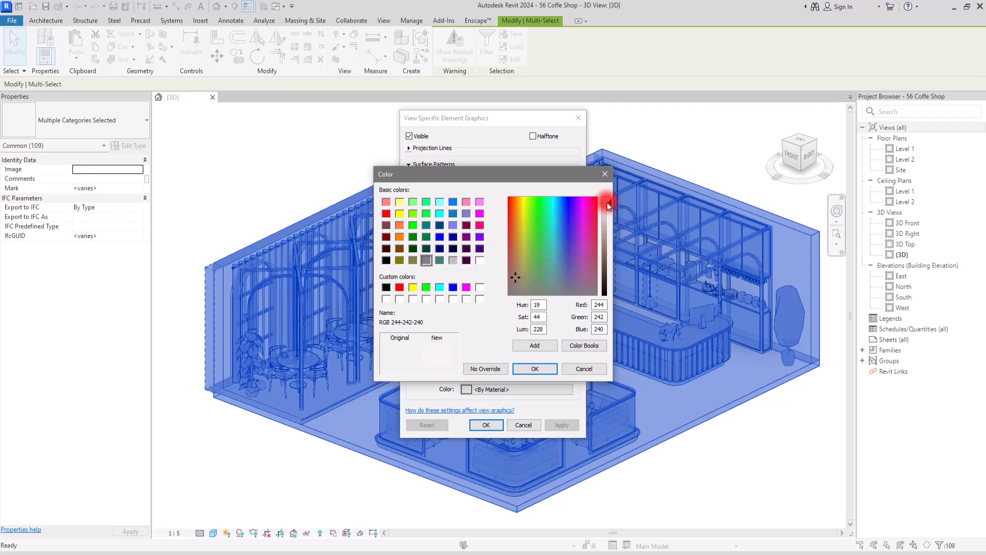
{"action": "left_click_drag", "start_coordinate": [609, 206], "coordinate": [609, 209]}
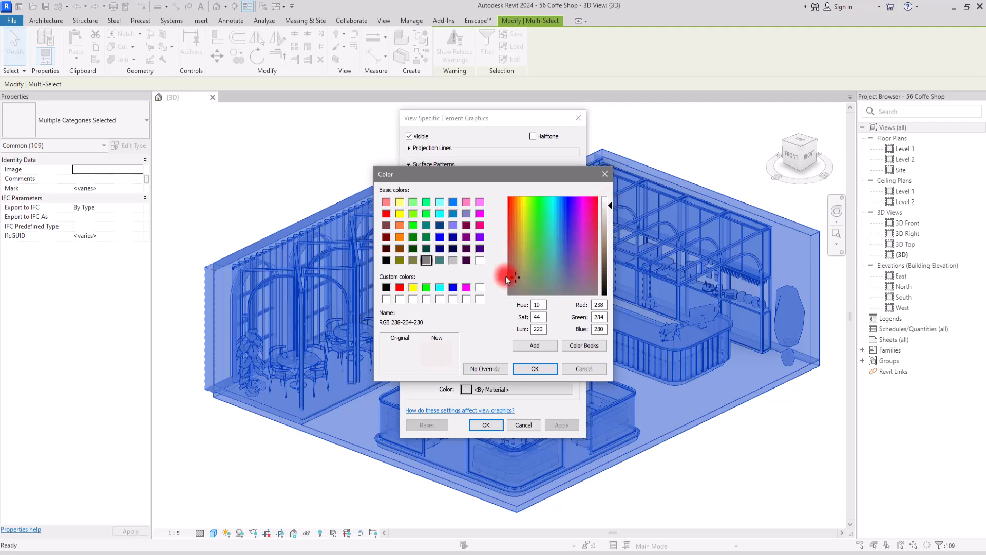
{"action": "left_click", "coordinate": [534, 369]}
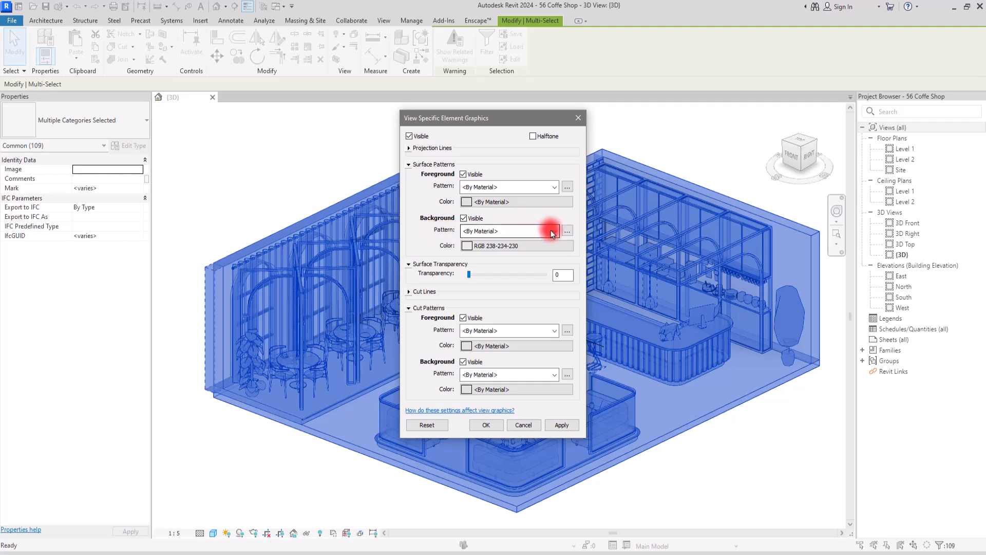
Step: Set the surface background pattern to solid fill, adjust its color to RGB 238-232-227, and apply the override
{"action": "left_click", "coordinate": [555, 231]}
{"action": "left_click", "coordinate": [519, 252]}
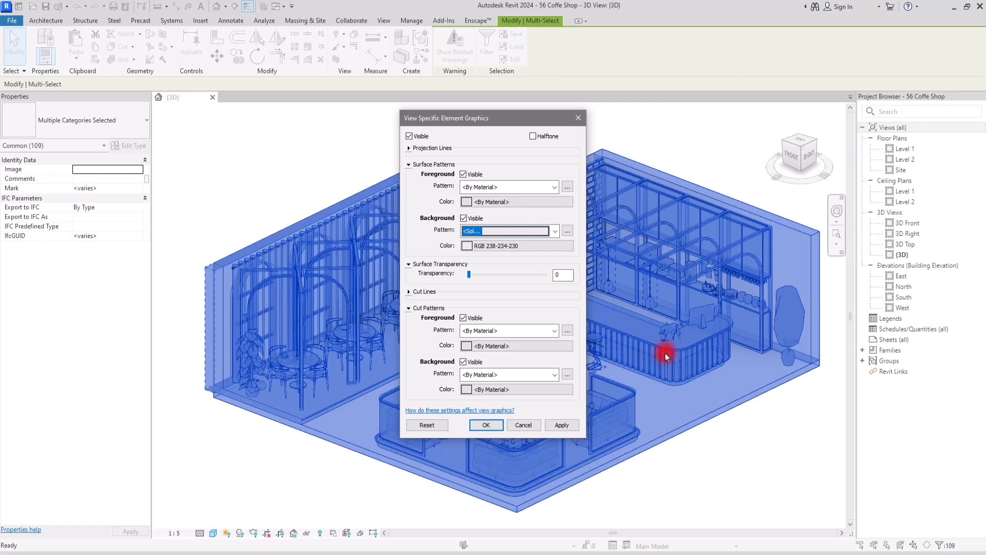
{"action": "left_click", "coordinate": [467, 247]}
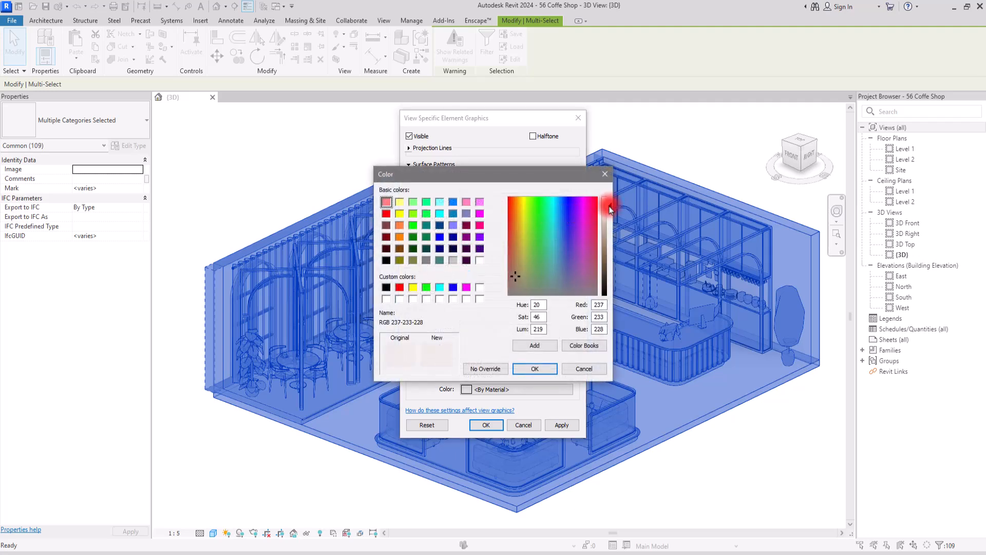
{"action": "left_click", "coordinate": [516, 276]}
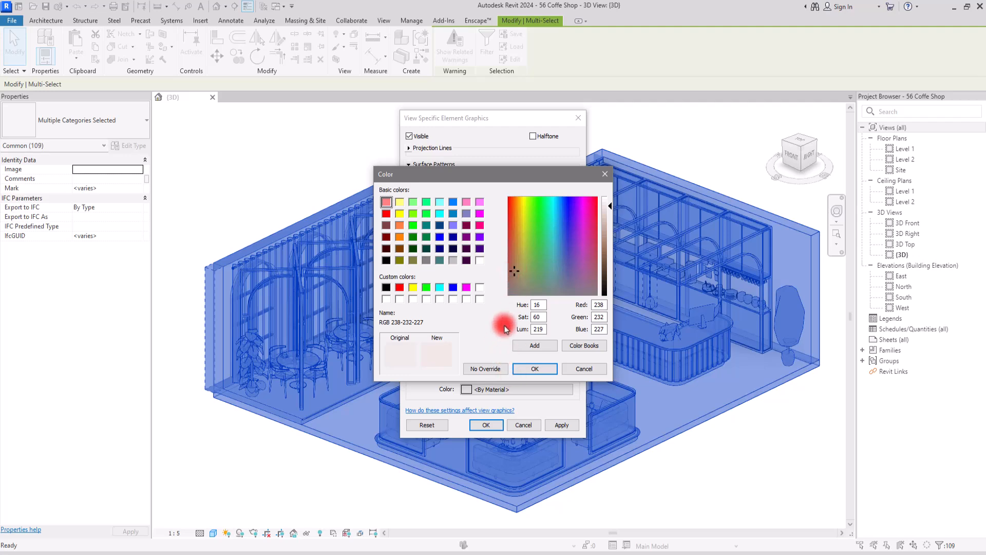
{"action": "left_click", "coordinate": [532, 368]}
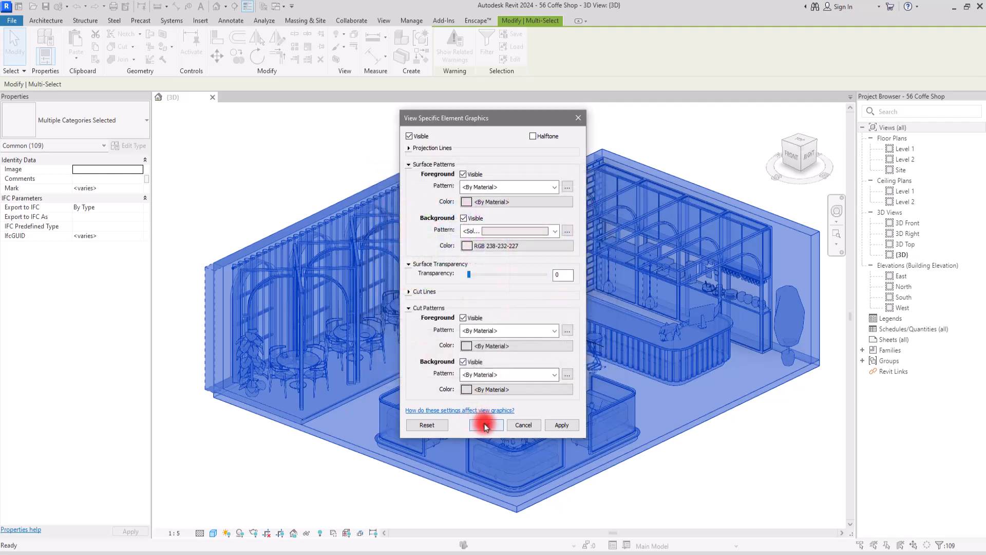
{"action": "left_click", "coordinate": [486, 424]}
{"action": "left_click", "coordinate": [729, 454]}
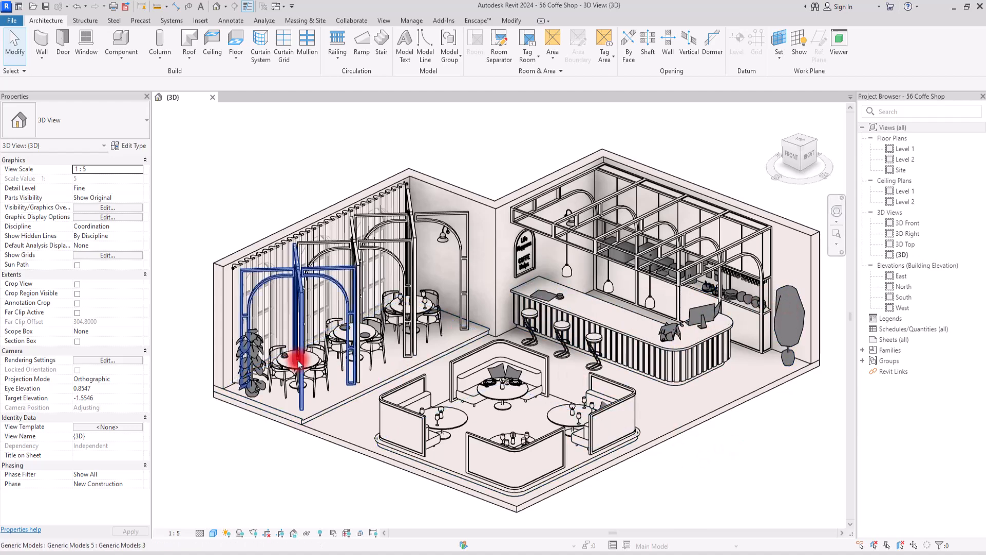
Step: Reselect the whole model, reopen its element graphics override, and save the background color RGB 238-232-227 as a custom color
{"action": "scroll", "coordinate": [298, 359], "scroll_direction": "down", "scroll_amount": 3}
{"action": "left_click_drag", "start_coordinate": [704, 217], "coordinate": [184, 470]}
{"action": "scroll", "coordinate": [359, 286], "scroll_direction": "up", "scroll_amount": 3}
{"action": "scroll", "coordinate": [431, 268], "scroll_direction": "down", "scroll_amount": 2}
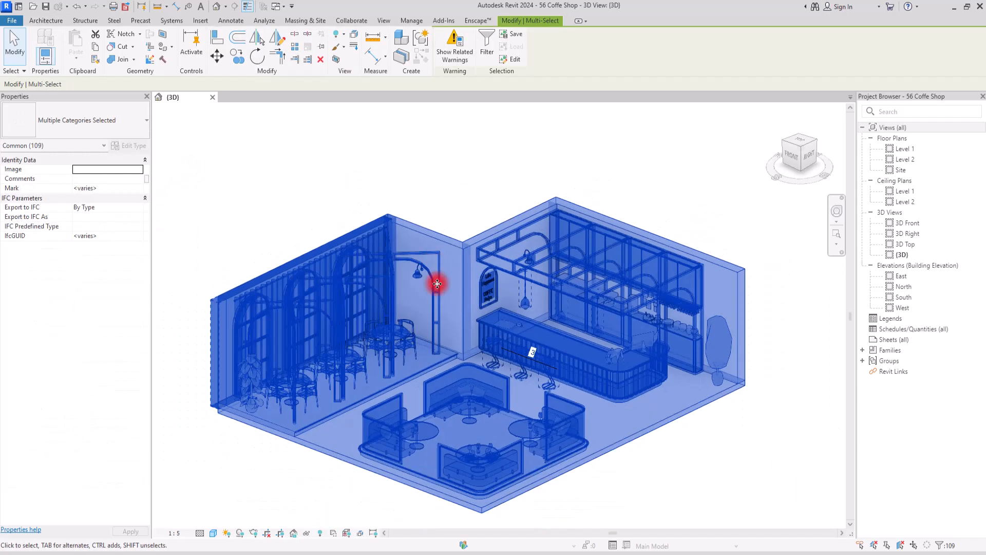
{"action": "middle_click_drag", "start_coordinate": [408, 341], "coordinate": [418, 286]}
{"action": "scroll", "coordinate": [481, 202], "scroll_direction": "up", "scroll_amount": 2}
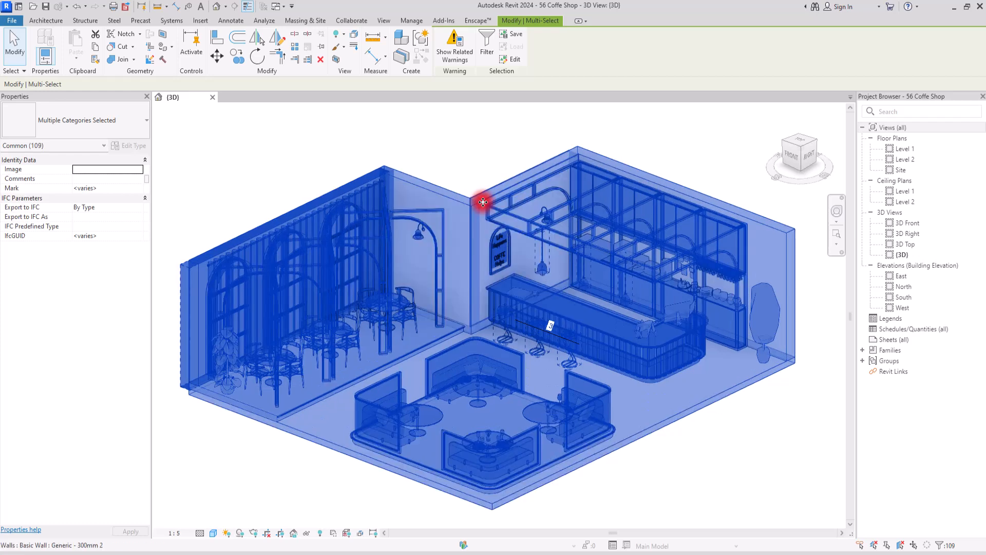
{"action": "left_click", "coordinate": [343, 47]}
{"action": "left_click", "coordinate": [383, 67]}
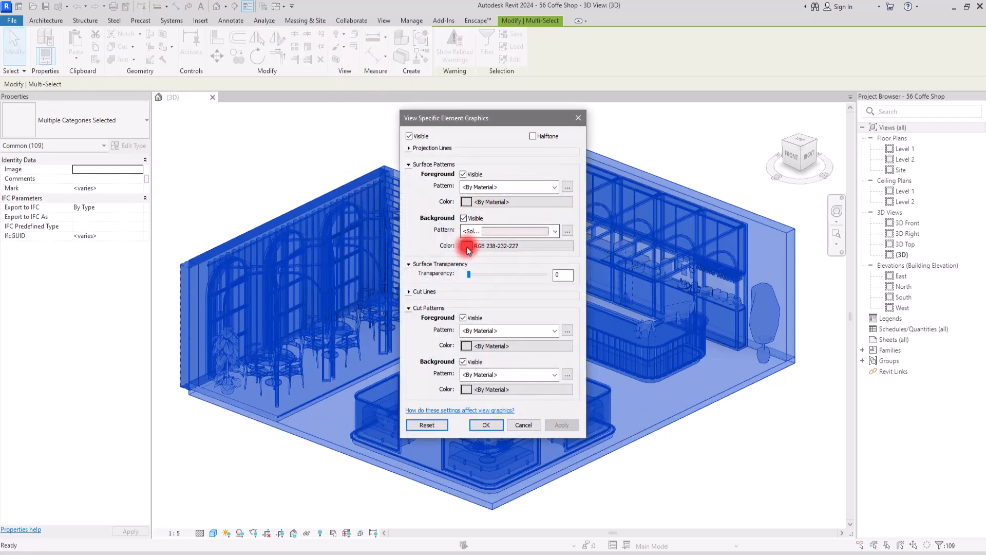
{"action": "left_click", "coordinate": [467, 245]}
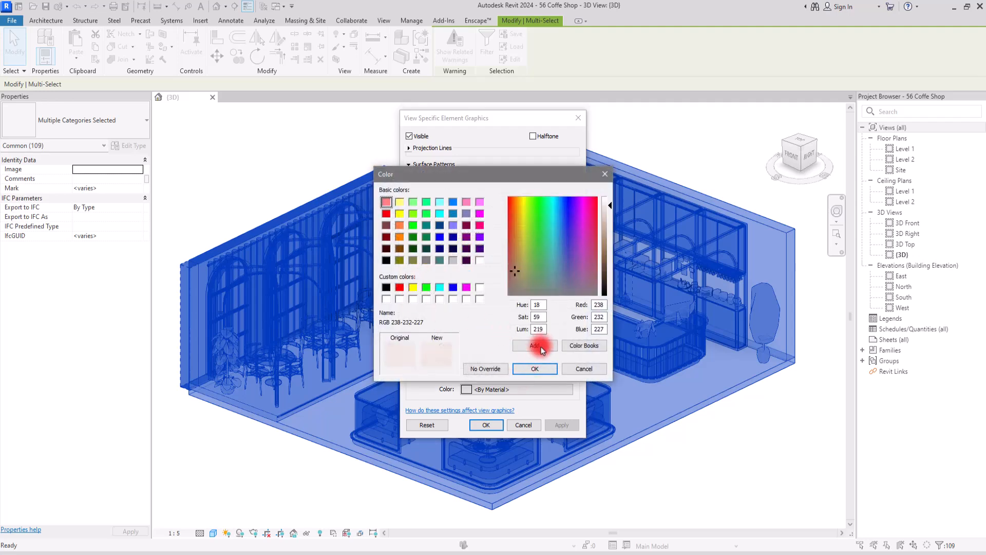
{"action": "left_click", "coordinate": [534, 368]}
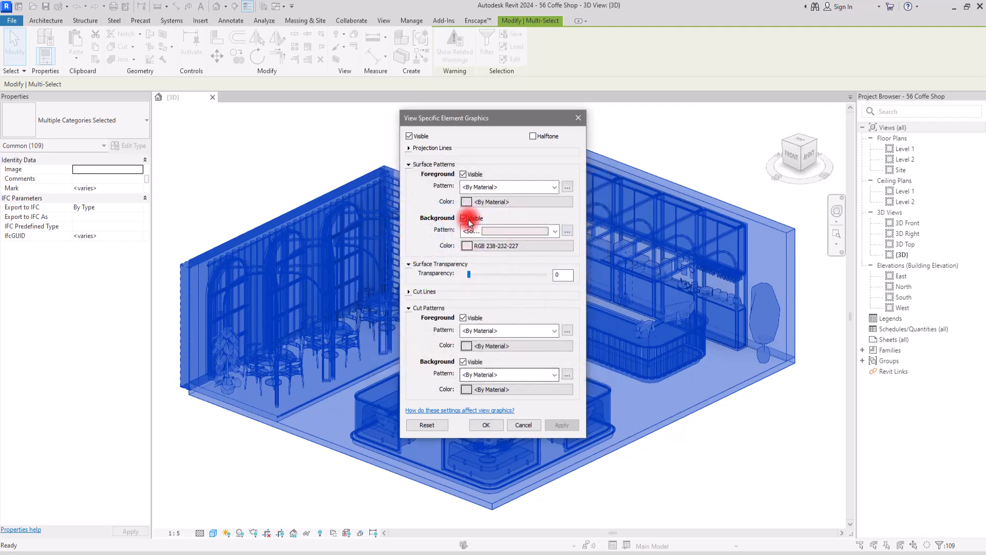
Step: Set the surface foreground to the saved custom color RGB 238-232-227 with a solid fill pattern and apply the override
{"action": "left_click", "coordinate": [465, 196]}
{"action": "left_click", "coordinate": [386, 287]}
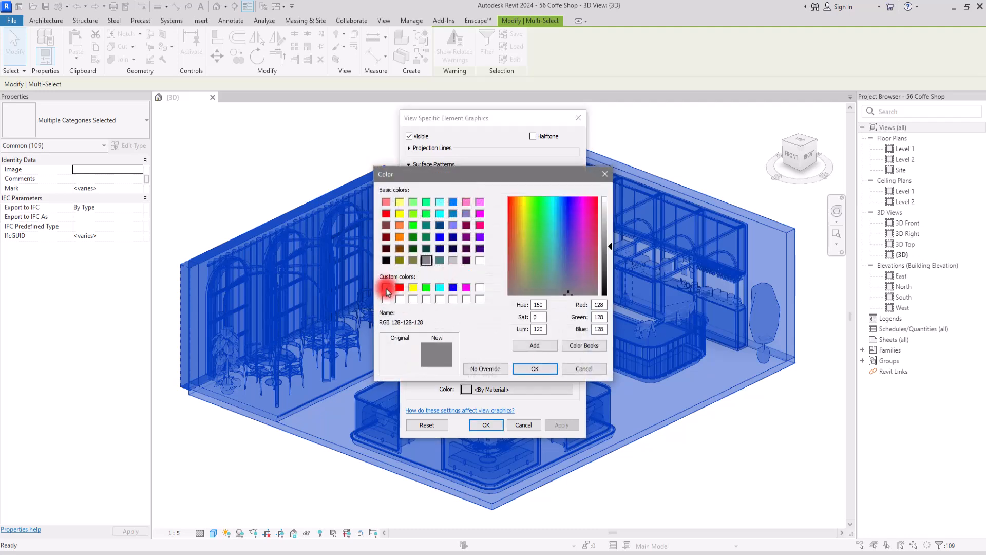
{"action": "left_click", "coordinate": [534, 369]}
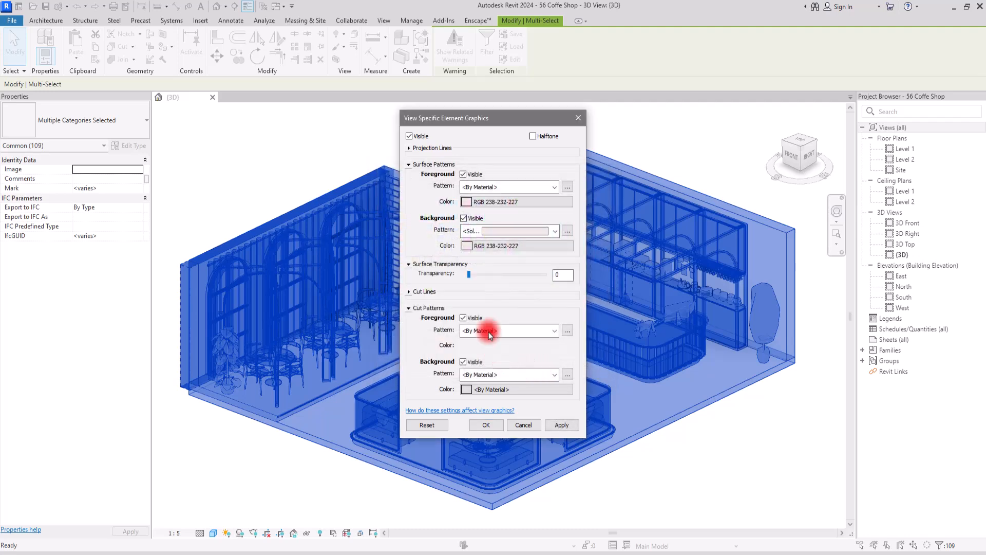
{"action": "left_click", "coordinate": [554, 187]}
{"action": "scroll", "coordinate": [553, 197], "scroll_direction": "up", "scroll_amount": 1}
{"action": "left_click", "coordinate": [548, 200]}
{"action": "left_click", "coordinate": [485, 425]}
{"action": "left_click", "coordinate": [321, 501]}
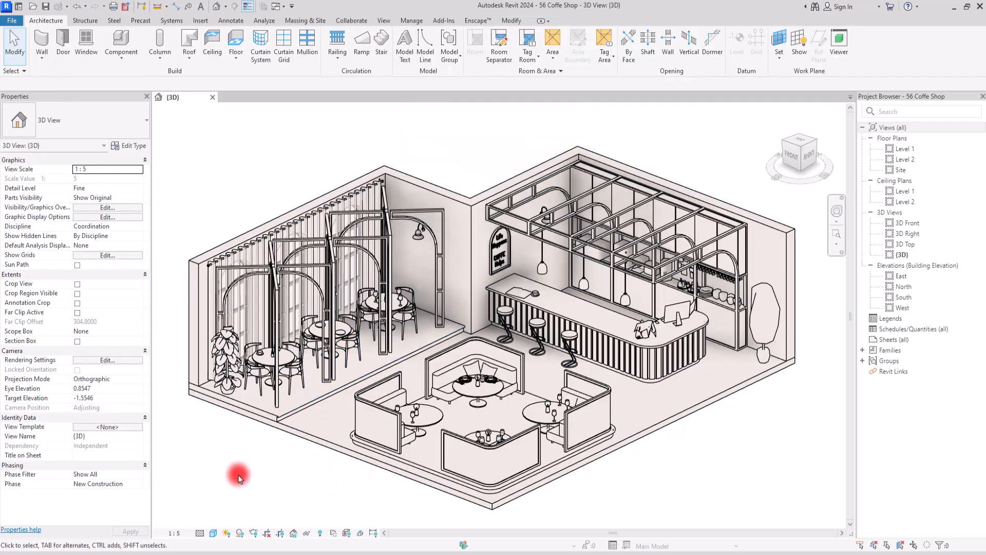
{"action": "scroll", "coordinate": [239, 477], "scroll_direction": "down", "scroll_amount": 1}
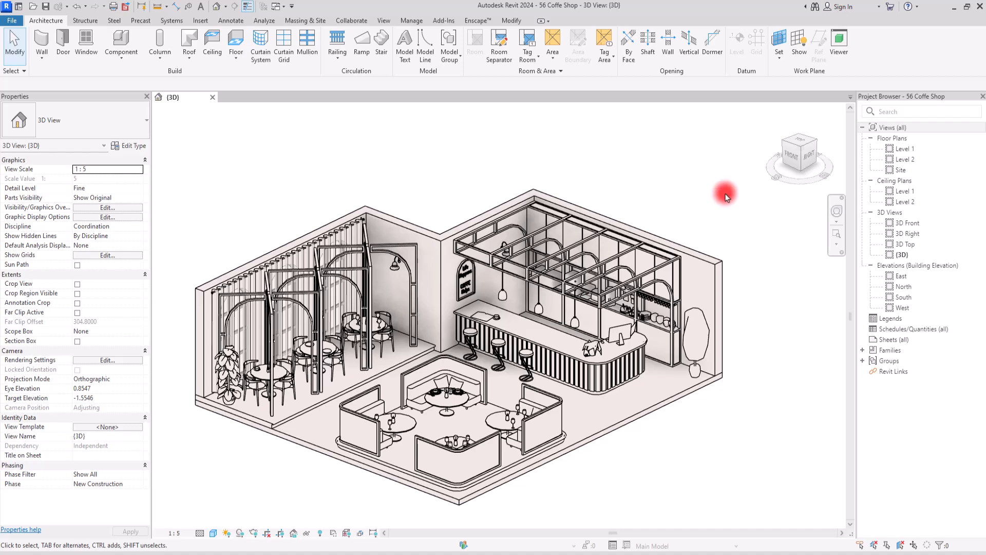
{"action": "left_click_drag", "start_coordinate": [747, 196], "coordinate": [167, 514]}
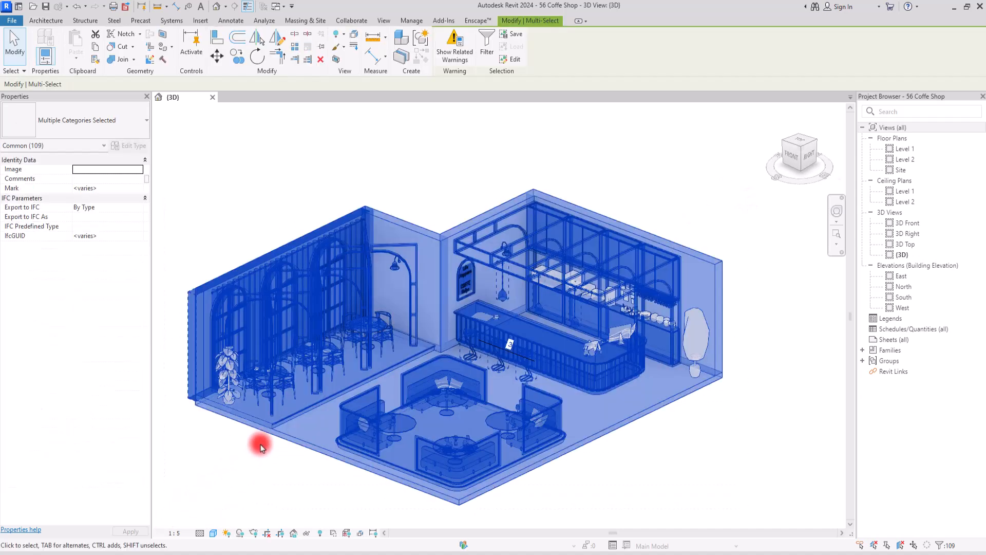
{"action": "left_click", "coordinate": [221, 467]}
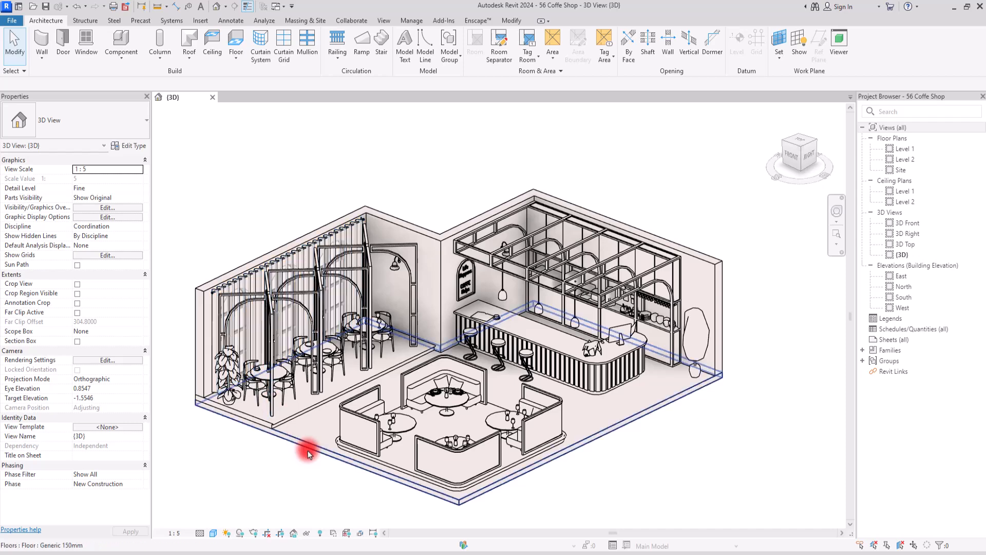
Step: Select the whole model again and override its projection line color by element with dark brown RGB 078-066-058
{"action": "left_click_drag", "start_coordinate": [753, 202], "coordinate": [215, 505]}
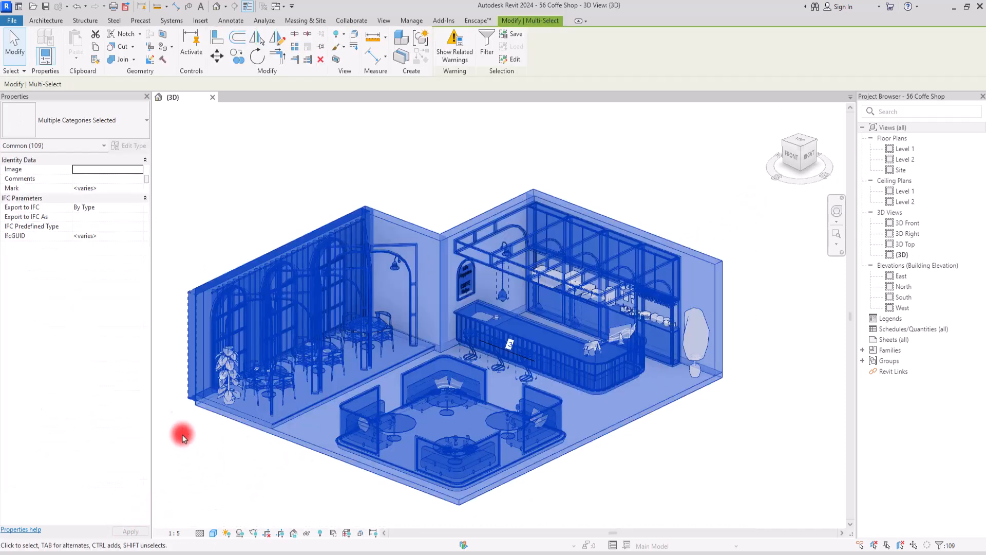
{"action": "left_click", "coordinate": [338, 48]}
{"action": "left_click", "coordinate": [349, 60]}
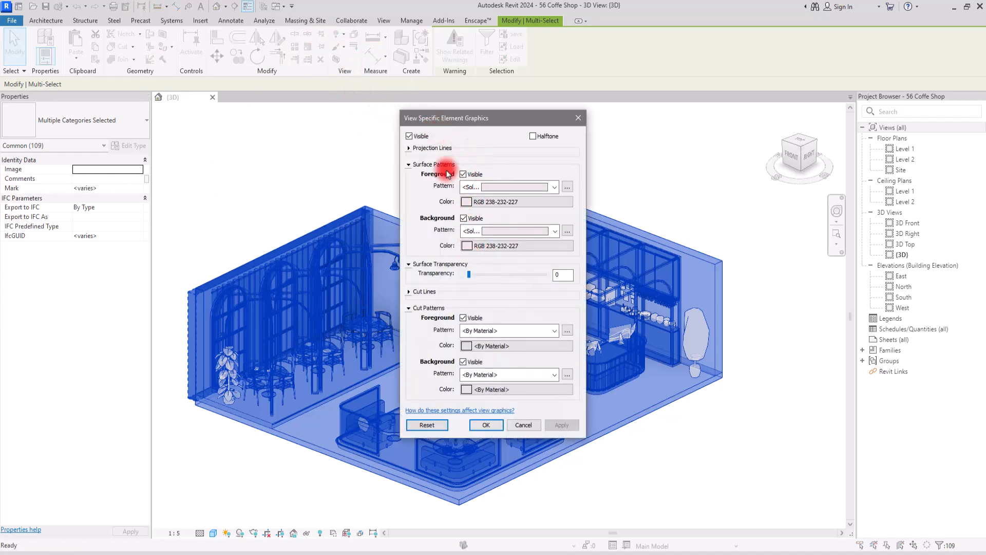
{"action": "left_click", "coordinate": [409, 148]}
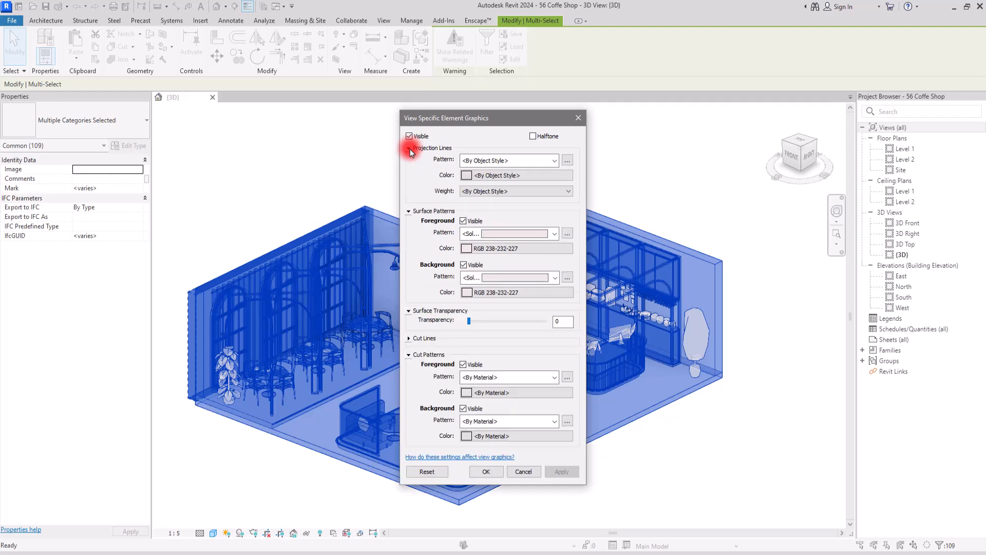
{"action": "left_click", "coordinate": [466, 176]}
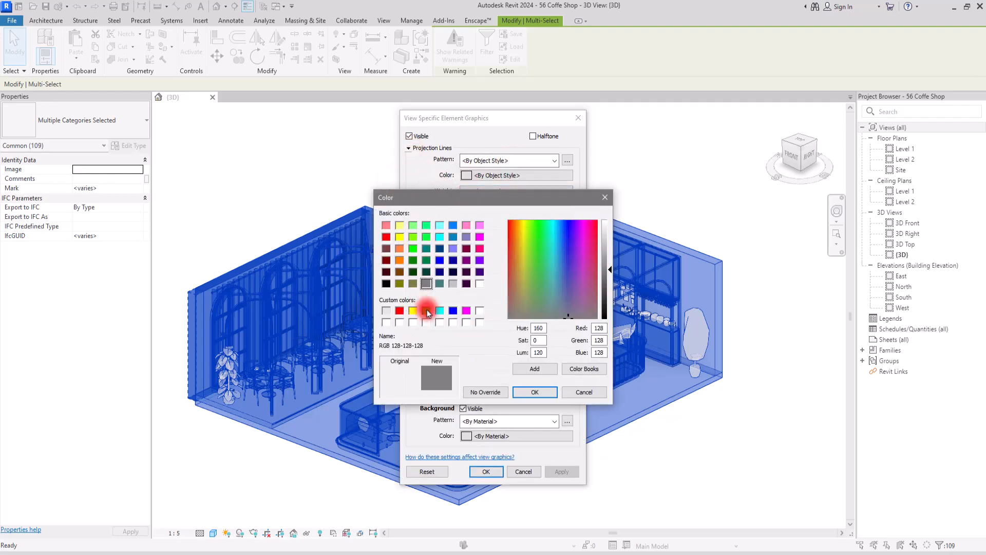
{"action": "left_click", "coordinate": [386, 311]}
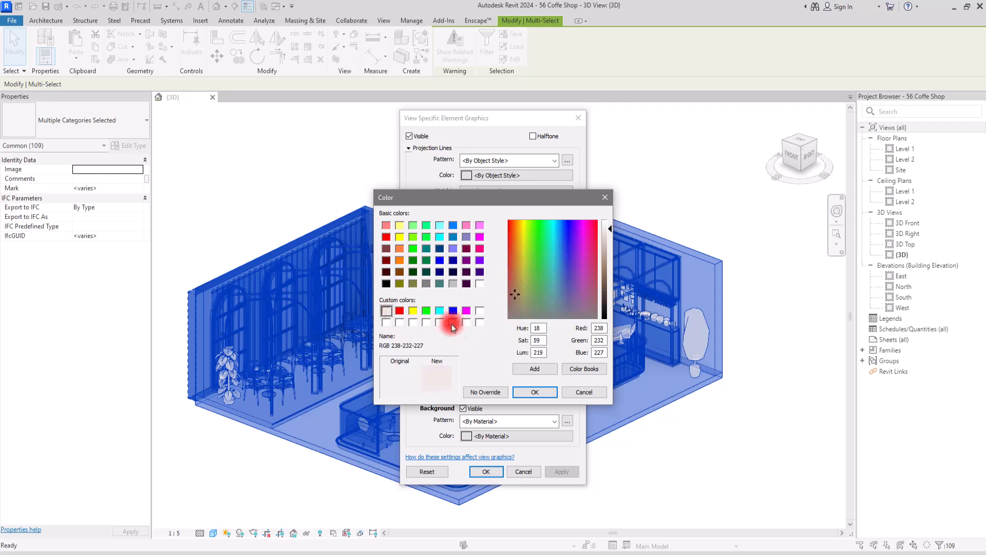
{"action": "left_click_drag", "start_coordinate": [611, 231], "coordinate": [614, 296]}
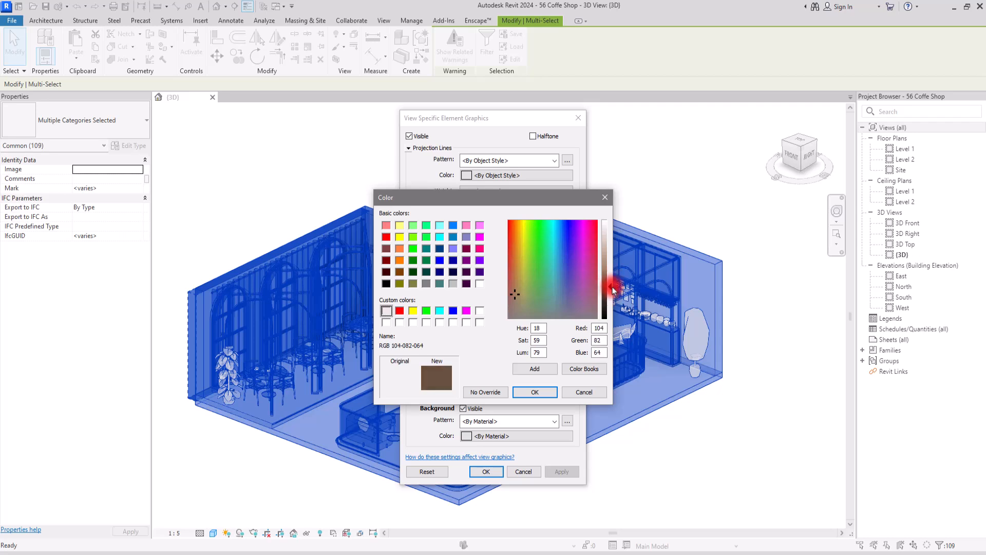
{"action": "left_click", "coordinate": [514, 294]}
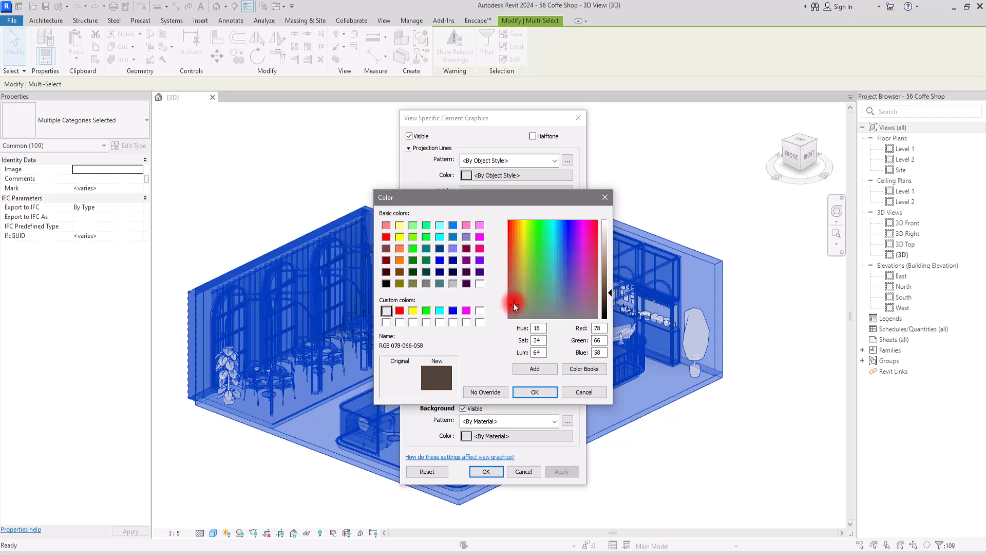
{"action": "left_click", "coordinate": [534, 391]}
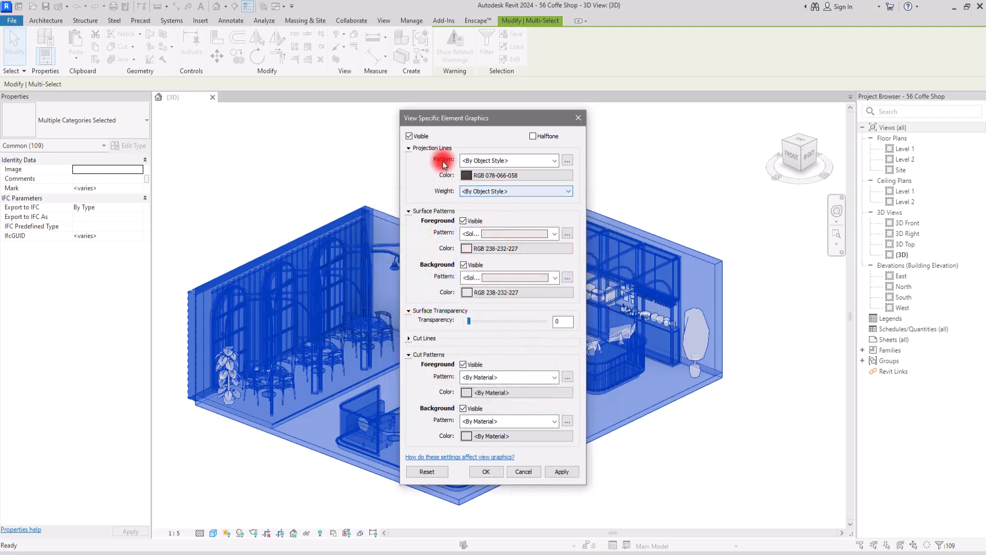
Step: Set the projection line pattern to Solid and surface transparency to 10, apply the override, and clear the selection
{"action": "left_click", "coordinate": [554, 161]}
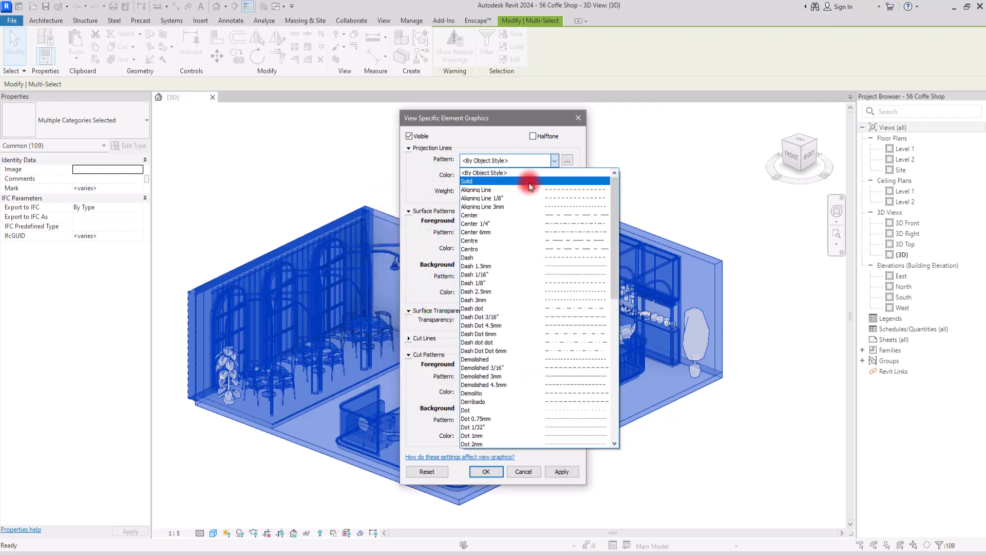
{"action": "left_click", "coordinate": [530, 181]}
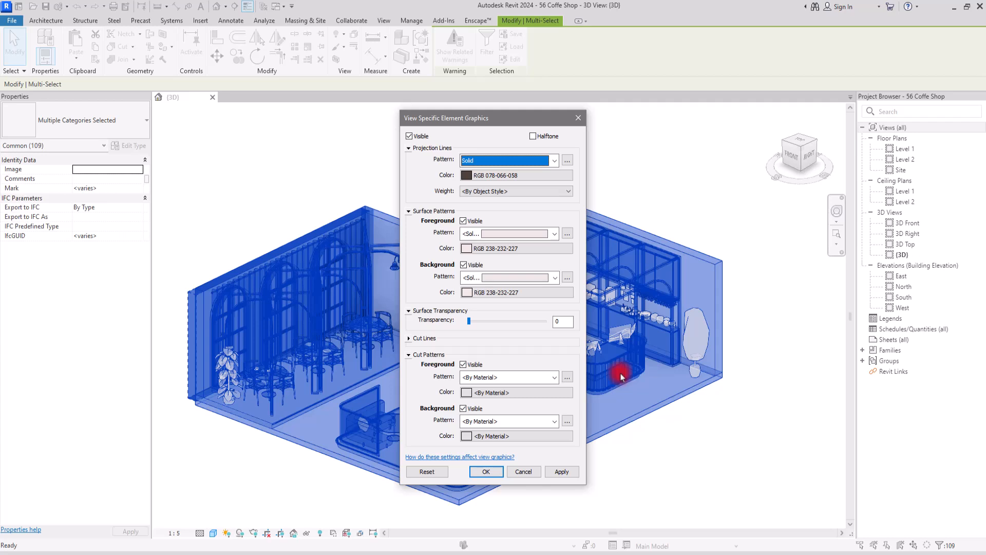
{"action": "left_click", "coordinate": [561, 322]}
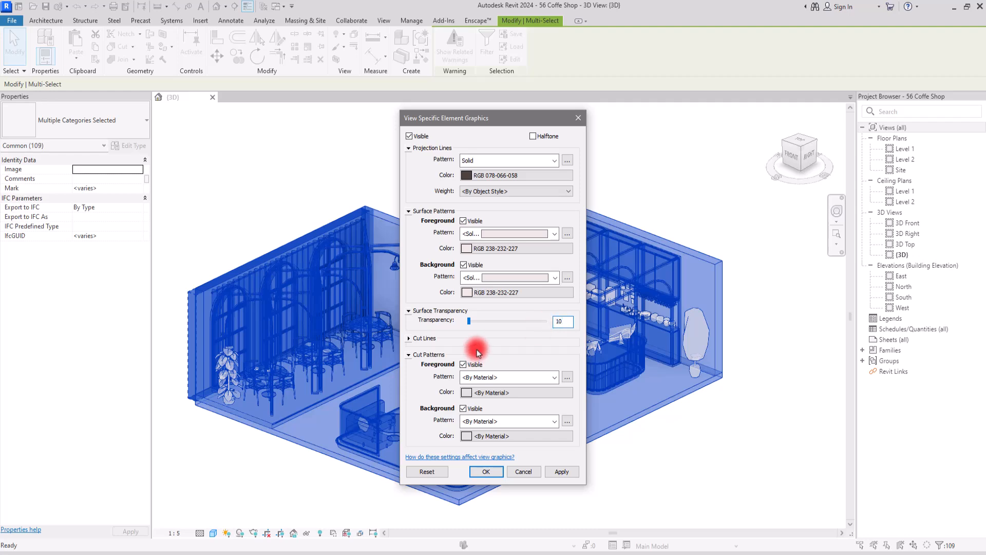
{"action": "left_click", "coordinate": [486, 472]}
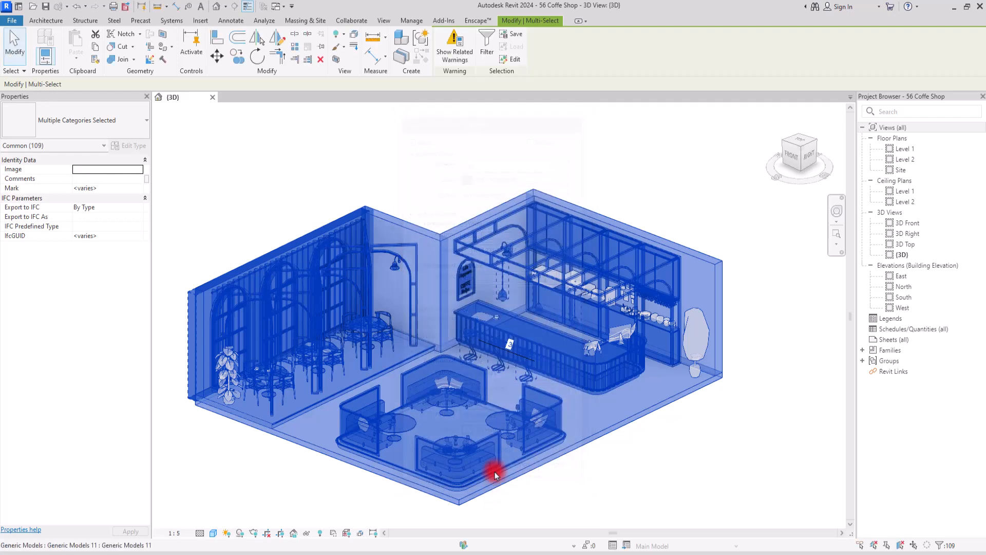
{"action": "left_click", "coordinate": [652, 485]}
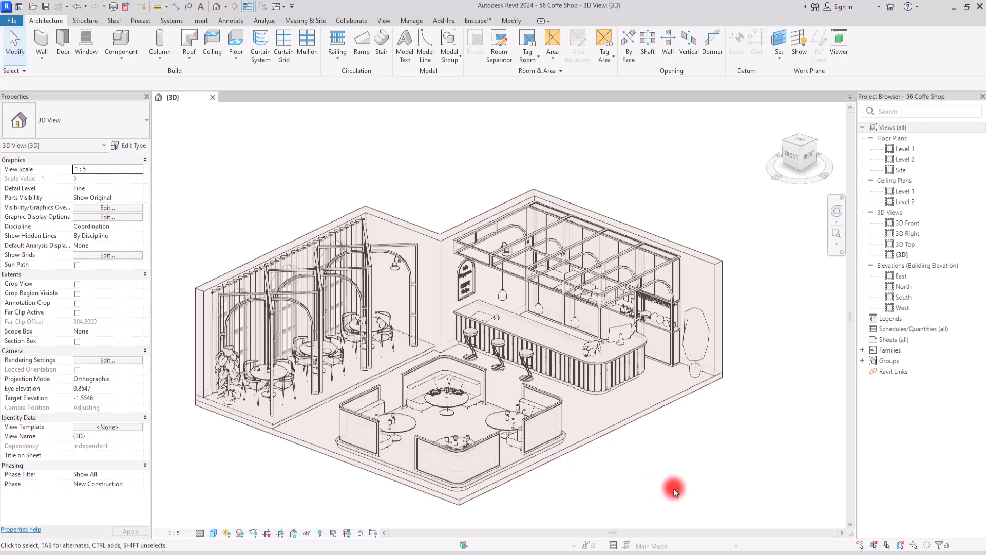
Step: Examine the overridden surfaces and lines around the dining tables, curtain wall and booths
{"action": "scroll", "coordinate": [271, 402], "scroll_direction": "up", "scroll_amount": 6}
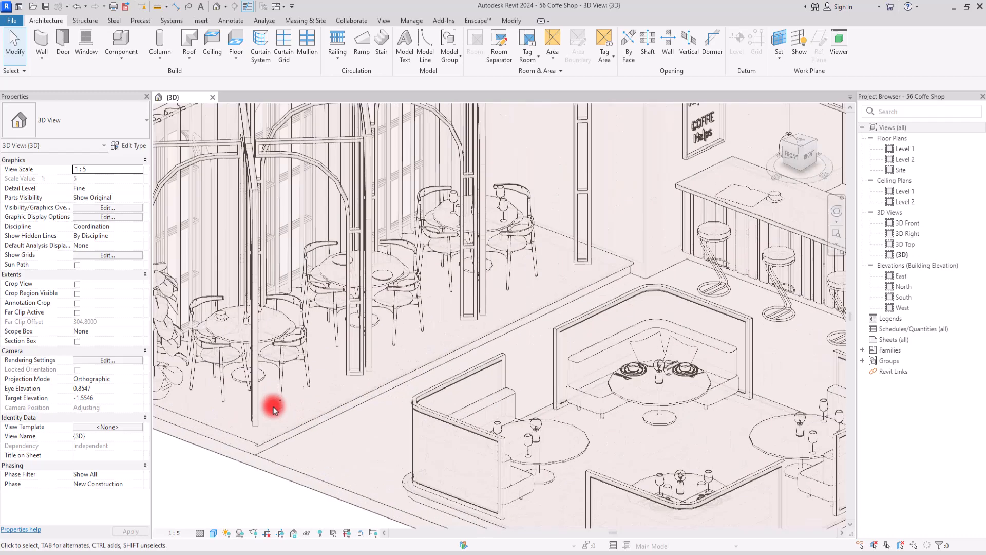
{"action": "middle_click_drag", "start_coordinate": [348, 280], "coordinate": [569, 449]}
{"action": "scroll", "coordinate": [239, 229], "scroll_direction": "up", "scroll_amount": 3}
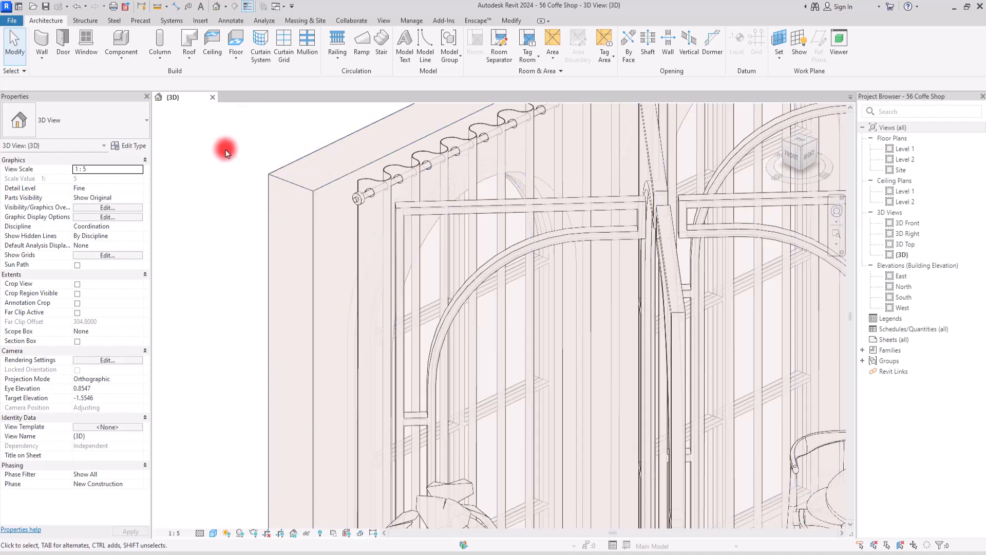
{"action": "scroll", "coordinate": [222, 220], "scroll_direction": "down", "scroll_amount": 5}
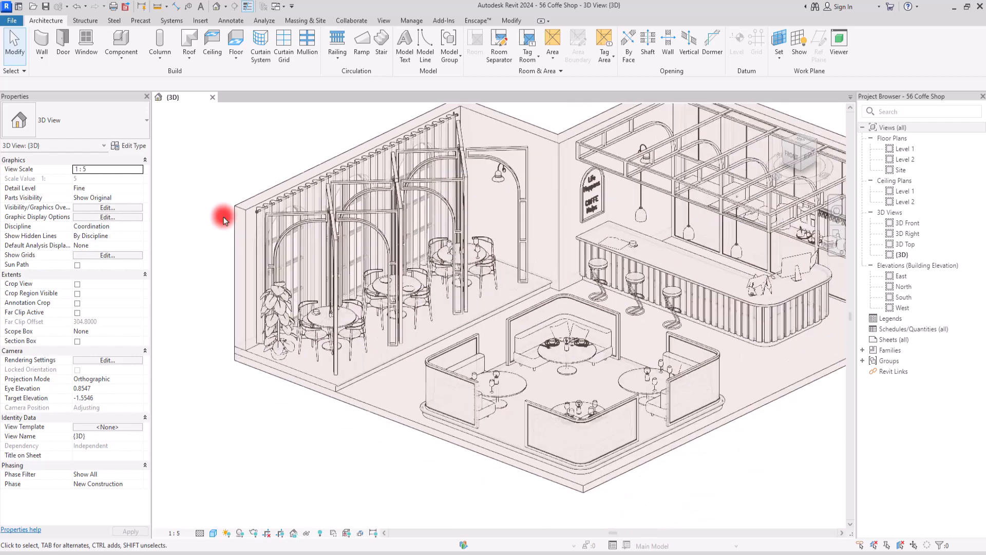
{"action": "scroll", "coordinate": [223, 217], "scroll_direction": "down", "scroll_amount": 1}
{"action": "middle_click_drag", "start_coordinate": [438, 130], "coordinate": [411, 175]}
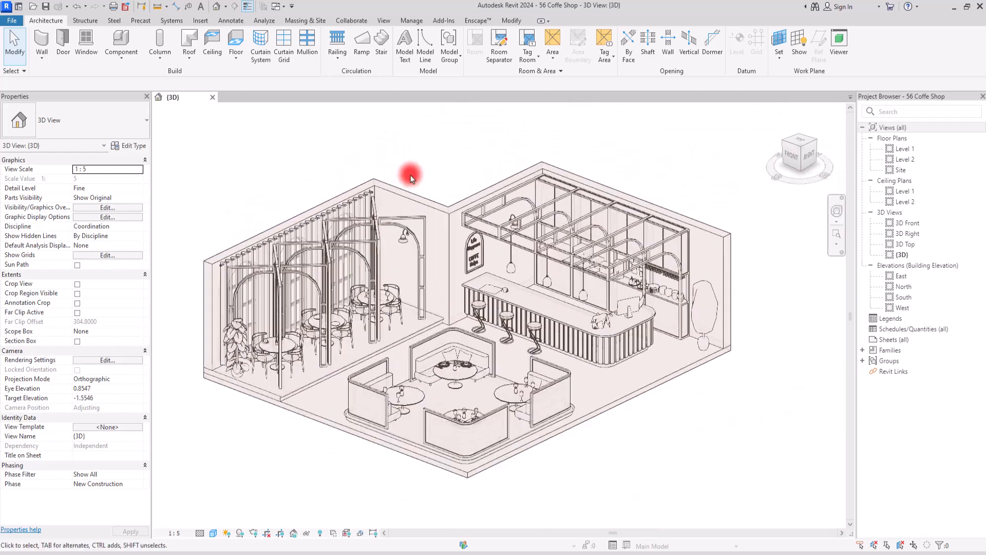
{"action": "scroll", "coordinate": [426, 157], "scroll_direction": "up", "scroll_amount": 2}
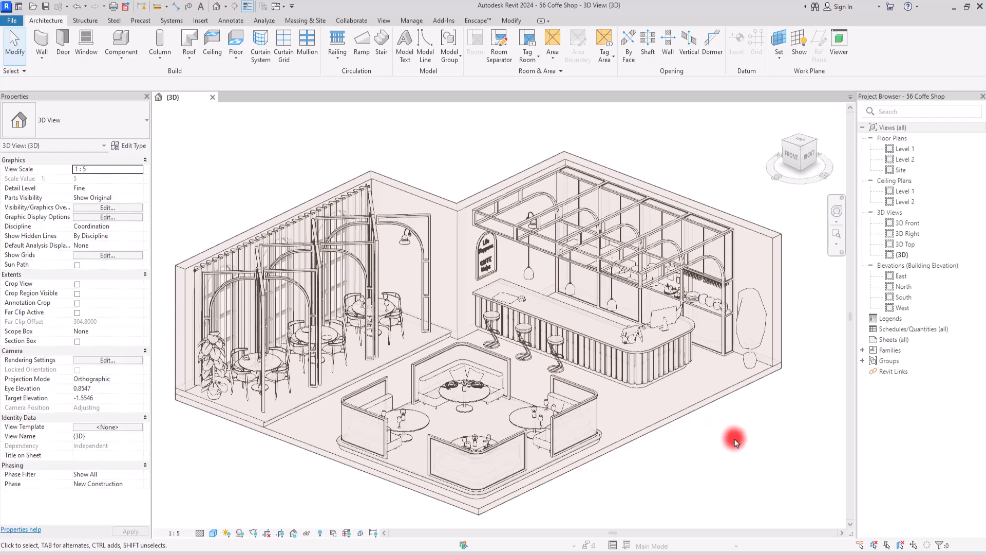
Step: Examine the bar frame, the arched frames by the dining tables and the booth partitions from several angles, selecting them individually
{"action": "left_click", "coordinate": [732, 233]}
{"action": "middle_click_drag", "start_coordinate": [717, 384], "coordinate": [700, 356], "text": "shift"}
{"action": "middle_click_drag", "start_coordinate": [386, 377], "coordinate": [395, 273], "text": "shift"}
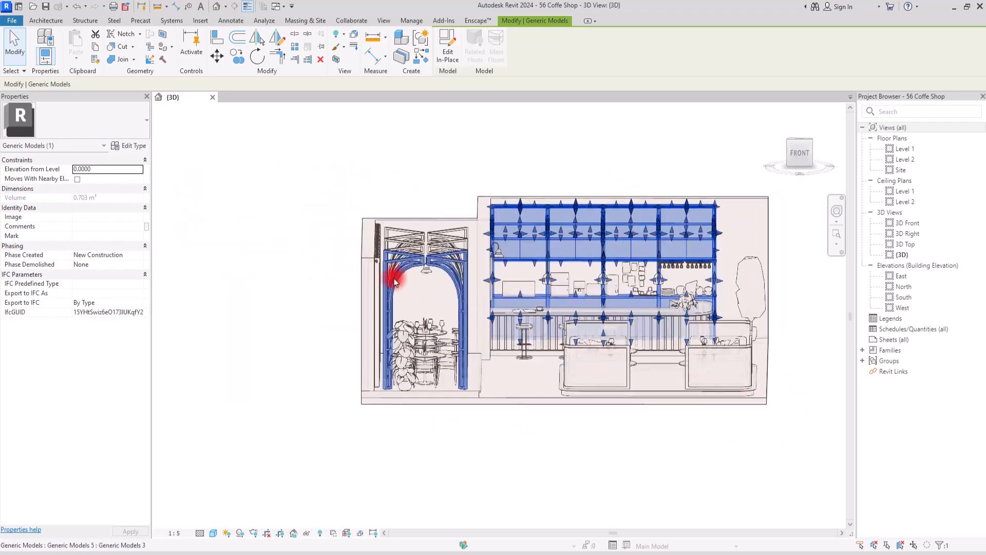
{"action": "left_click", "coordinate": [429, 260]}
{"action": "middle_click_drag", "start_coordinate": [407, 341], "coordinate": [422, 414], "text": "shift"}
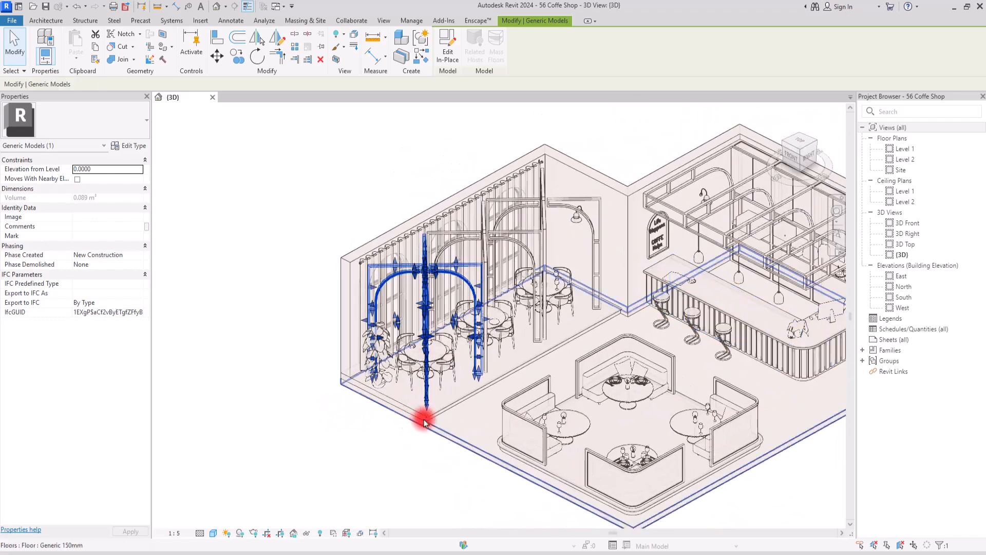
{"action": "left_click", "coordinate": [524, 391]}
{"action": "left_click", "coordinate": [594, 342]}
{"action": "left_click", "coordinate": [724, 394]}
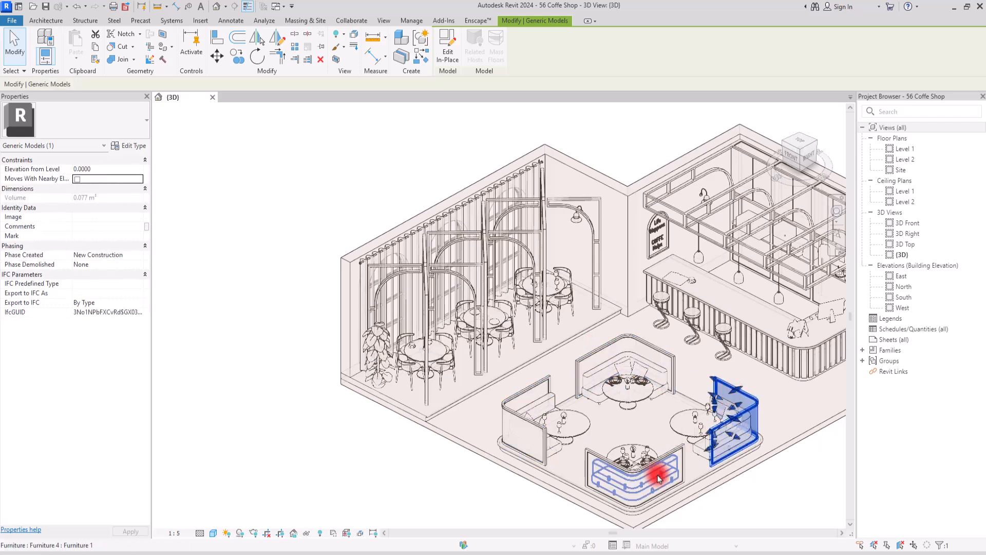
{"action": "left_click", "coordinate": [666, 473]}
{"action": "left_click", "coordinate": [522, 392]}
{"action": "middle_click_drag", "start_coordinate": [521, 392], "coordinate": [391, 389], "text": "shift"}
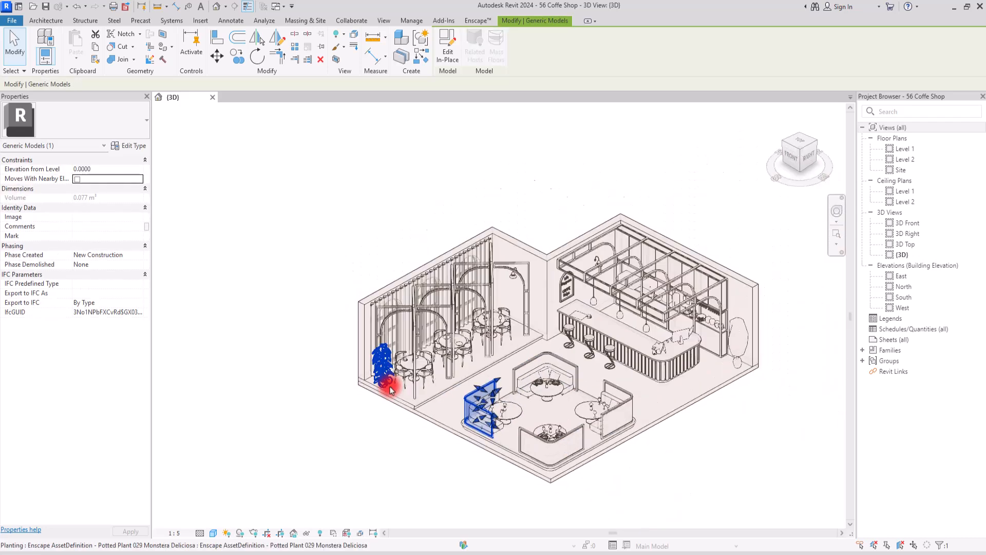
{"action": "middle_click_drag", "start_coordinate": [726, 399], "coordinate": [780, 327], "text": "shift"}
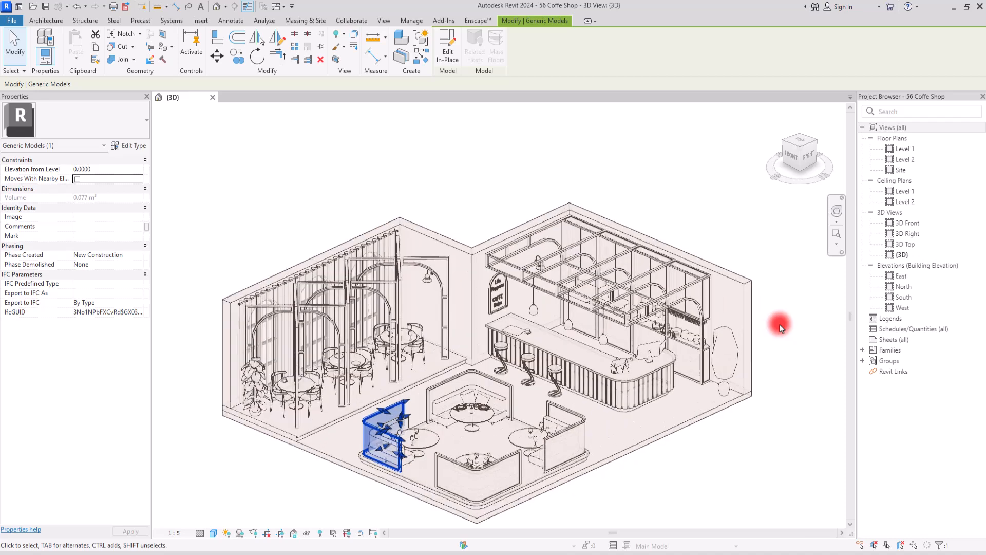
{"action": "middle_click_drag", "start_coordinate": [608, 440], "coordinate": [620, 418]}
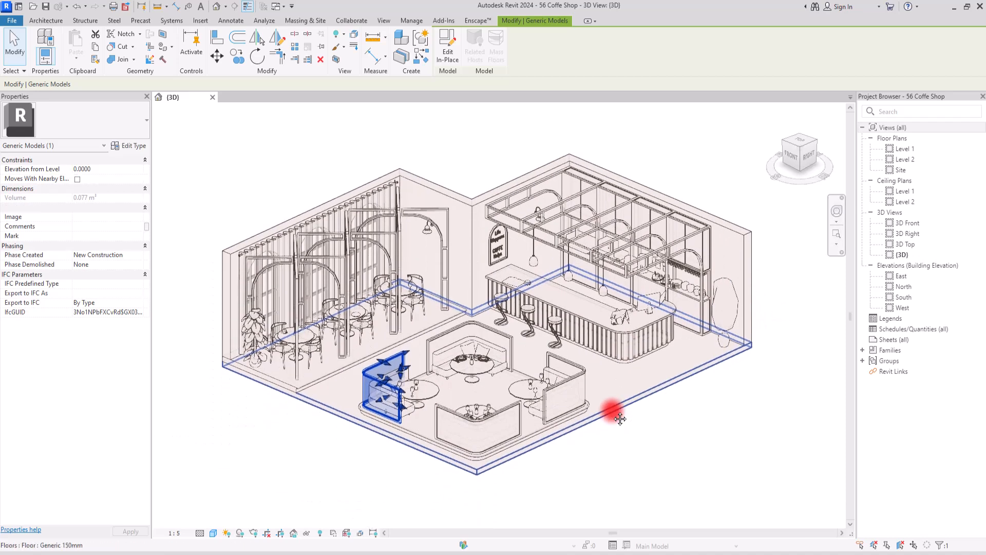
{"action": "middle_click_drag", "start_coordinate": [689, 431], "coordinate": [680, 447]}
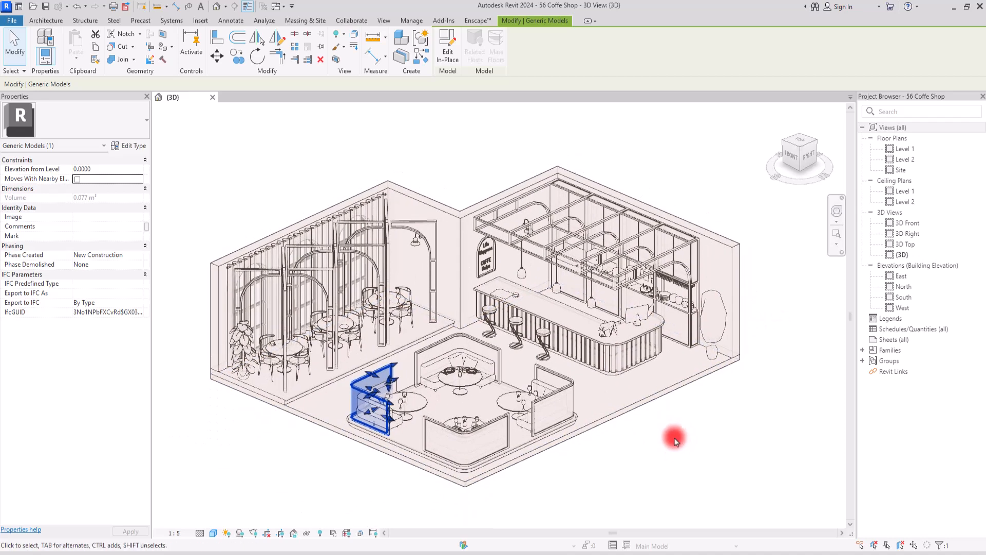
Step: Select the bar frame, the three arched frames by the dining tables and the four booth partitions together, leaving out the curtains
{"action": "left_click", "coordinate": [686, 271]}
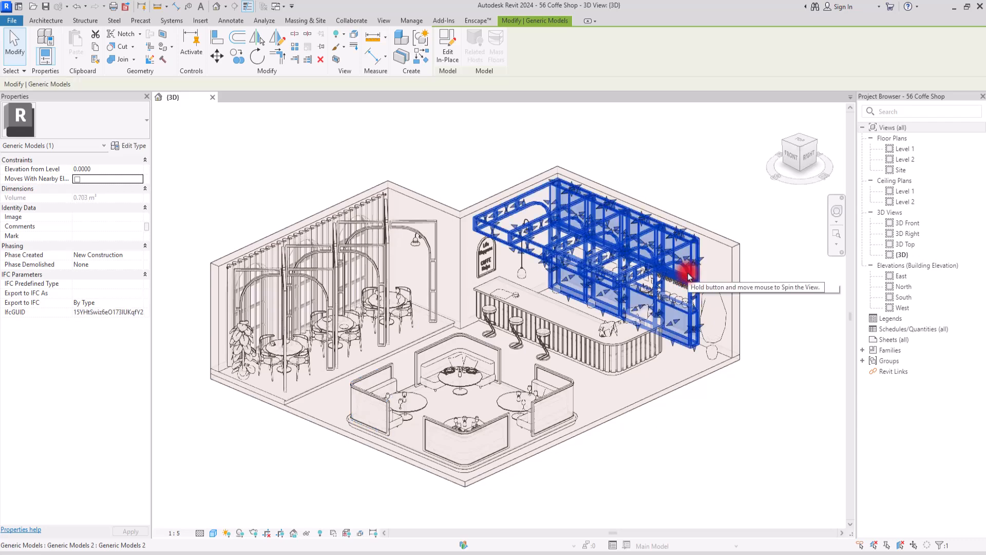
{"action": "left_click", "coordinate": [430, 230], "text": "ctrl"}
{"action": "left_click", "coordinate": [291, 256], "text": "ctrl"}
{"action": "left_click", "coordinate": [252, 260], "text": "ctrl"}
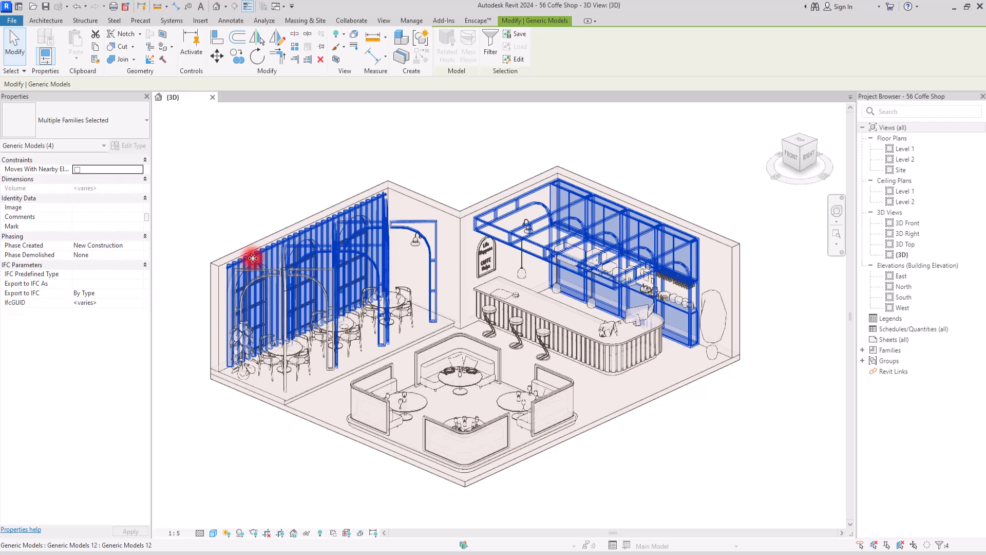
{"action": "left_click", "coordinate": [259, 258], "text": "shift"}
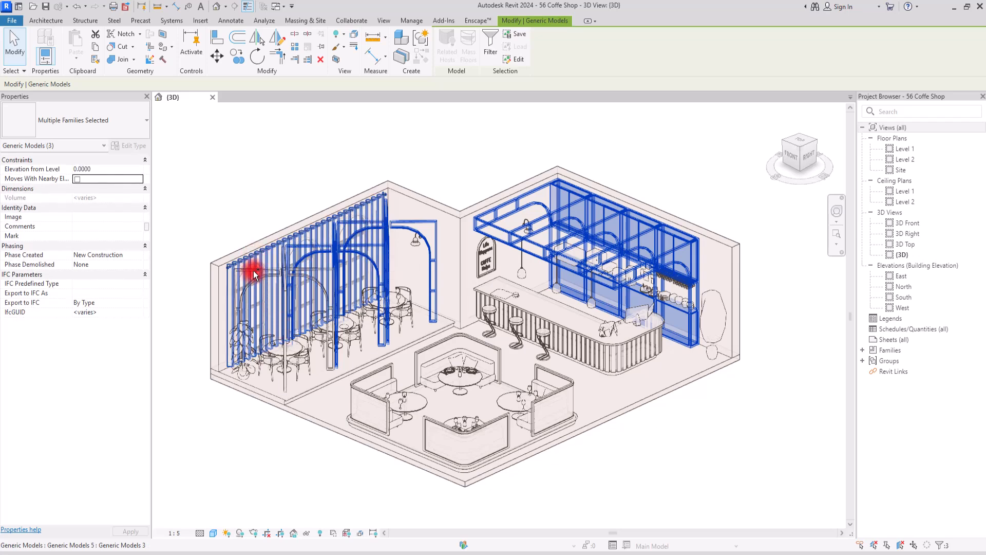
{"action": "left_click", "coordinate": [353, 395], "text": "ctrl"}
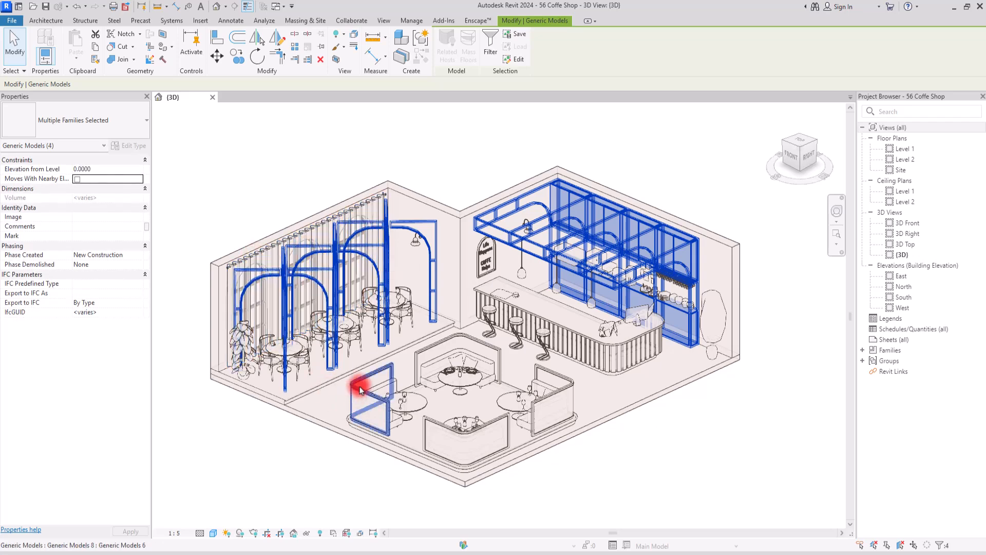
{"action": "left_click", "coordinate": [442, 342], "text": "ctrl"}
{"action": "left_click", "coordinate": [575, 377], "text": "ctrl"}
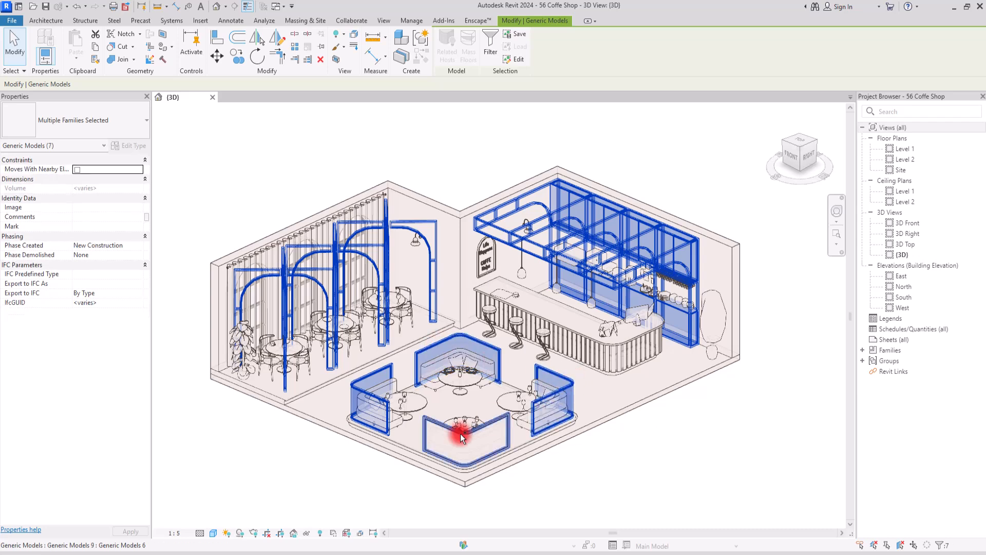
{"action": "left_click", "coordinate": [455, 432], "text": "ctrl"}
{"action": "scroll", "coordinate": [458, 271], "scroll_direction": "up", "scroll_amount": 1}
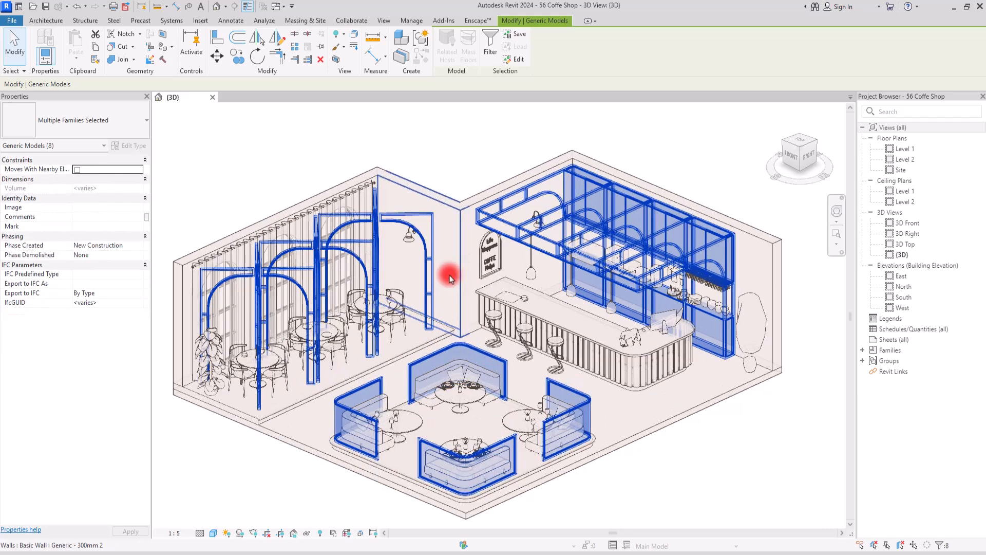
{"action": "middle_click_drag", "start_coordinate": [432, 207], "coordinate": [357, 187], "text": "shift"}
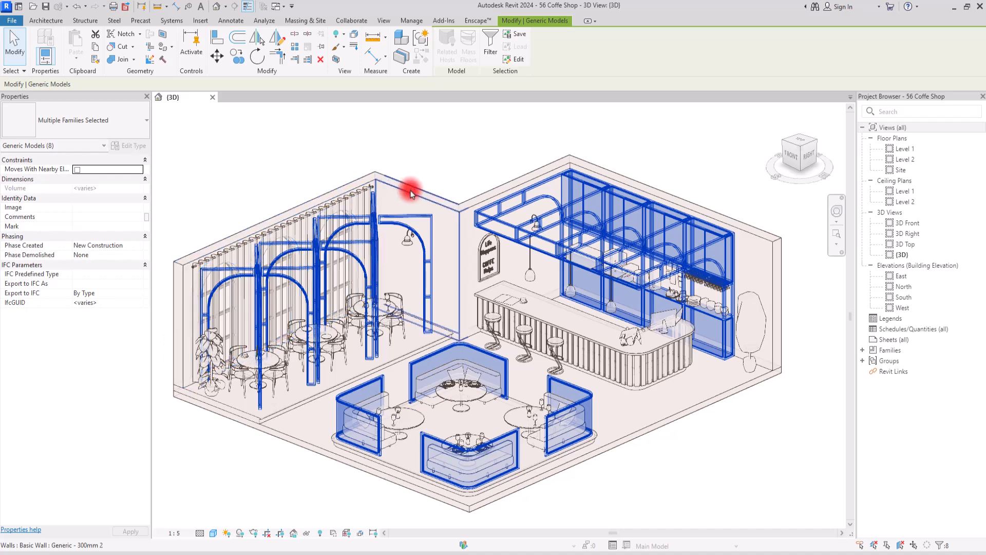
Step: Open the by-element graphics override for the selected frames and partitions and open its surface foreground color for editing
{"action": "left_click", "coordinate": [336, 54]}
{"action": "left_click", "coordinate": [354, 57]}
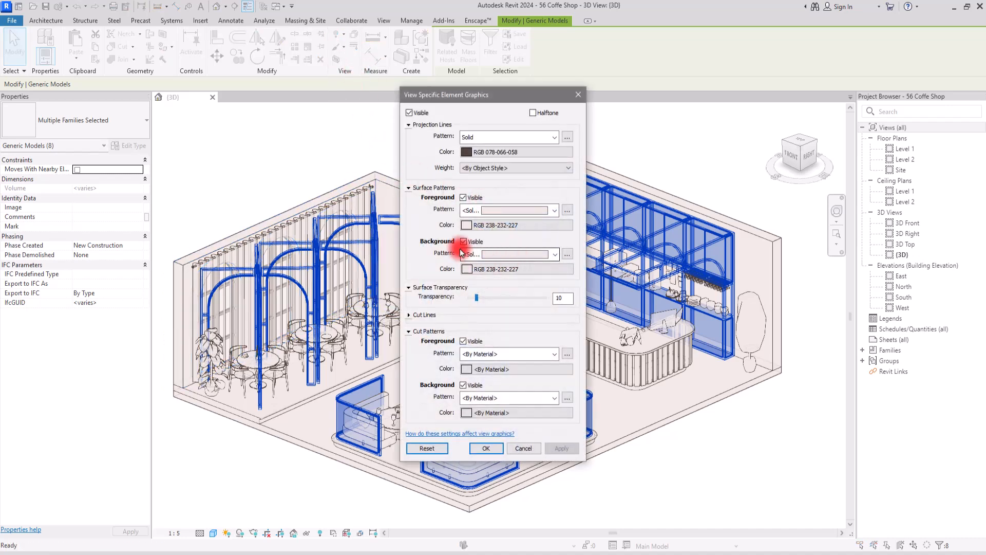
{"action": "left_click", "coordinate": [466, 225]}
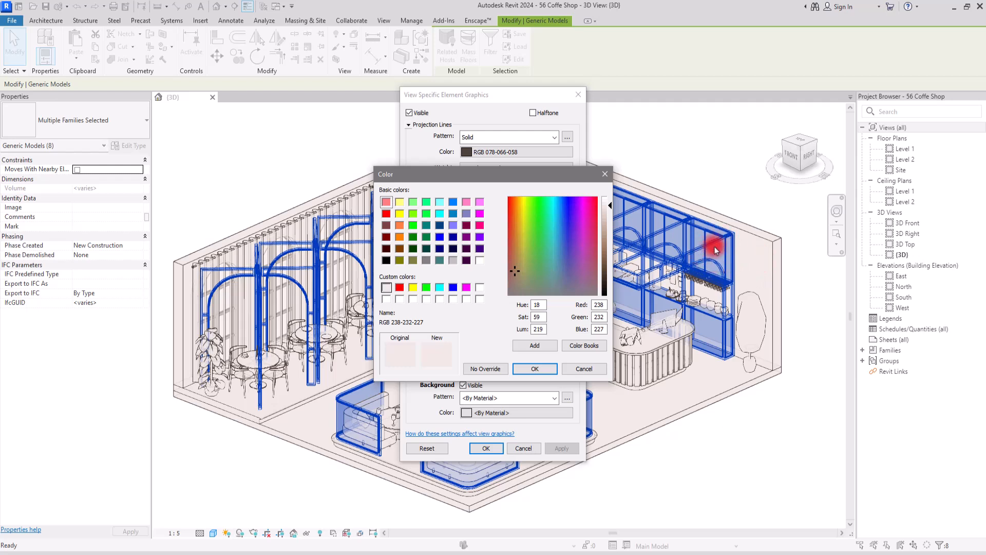
Step: Try a soft green RGB 163-191-149 and a red RGB 164-072-072 as the surface foreground color
{"action": "left_click_drag", "start_coordinate": [513, 272], "coordinate": [532, 258]}
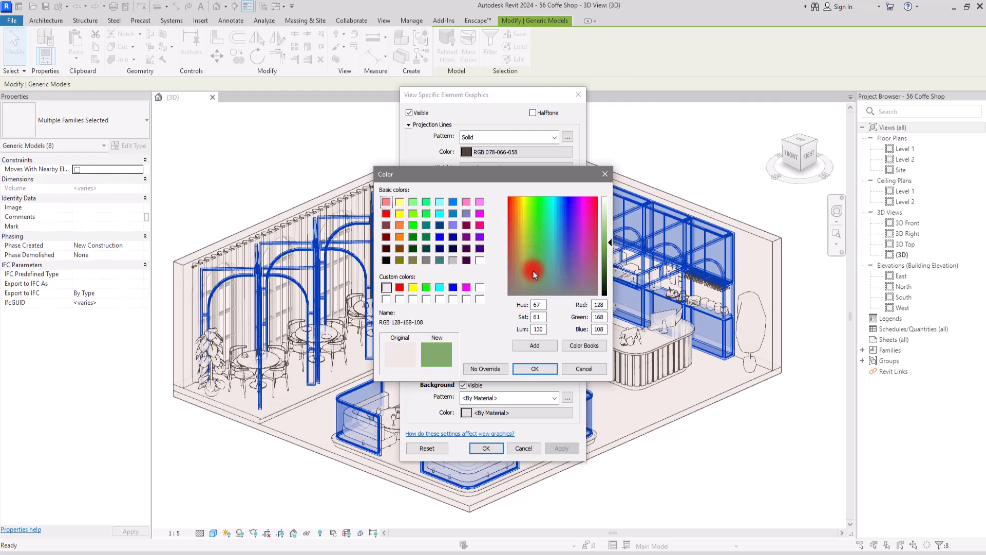
{"action": "mouse_move", "coordinate": [610, 242]}
{"action": "left_mouse_down"}
{"action": "mouse_move", "coordinate": [609, 225]}
{"action": "mouse_move", "coordinate": [610, 233]}
{"action": "left_mouse_up"}
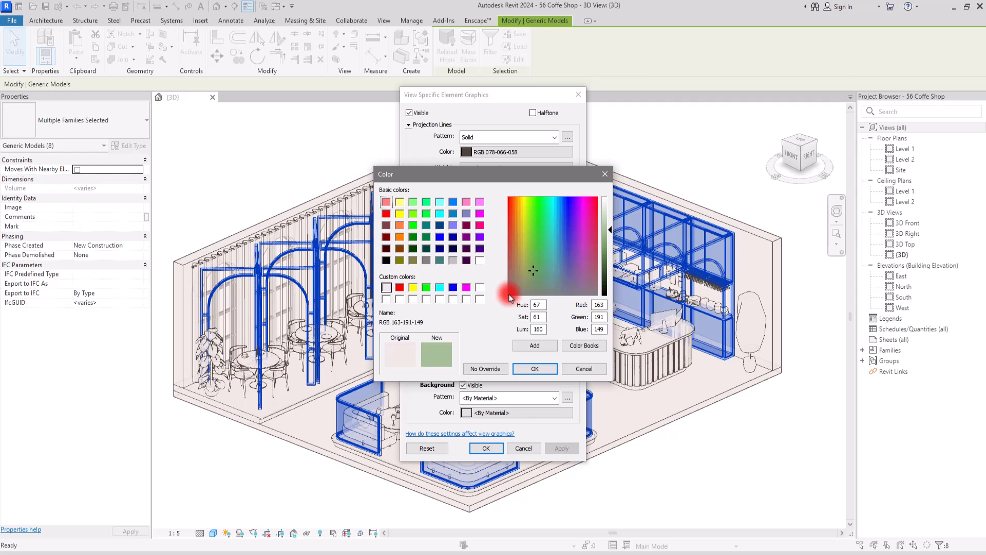
{"action": "left_click_drag", "start_coordinate": [535, 264], "coordinate": [509, 262]}
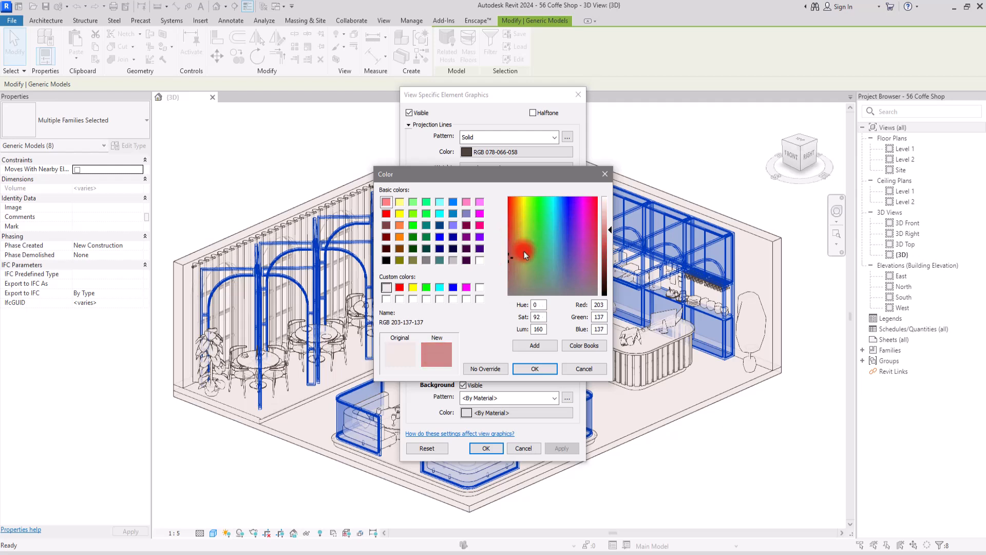
{"action": "left_click_drag", "start_coordinate": [610, 234], "coordinate": [608, 257]}
{"action": "left_click_drag", "start_coordinate": [608, 258], "coordinate": [609, 251]}
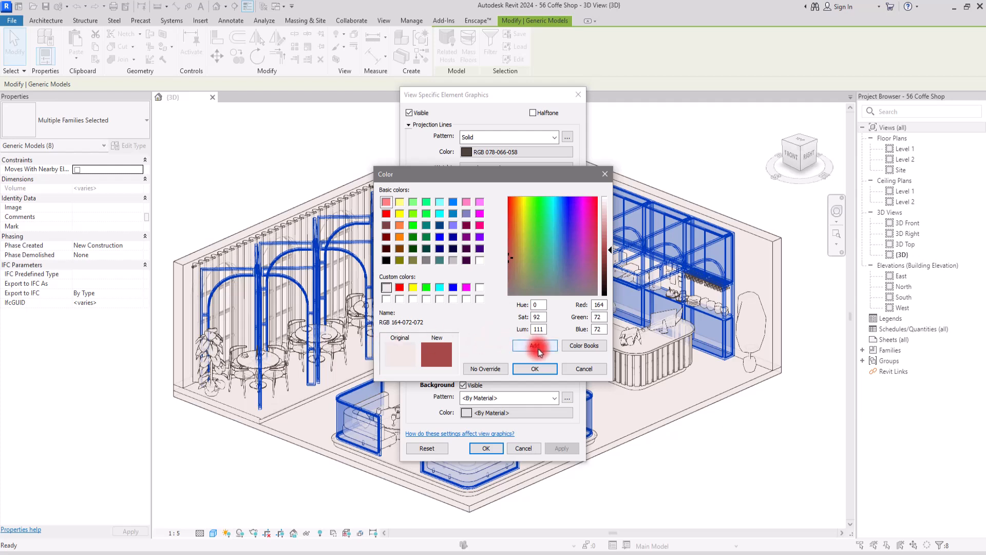
{"action": "left_click", "coordinate": [520, 351]}
Step: Set the surface foreground color of the selected frames and partitions to dark red RGB 145-066-066, storing it as a custom color
{"action": "left_click", "coordinate": [386, 299]}
{"action": "left_click", "coordinate": [539, 352]}
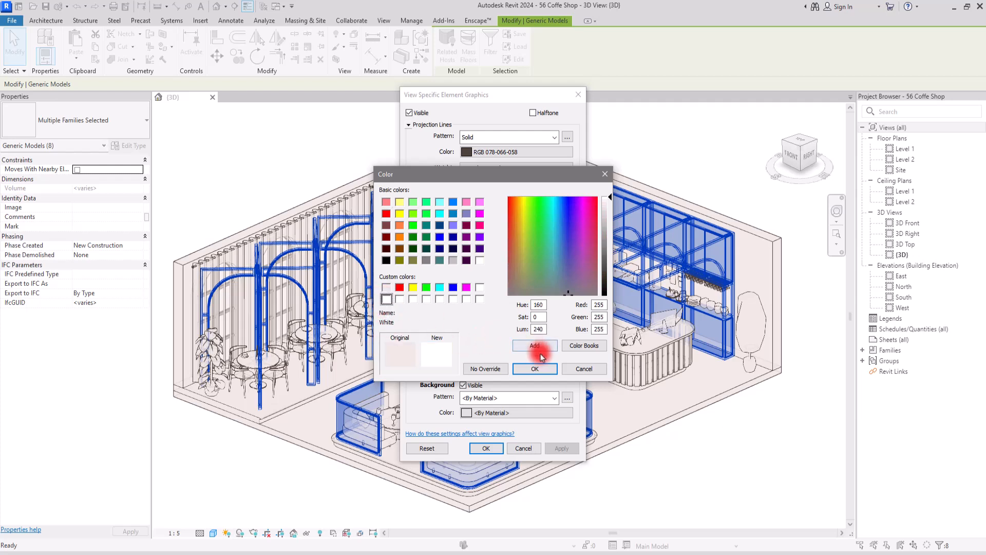
{"action": "left_click_drag", "start_coordinate": [511, 282], "coordinate": [509, 259]}
{"action": "left_click_drag", "start_coordinate": [614, 214], "coordinate": [608, 256]}
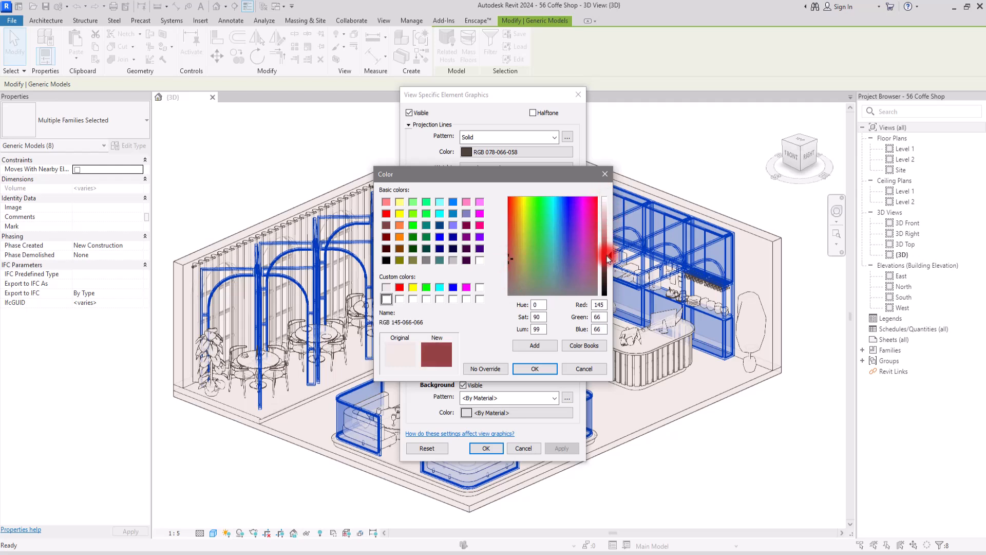
{"action": "left_click", "coordinate": [530, 348]}
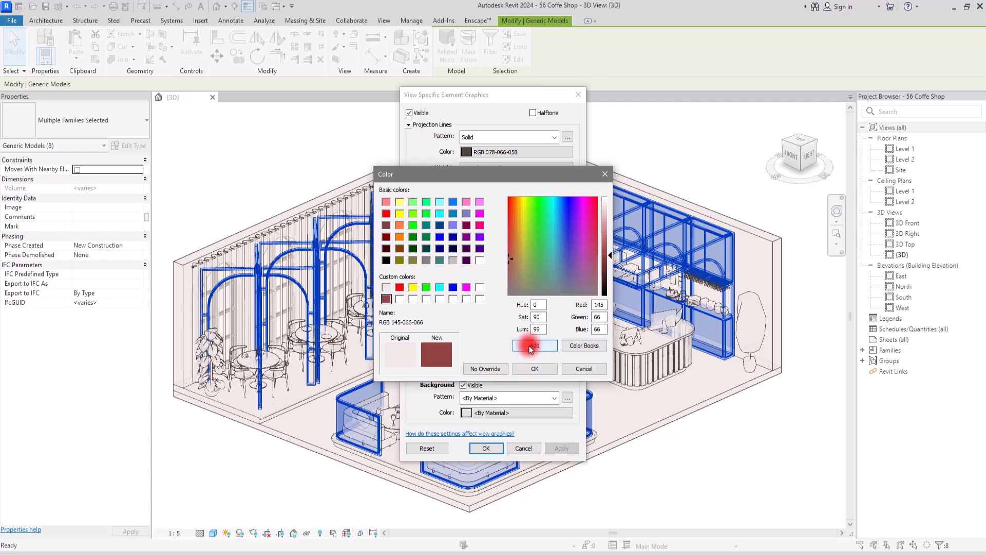
{"action": "left_click", "coordinate": [533, 368]}
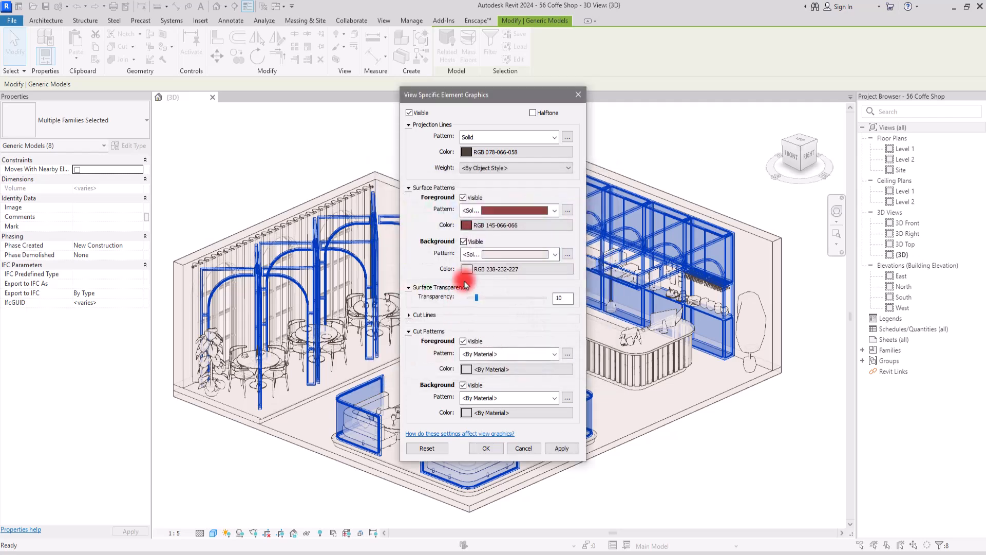
Step: Hide the surface background pattern of the selected frames and partitions, and apply the override
{"action": "left_click", "coordinate": [464, 241]}
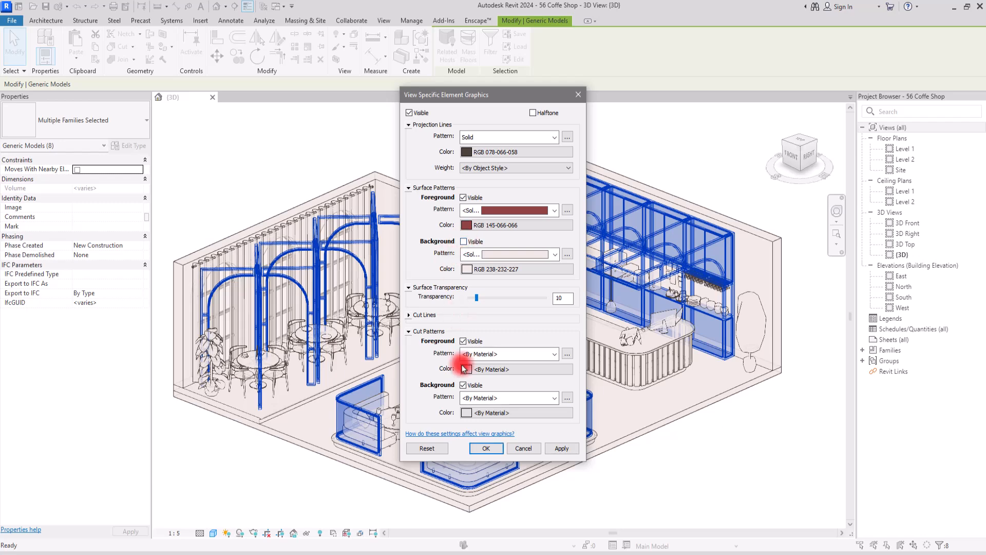
{"action": "left_click", "coordinate": [497, 449]}
{"action": "left_click", "coordinate": [656, 469]}
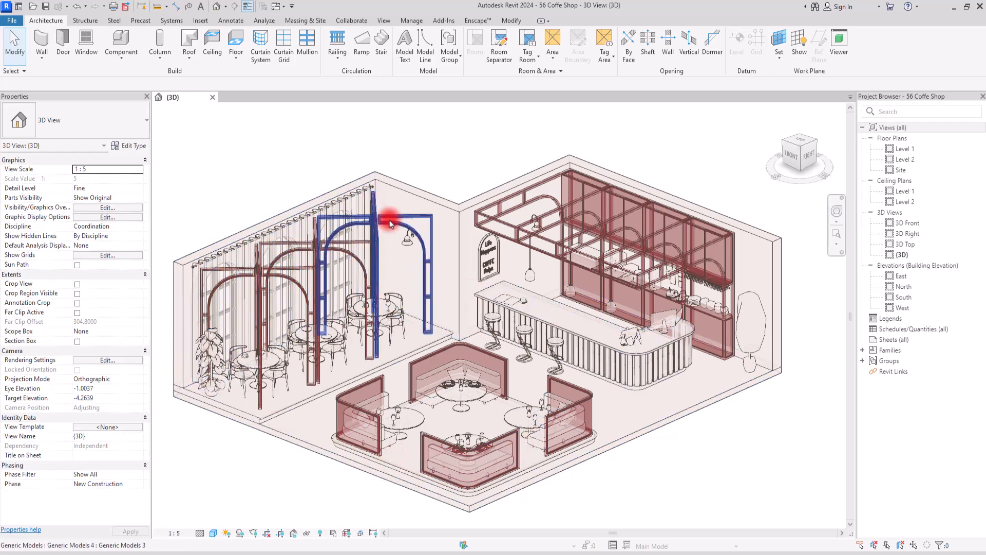
Step: Make the surfaces of the three arched frames by the dining tables fully opaque with a by-element override
{"action": "scroll", "coordinate": [205, 255], "scroll_direction": "up", "scroll_amount": 5}
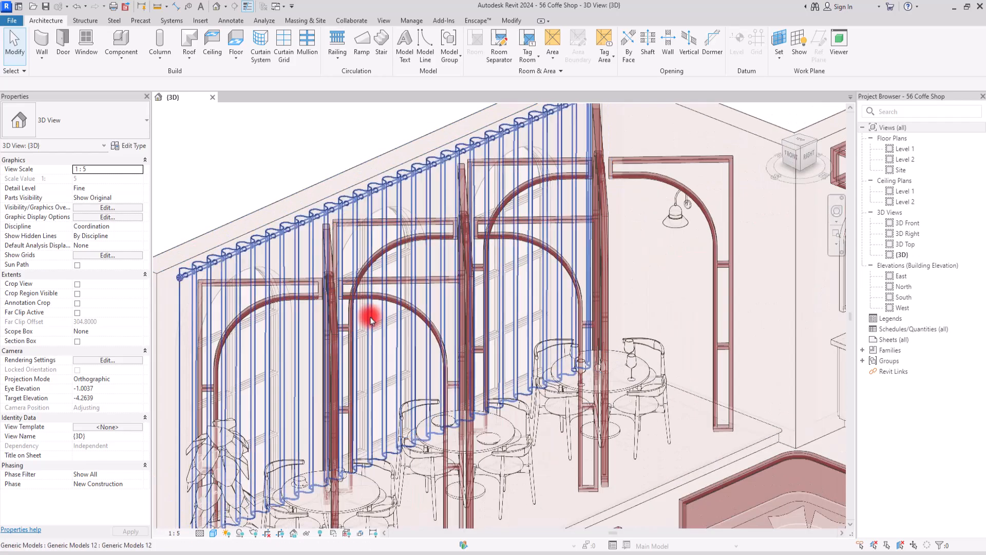
{"action": "scroll", "coordinate": [370, 317], "scroll_direction": "down", "scroll_amount": 2}
{"action": "middle_click_drag", "start_coordinate": [430, 359], "coordinate": [457, 322], "text": "shift"}
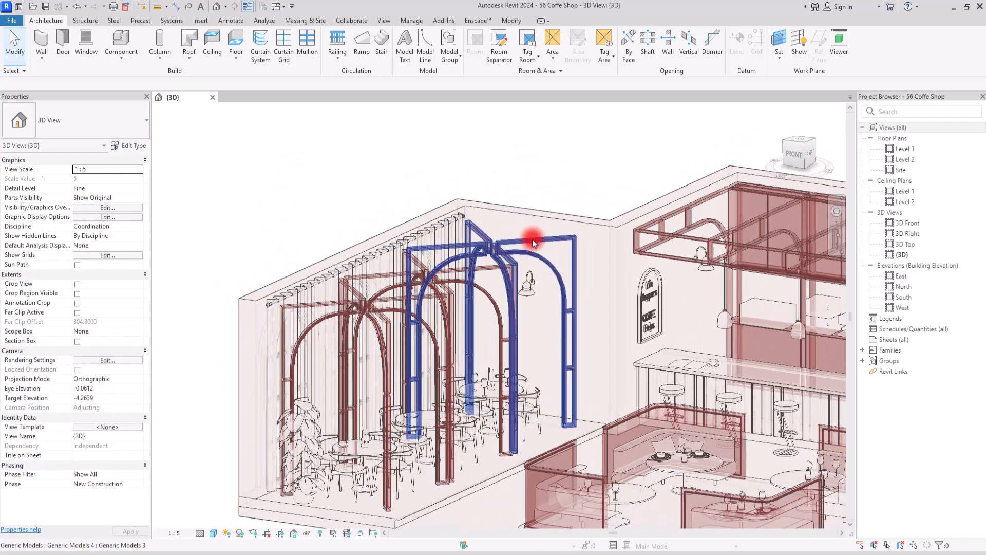
{"action": "left_click", "coordinate": [502, 253]}
{"action": "left_click", "coordinate": [481, 268], "text": "ctrl"}
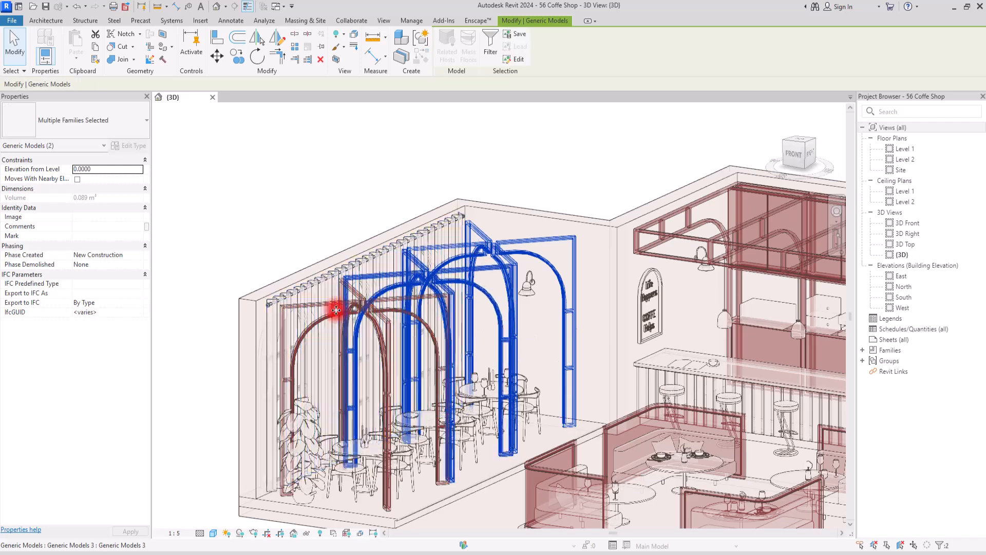
{"action": "left_click", "coordinate": [317, 304], "text": "ctrl"}
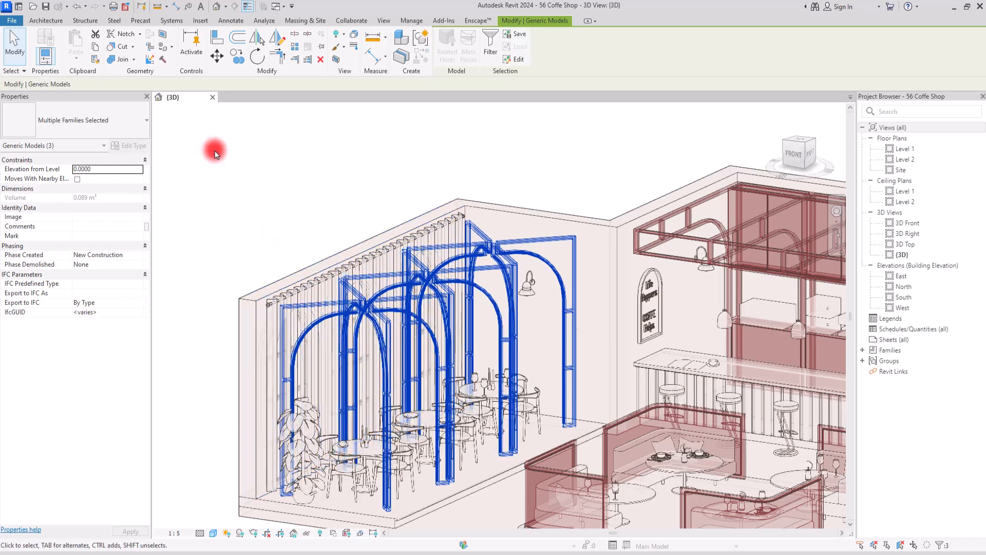
{"action": "left_click", "coordinate": [341, 47]}
{"action": "left_click", "coordinate": [350, 61]}
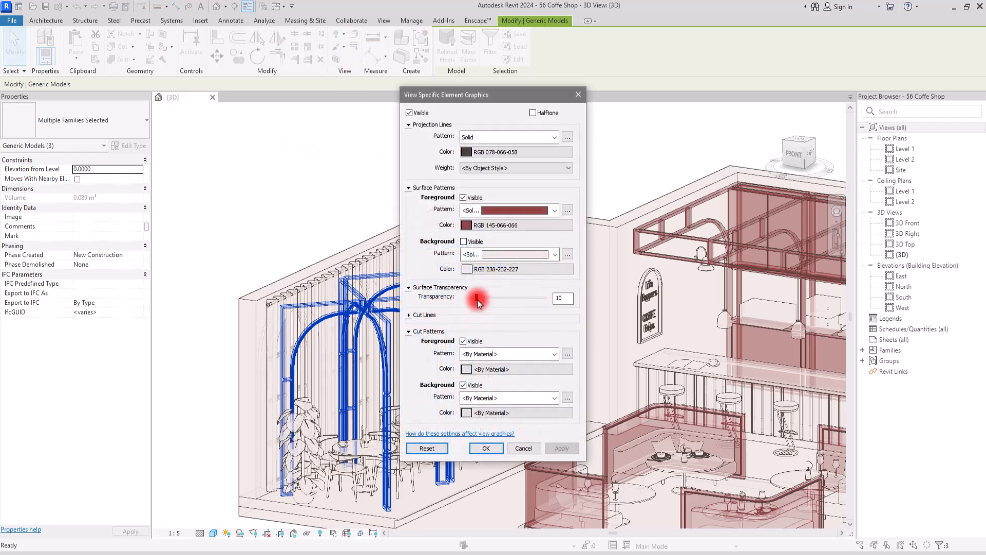
{"action": "left_click", "coordinate": [485, 448]}
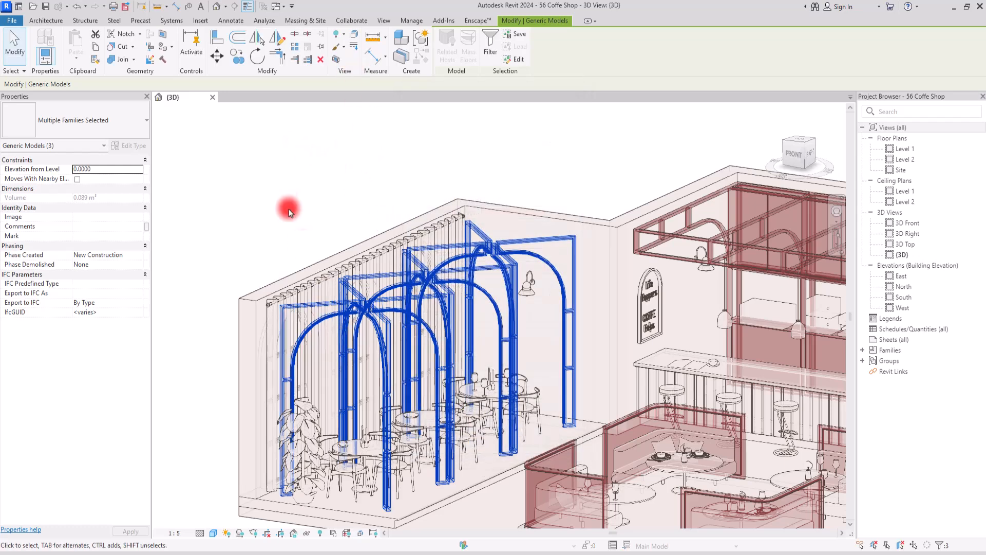
{"action": "left_click", "coordinate": [282, 178]}
Step: Set the bar frame's surface transparency to 5 with a by-element graphics override
{"action": "scroll", "coordinate": [278, 171], "scroll_direction": "down", "scroll_amount": 3}
{"action": "middle_click_drag", "start_coordinate": [611, 271], "coordinate": [810, 214], "text": "shift"}
{"action": "left_click", "coordinate": [693, 202]}
{"action": "left_click", "coordinate": [342, 64]}
{"action": "left_click", "coordinate": [349, 61]}
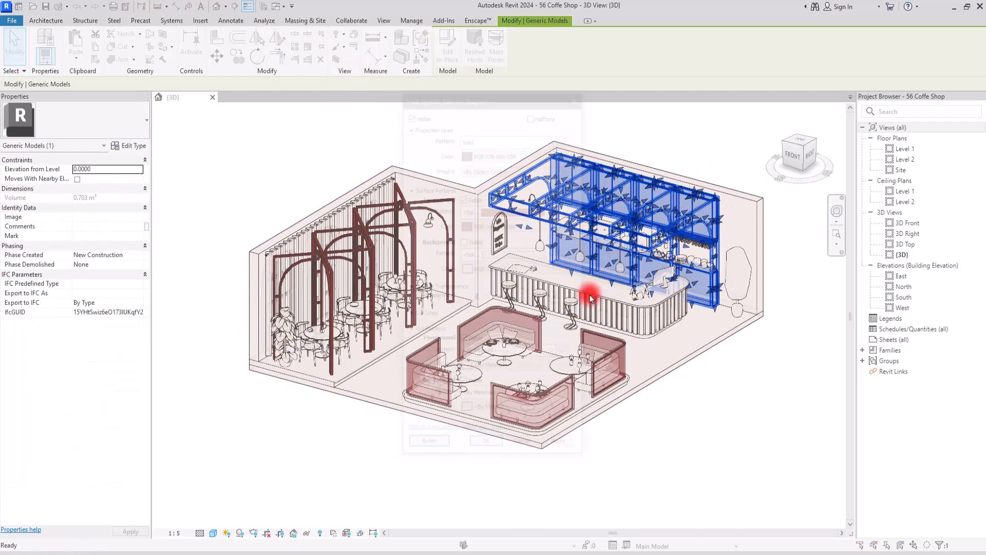
{"action": "double_click", "coordinate": [562, 297]}
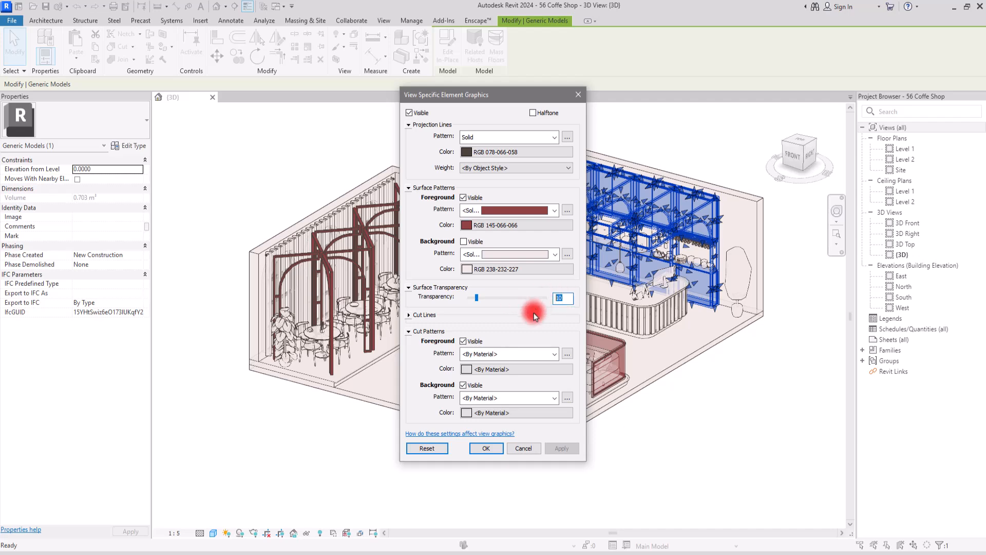
{"action": "type", "text": "5"}
{"action": "left_click", "coordinate": [485, 447]}
{"action": "left_click", "coordinate": [655, 446]}
Step: Make the surfaces of the four booth sofas fully opaque with a by-element graphics override
{"action": "scroll", "coordinate": [548, 385], "scroll_direction": "up", "scroll_amount": 3}
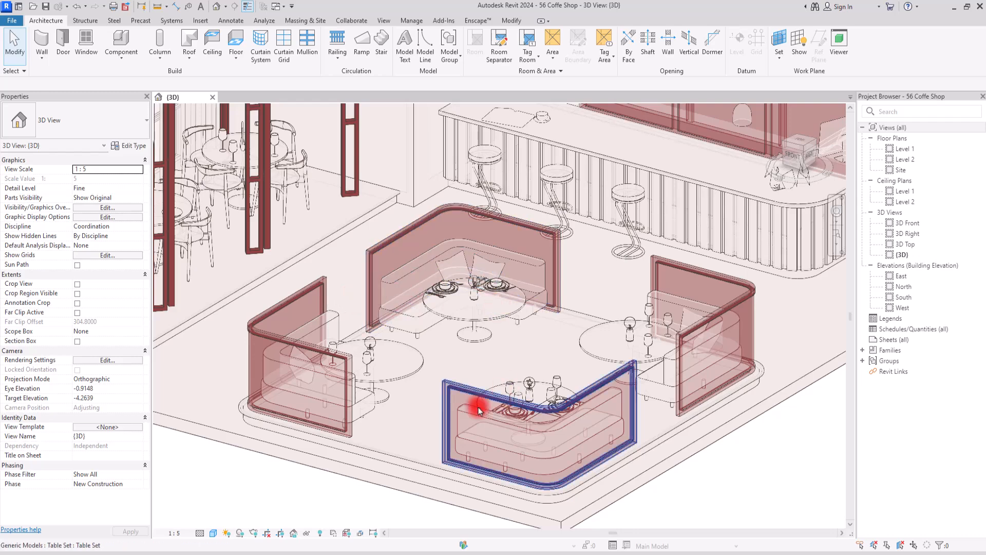
{"action": "scroll", "coordinate": [436, 370], "scroll_direction": "down", "scroll_amount": 4}
{"action": "scroll", "coordinate": [473, 403], "scroll_direction": "up", "scroll_amount": 5}
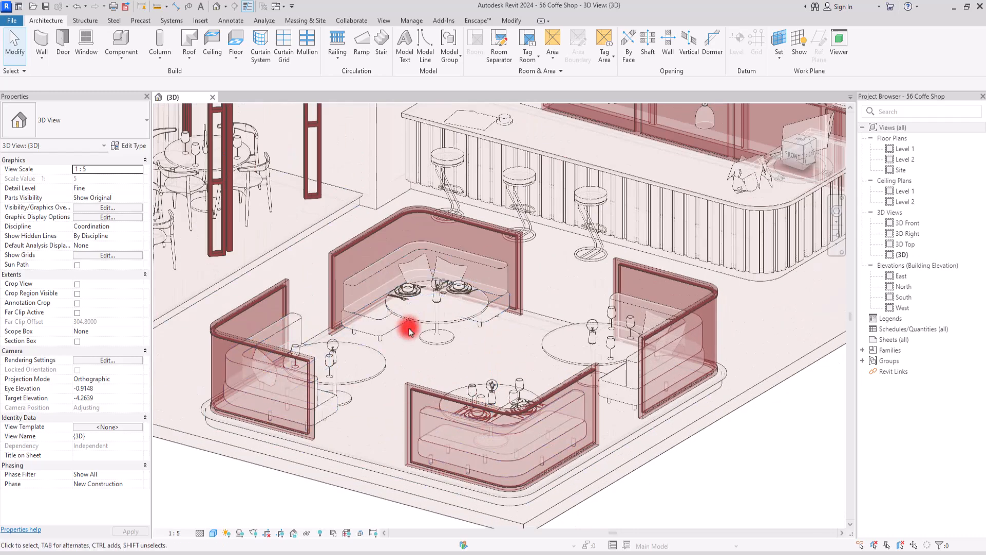
{"action": "left_click", "coordinate": [293, 316]}
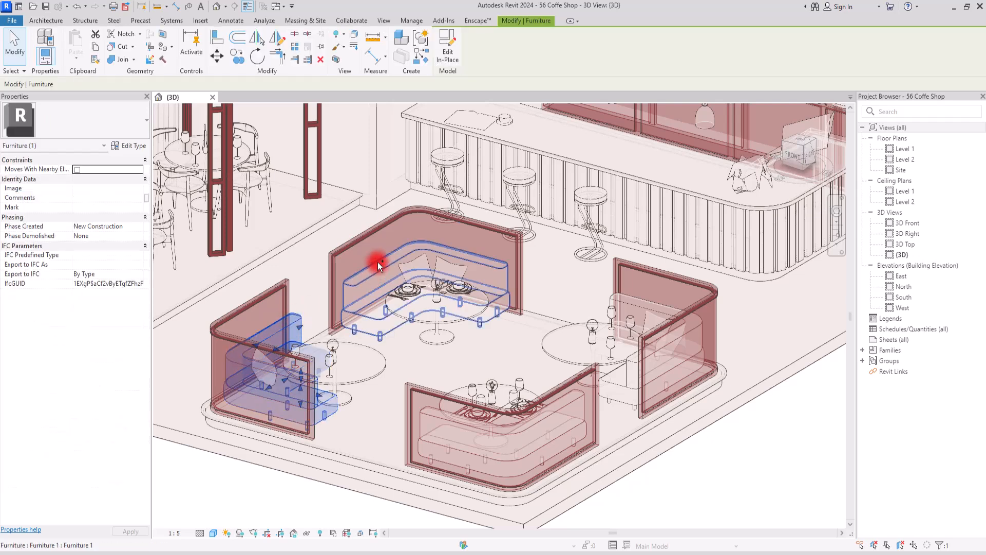
{"action": "left_click", "coordinate": [413, 286], "text": "ctrl"}
{"action": "left_click", "coordinate": [648, 313], "text": "ctrl"}
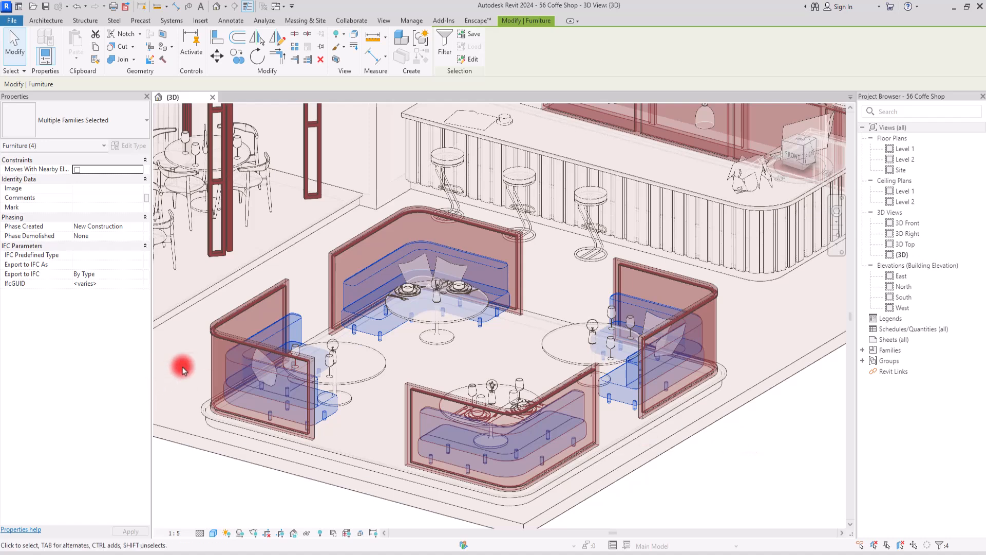
{"action": "left_click", "coordinate": [229, 378], "text": "ctrl"}
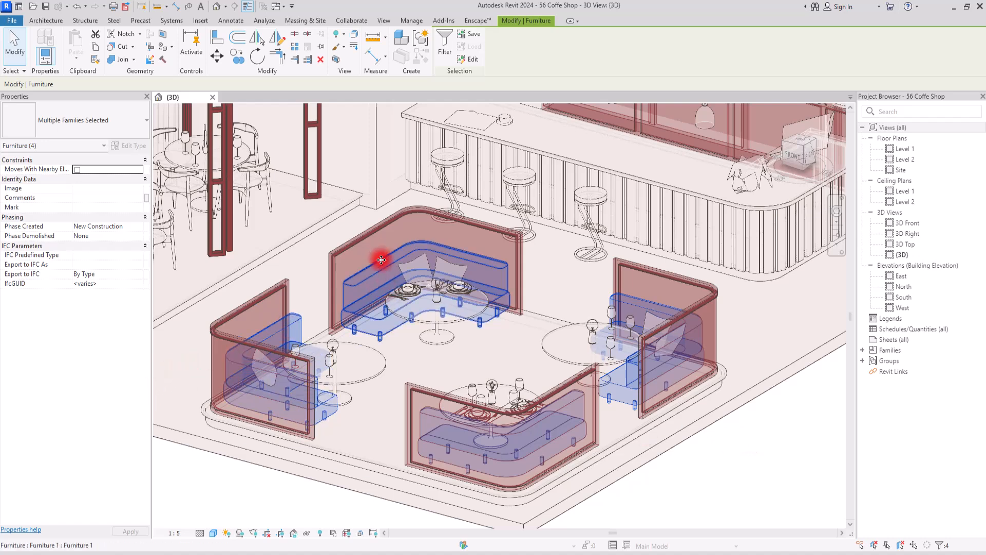
{"action": "left_click", "coordinate": [338, 47]}
{"action": "left_click", "coordinate": [371, 64]}
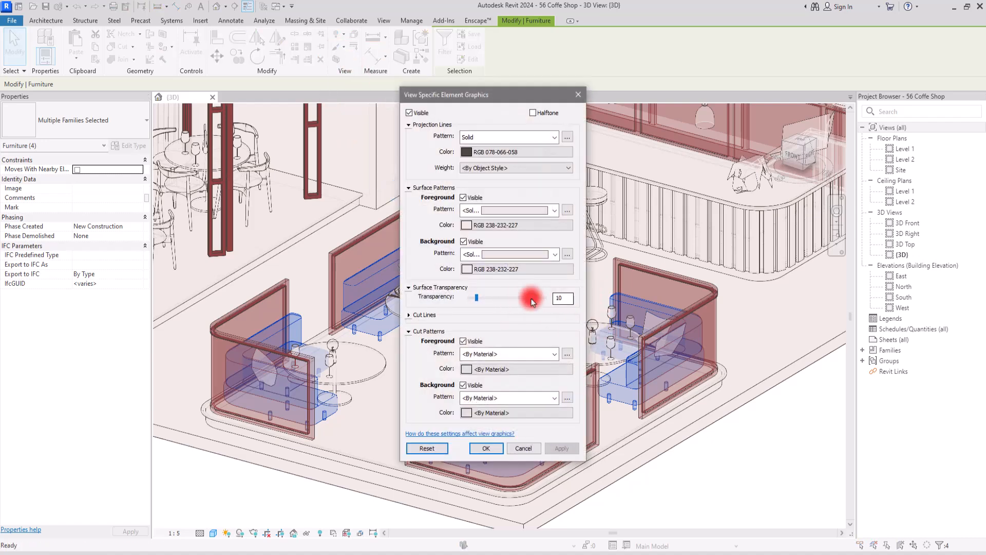
{"action": "left_click_drag", "start_coordinate": [566, 297], "coordinate": [532, 299]}
{"action": "left_click", "coordinate": [485, 448]}
{"action": "left_click", "coordinate": [749, 482]}
Step: Examine the red frames, booth partitions and sofas in the whole coffee shop model and up close
{"action": "scroll", "coordinate": [723, 438], "scroll_direction": "down", "scroll_amount": 5}
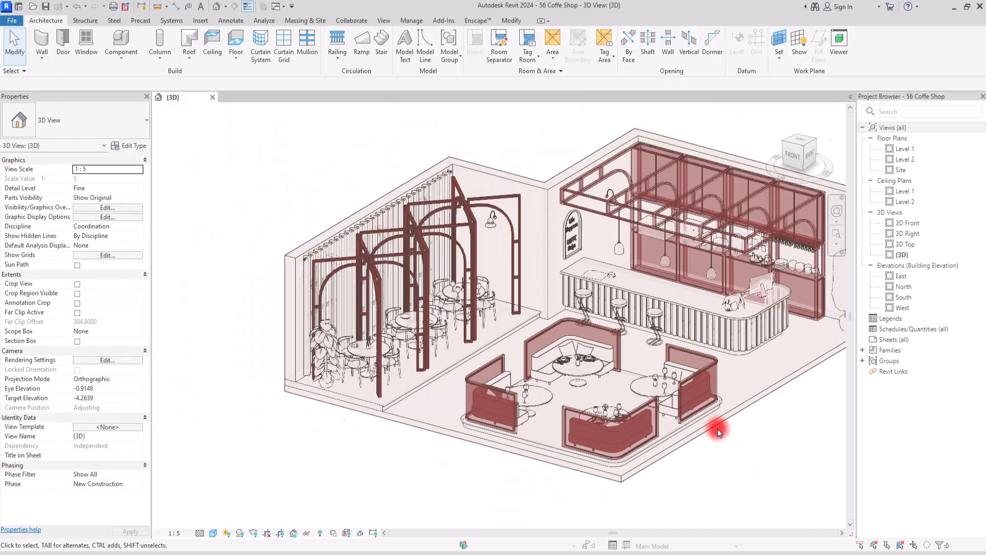
{"action": "scroll", "coordinate": [455, 403], "scroll_direction": "up", "scroll_amount": 5}
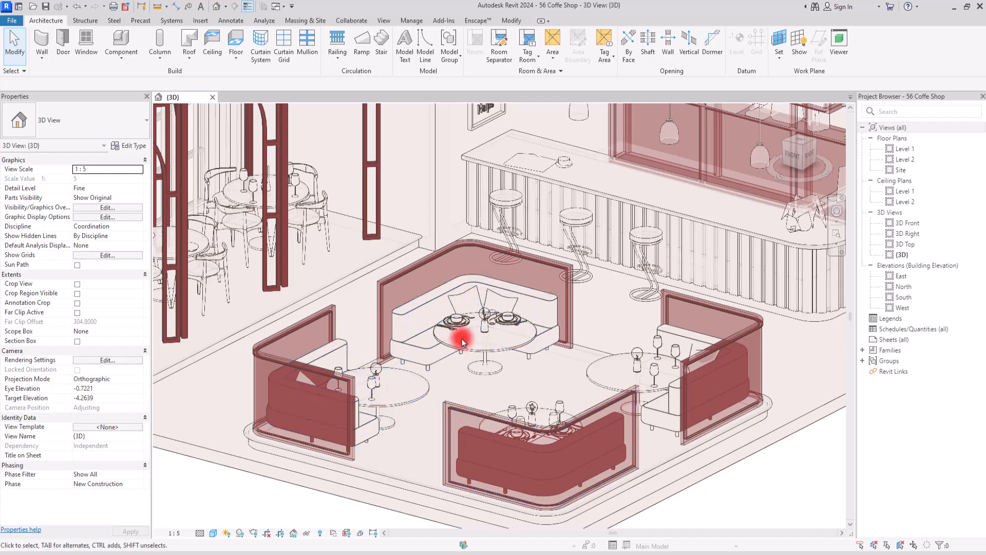
{"action": "scroll", "coordinate": [446, 406], "scroll_direction": "down", "scroll_amount": 5}
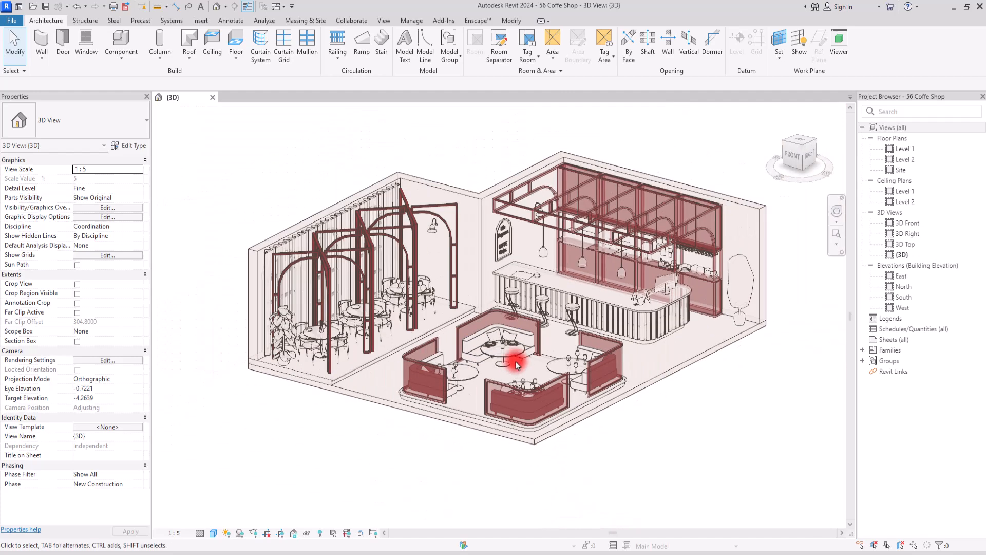
{"action": "scroll", "coordinate": [488, 349], "scroll_direction": "up", "scroll_amount": 2}
{"action": "scroll", "coordinate": [492, 337], "scroll_direction": "down", "scroll_amount": 2}
{"action": "middle_click_drag", "start_coordinate": [586, 366], "coordinate": [668, 488], "text": "shift"}
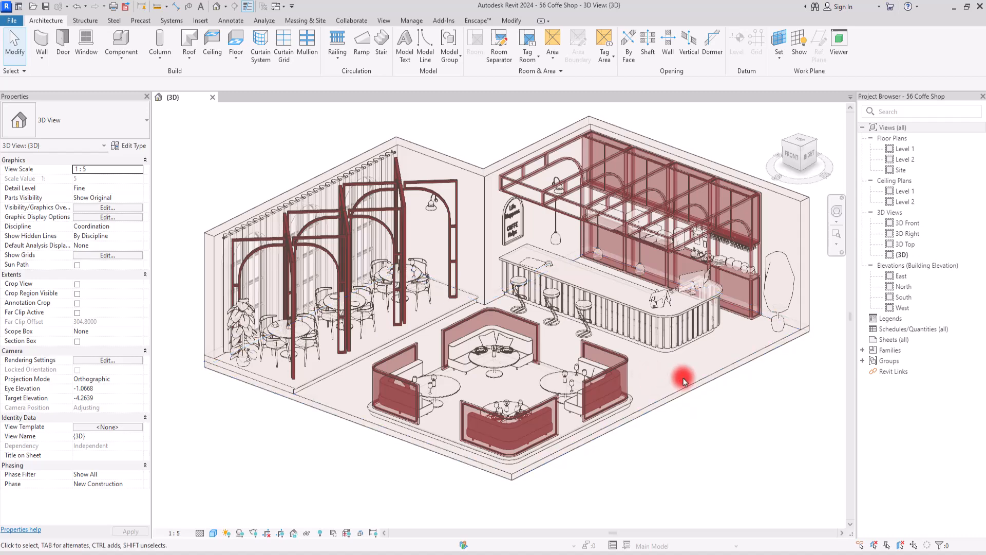
{"action": "scroll", "coordinate": [678, 384], "scroll_direction": "up", "scroll_amount": 3}
{"action": "scroll", "coordinate": [674, 386], "scroll_direction": "down", "scroll_amount": 5}
{"action": "scroll", "coordinate": [673, 388], "scroll_direction": "up", "scroll_amount": 4}
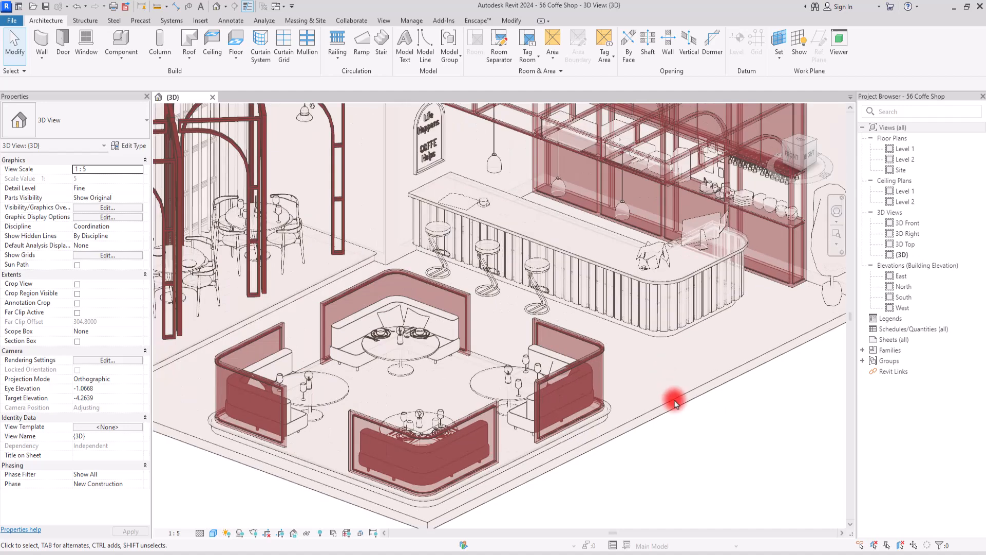
Step: Reset the main floor's by-element graphics override to its object style and material defaults
{"action": "left_click", "coordinate": [676, 399]}
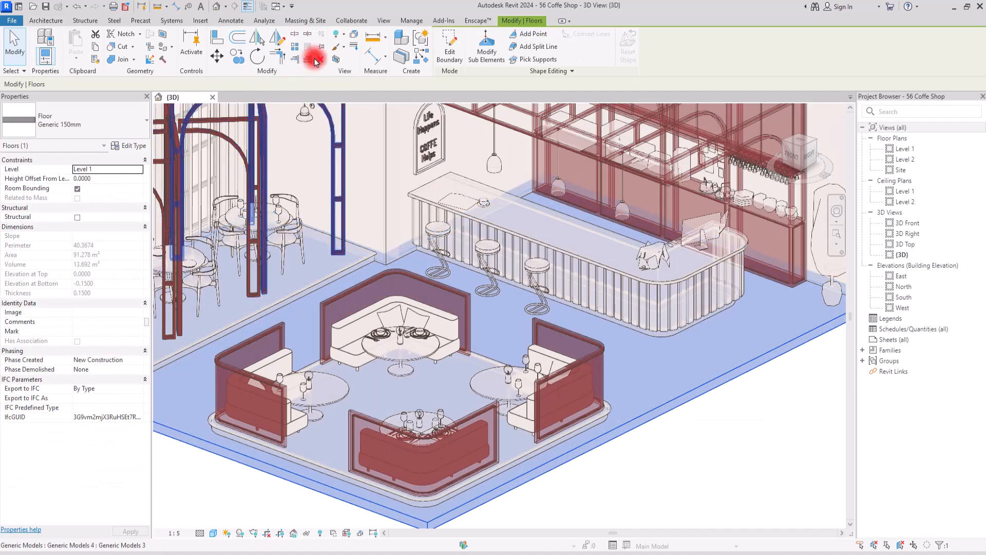
{"action": "left_click", "coordinate": [340, 46]}
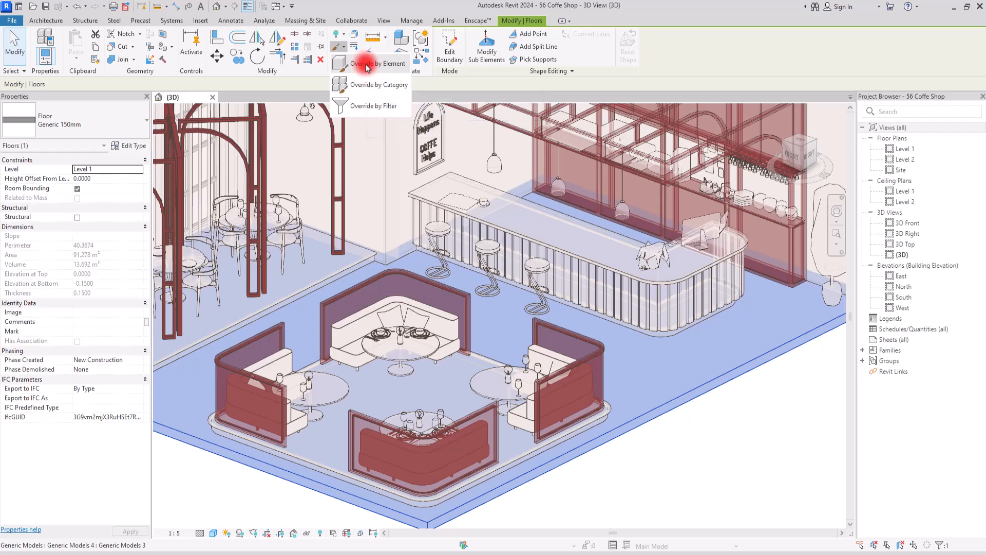
{"action": "left_click", "coordinate": [378, 64]}
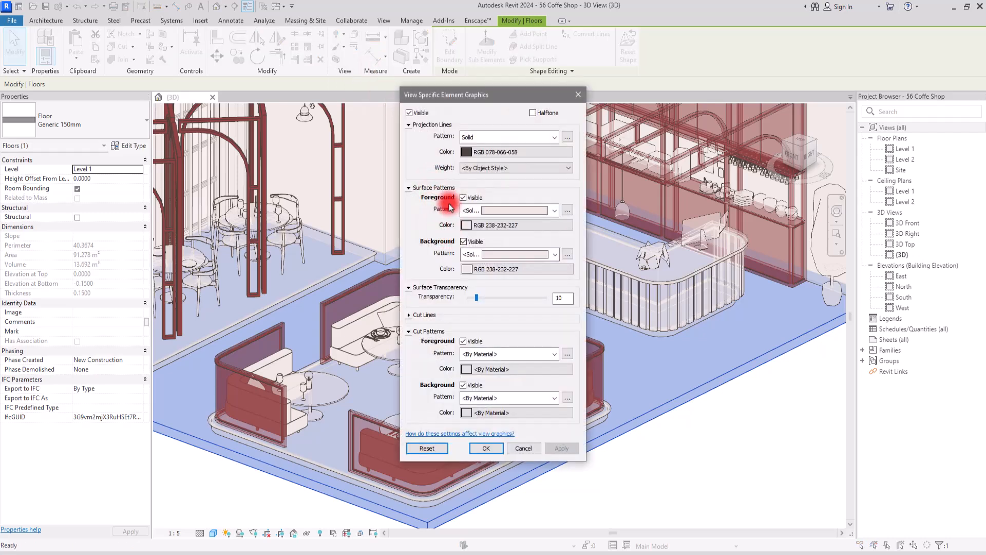
{"action": "left_click", "coordinate": [427, 448]}
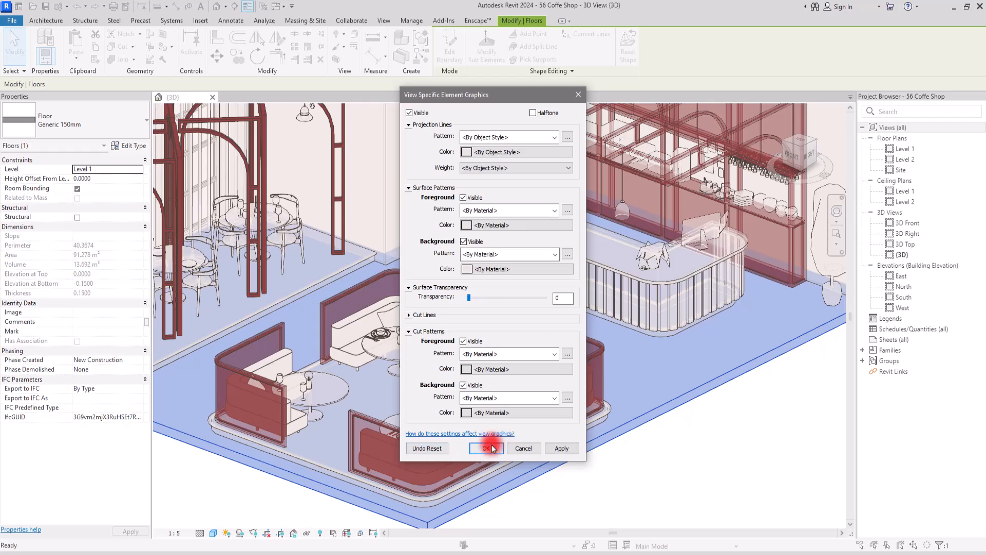
{"action": "left_click", "coordinate": [491, 448]}
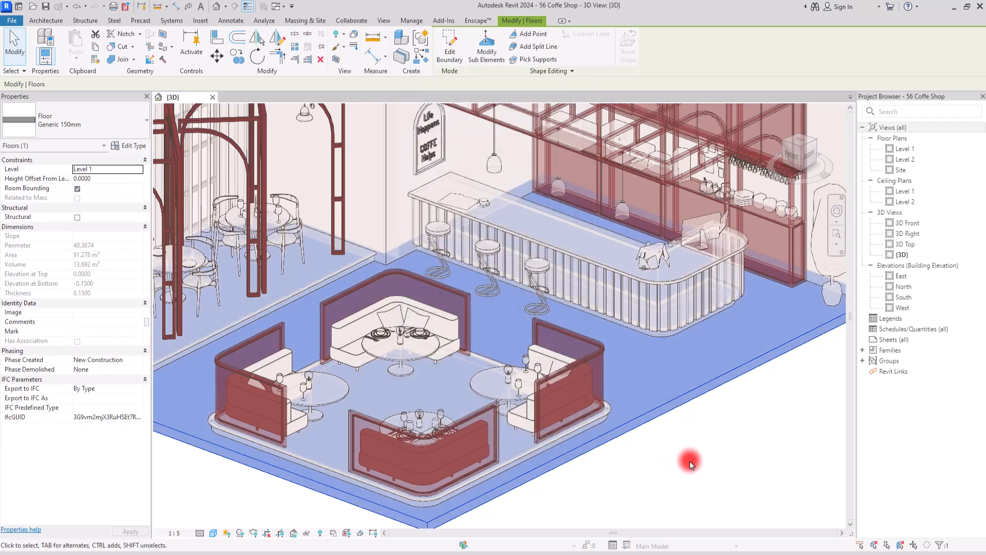
Step: Duplicate the main floor's Generic 150mm type as Generic 150mm 3
{"action": "left_click", "coordinate": [127, 146]}
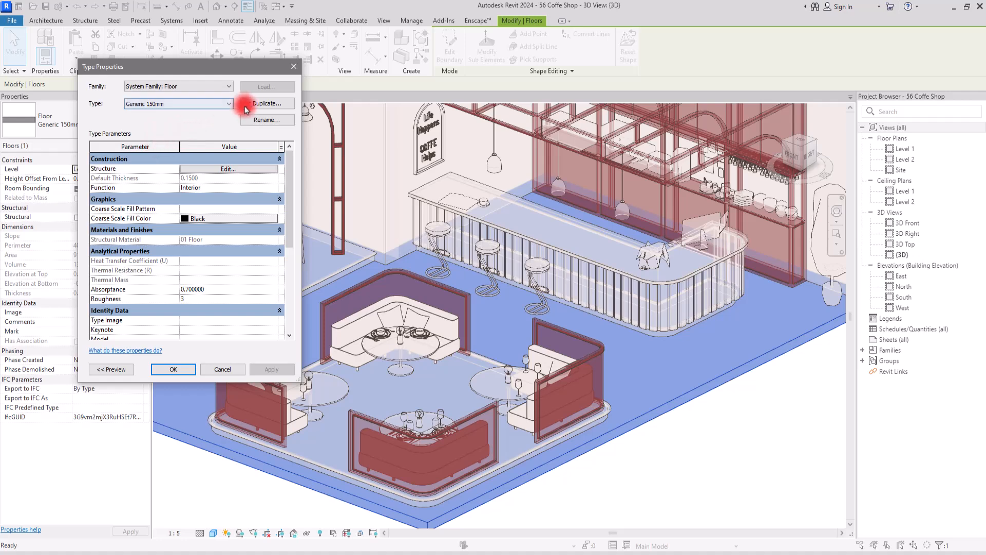
{"action": "left_click", "coordinate": [262, 103]}
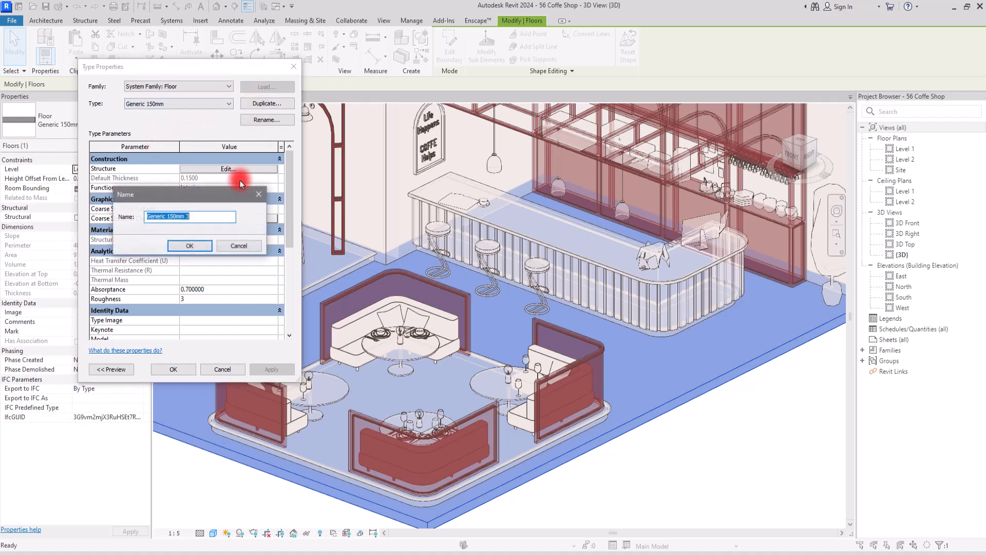
{"action": "left_click", "coordinate": [190, 246]}
Step: Give the 01 Floor material in the duplicated floor type a solid-fill surface background pattern in RGB 238 232 227
{"action": "left_click", "coordinate": [206, 170]}
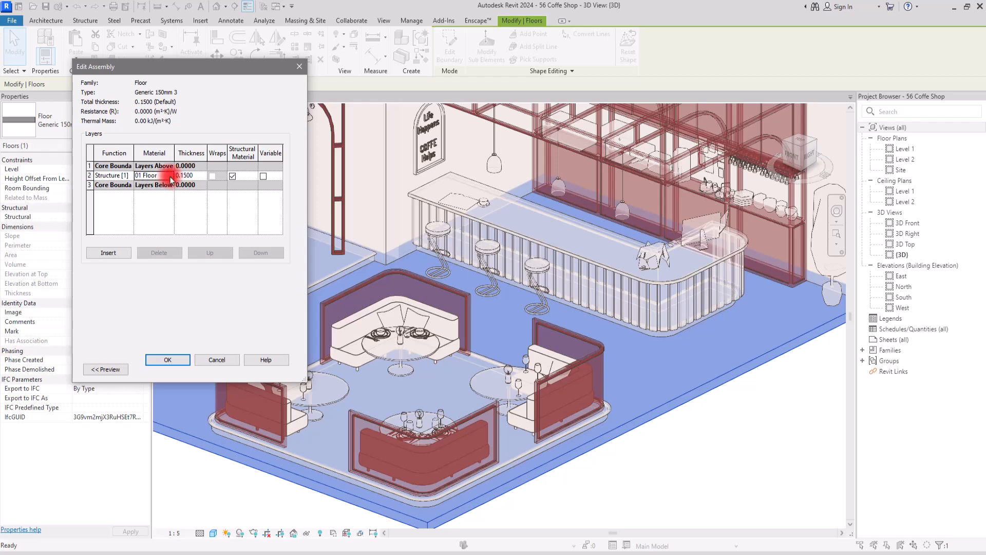
{"action": "left_click", "coordinate": [170, 176]}
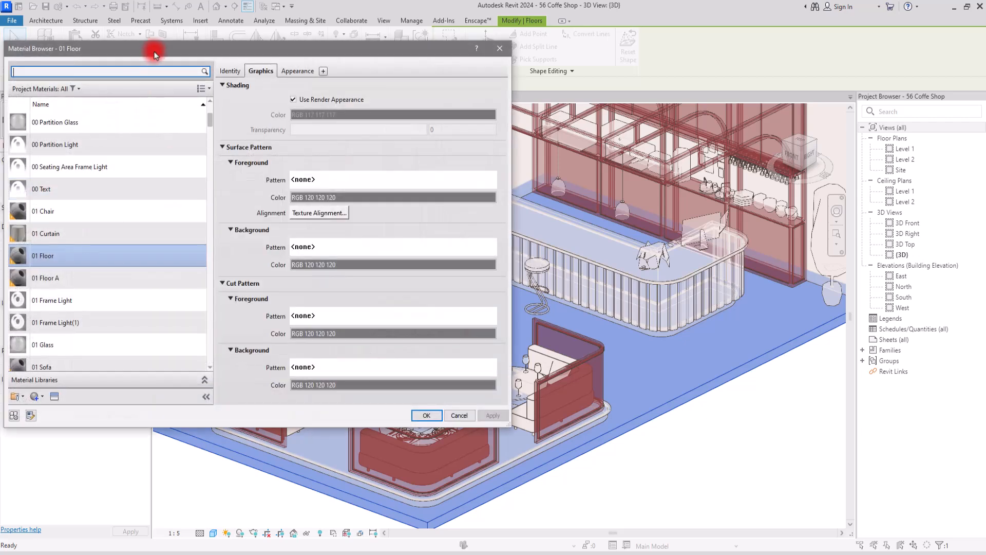
{"action": "left_click_drag", "start_coordinate": [279, 49], "coordinate": [279, 50]}
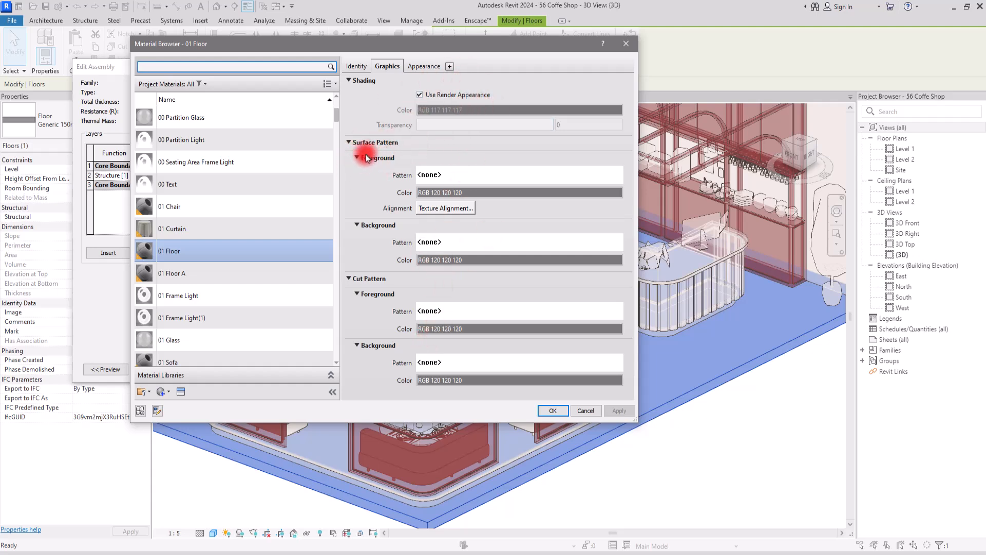
{"action": "left_click", "coordinate": [480, 262]}
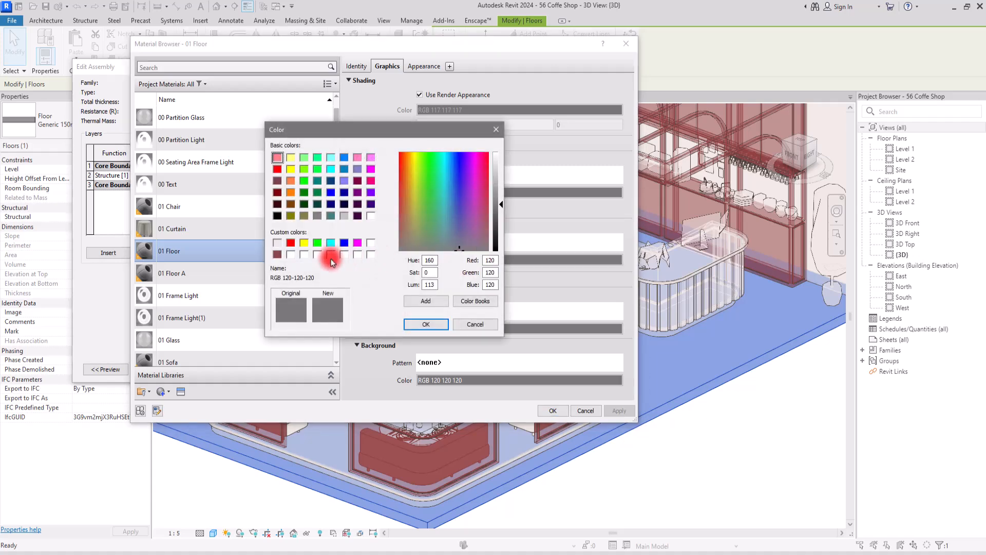
{"action": "left_click", "coordinate": [281, 247]}
{"action": "left_click", "coordinate": [430, 325]}
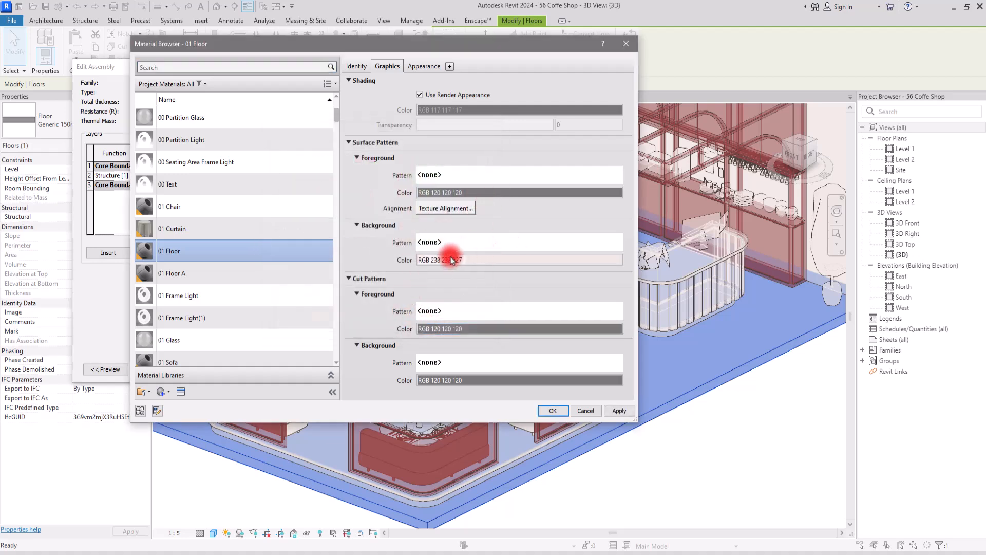
{"action": "left_click", "coordinate": [477, 244]}
{"action": "left_click", "coordinate": [379, 212]}
{"action": "left_click", "coordinate": [393, 337]}
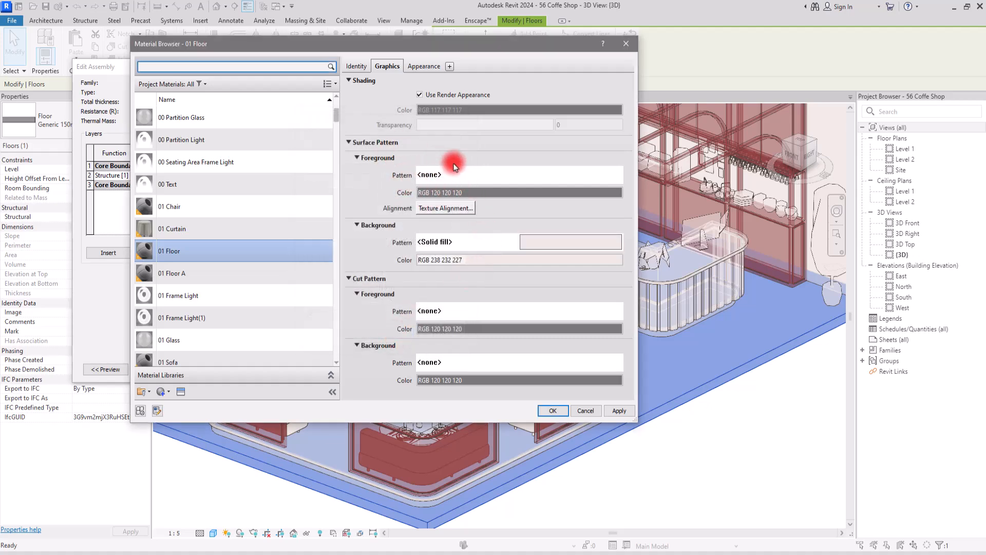
Step: Set the 01 Floor material's surface foreground to the Wood Board Wide model pattern
{"action": "left_click", "coordinate": [536, 174]}
{"action": "left_click", "coordinate": [379, 147]}
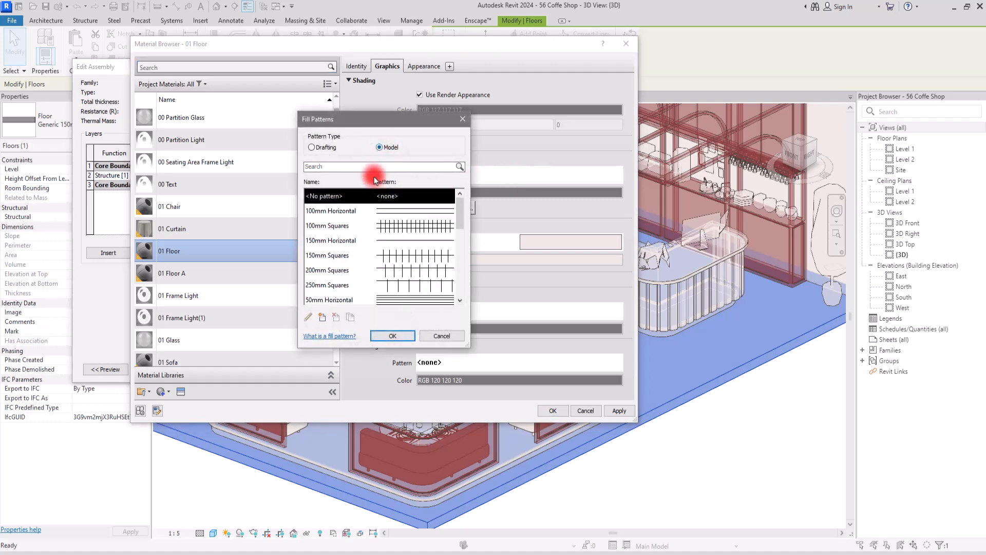
{"action": "left_click_drag", "start_coordinate": [460, 215], "coordinate": [456, 328]}
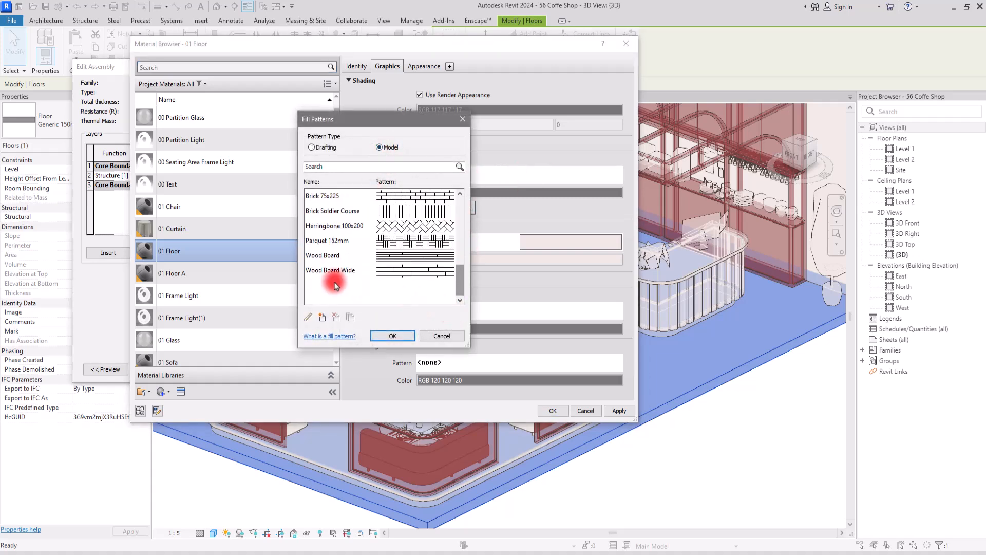
{"action": "left_click", "coordinate": [406, 275]}
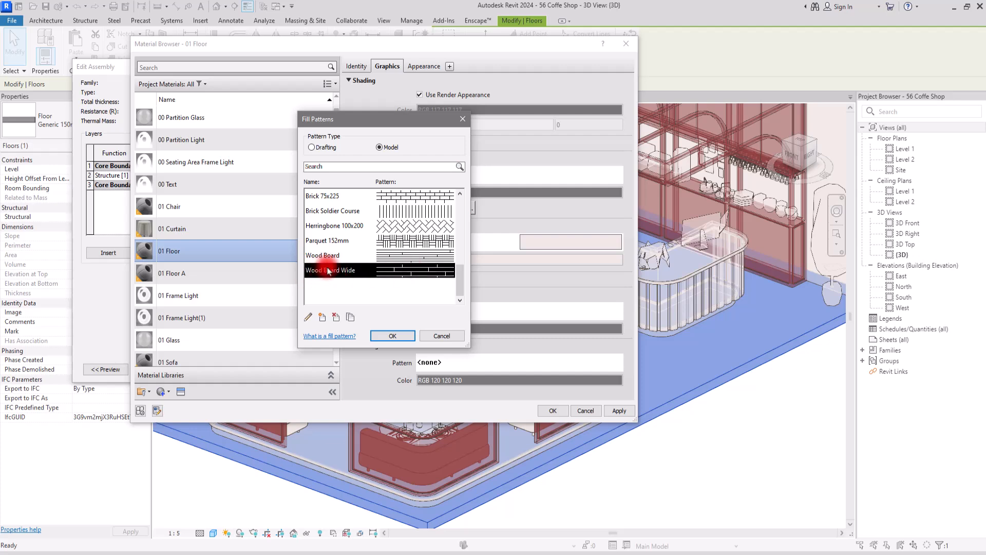
{"action": "left_click", "coordinate": [308, 322]}
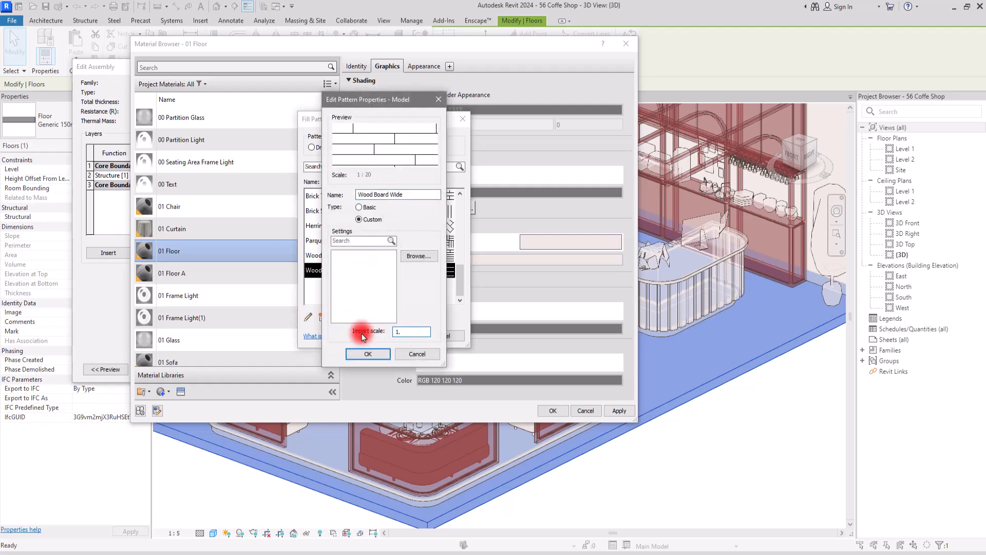
{"action": "left_click", "coordinate": [375, 353]}
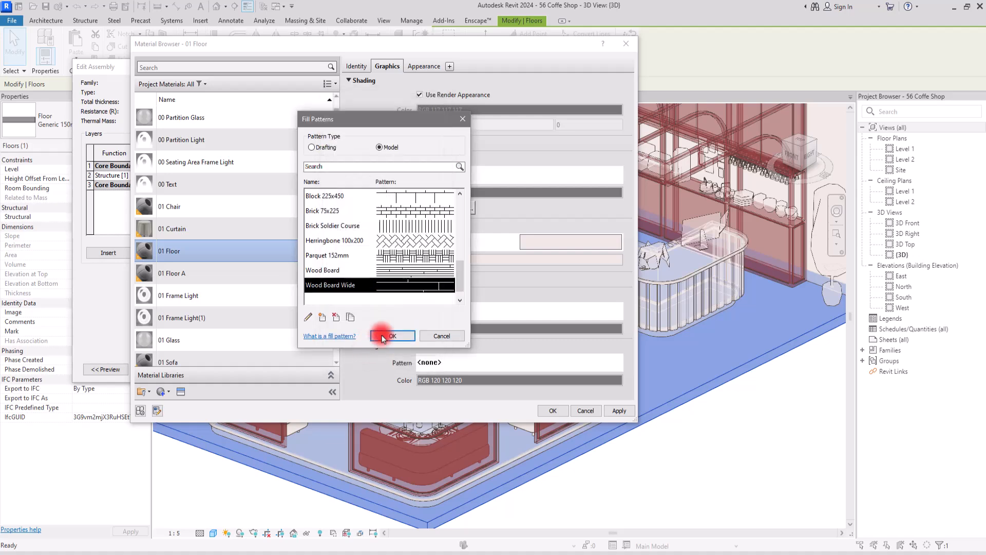
{"action": "left_click", "coordinate": [393, 337]}
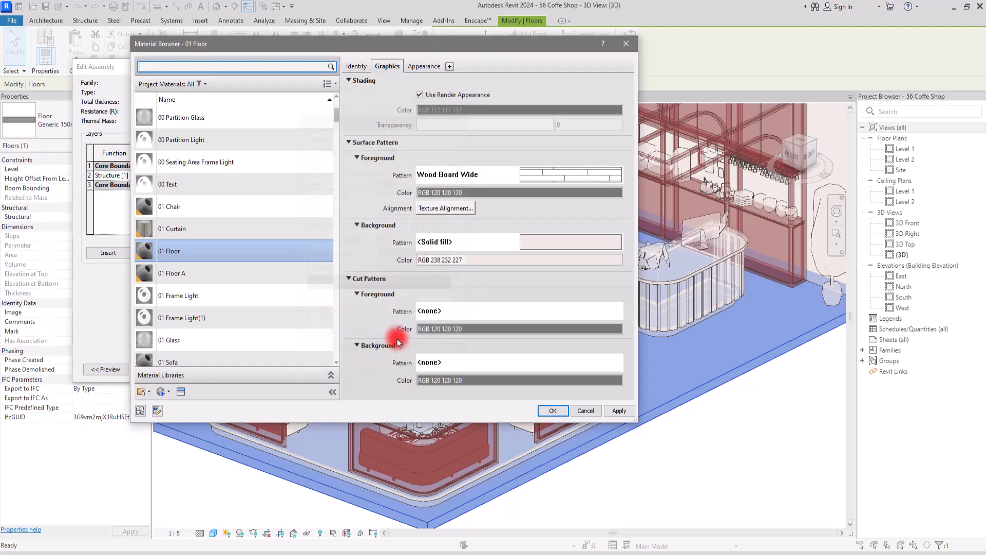
Step: Colour the 01 Floor material's surface foreground pattern dark red, RGB 145 66 66
{"action": "left_click", "coordinate": [517, 193]}
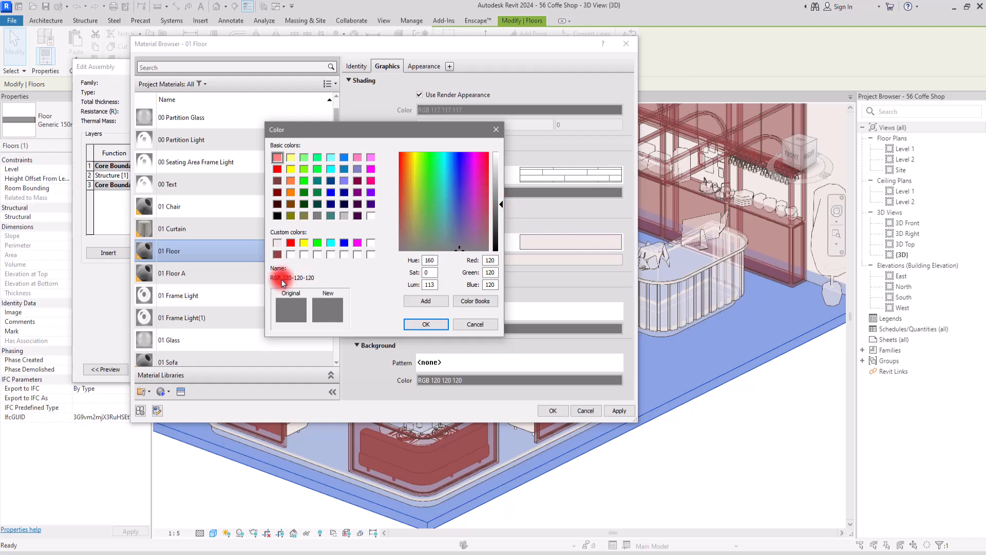
{"action": "left_click", "coordinate": [278, 254]}
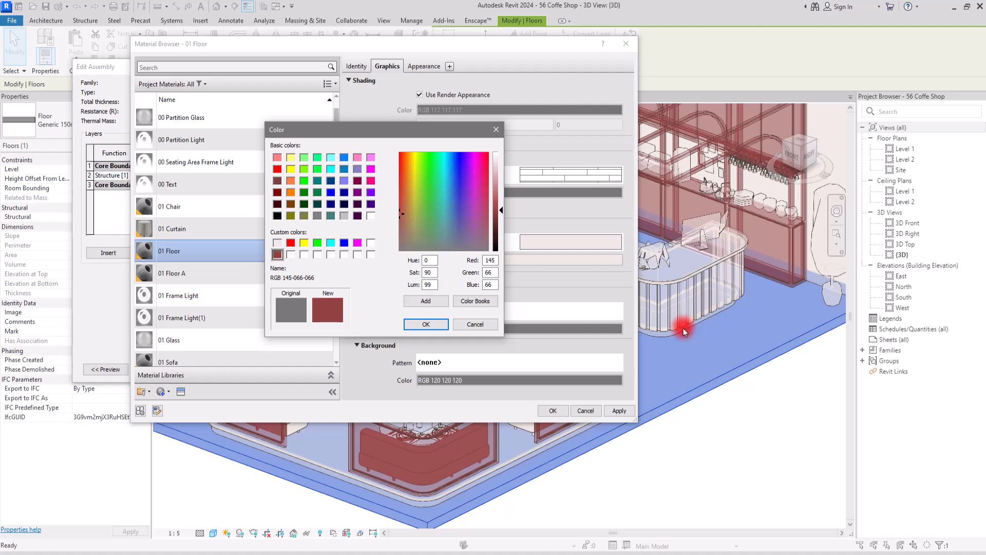
{"action": "left_click", "coordinate": [427, 325]}
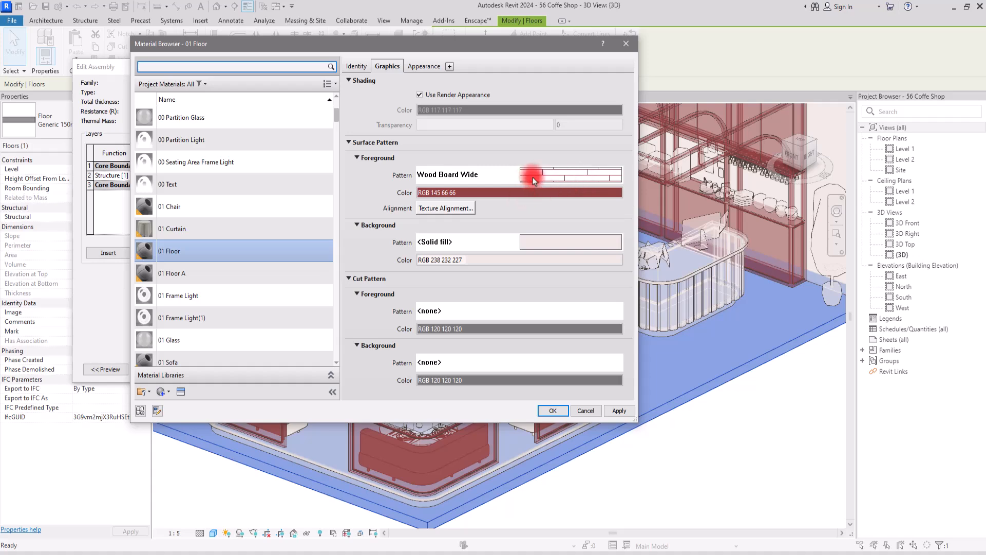
Step: Set the 01 Floor material's surface foreground pattern colour to brown, RGB 118 96 75
{"action": "left_click", "coordinate": [526, 197]}
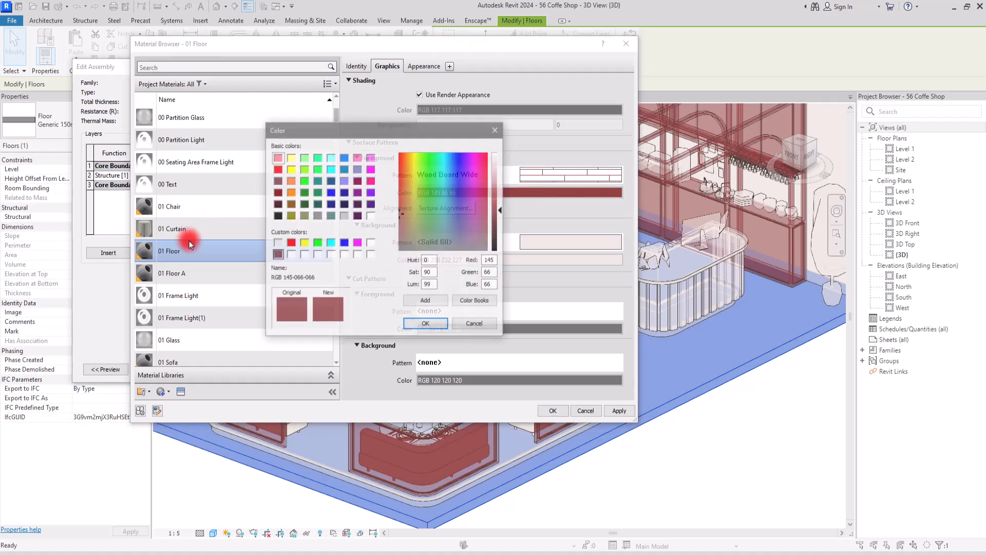
{"action": "left_click", "coordinate": [278, 252]}
{"action": "left_click", "coordinate": [276, 242]}
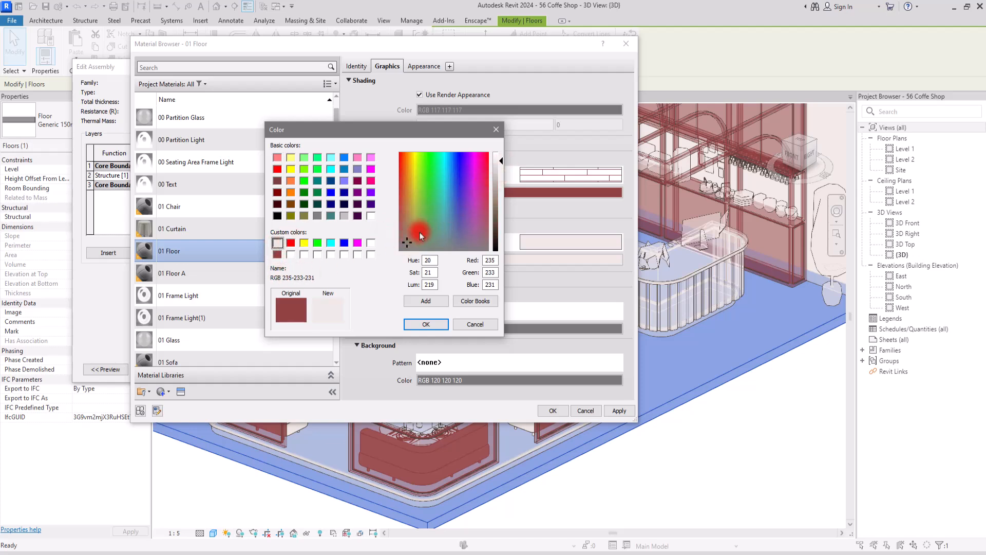
{"action": "left_click_drag", "start_coordinate": [502, 166], "coordinate": [502, 218]}
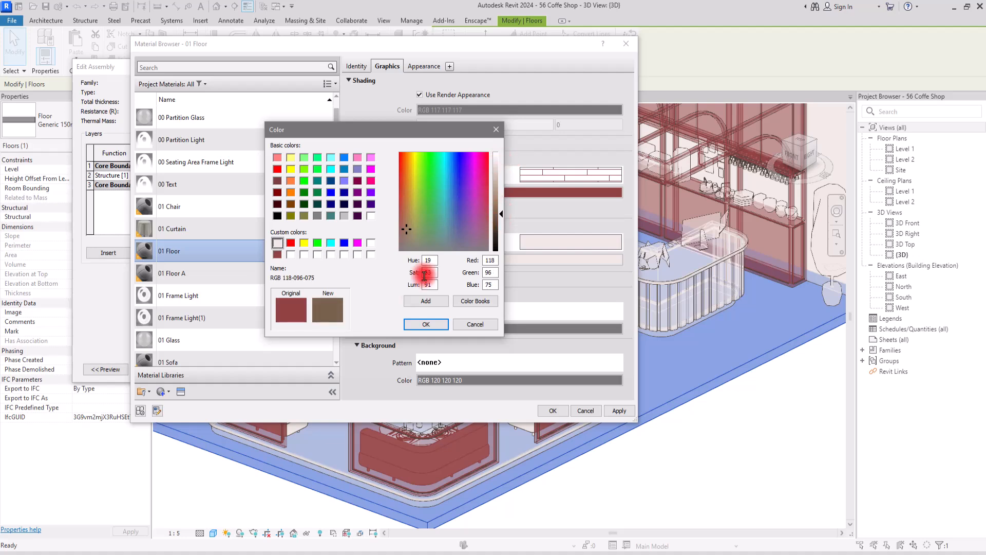
{"action": "left_click", "coordinate": [426, 324]}
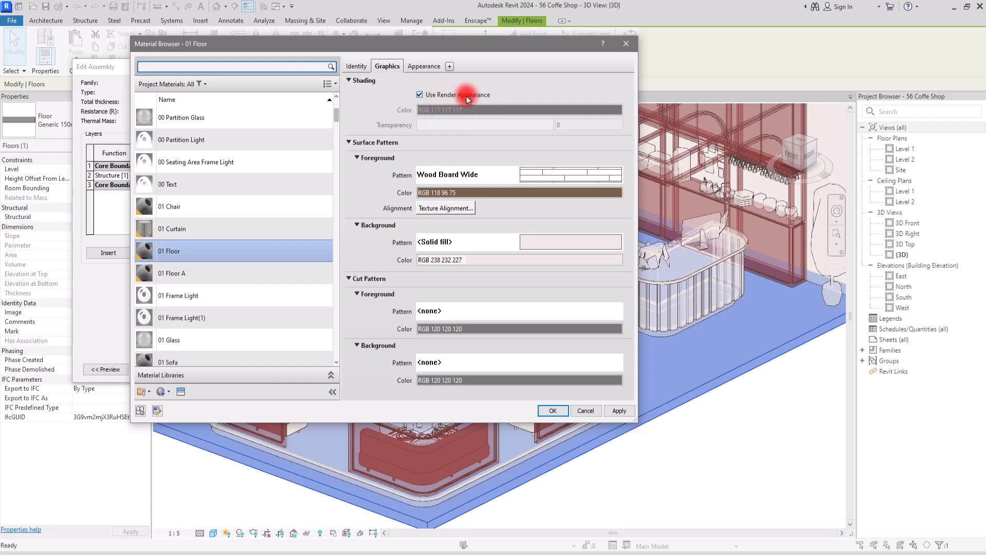
Step: Turn off the render appearance for 01 Floor's shading, set its shading colour to RGB 238 232 227, and apply the floor type changes
{"action": "left_click", "coordinate": [414, 65]}
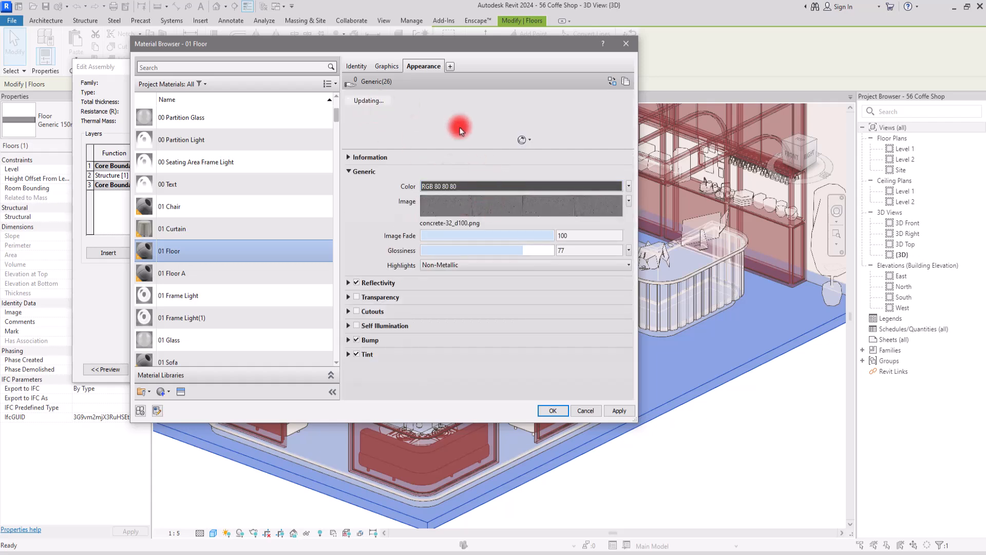
{"action": "left_click", "coordinate": [384, 67]}
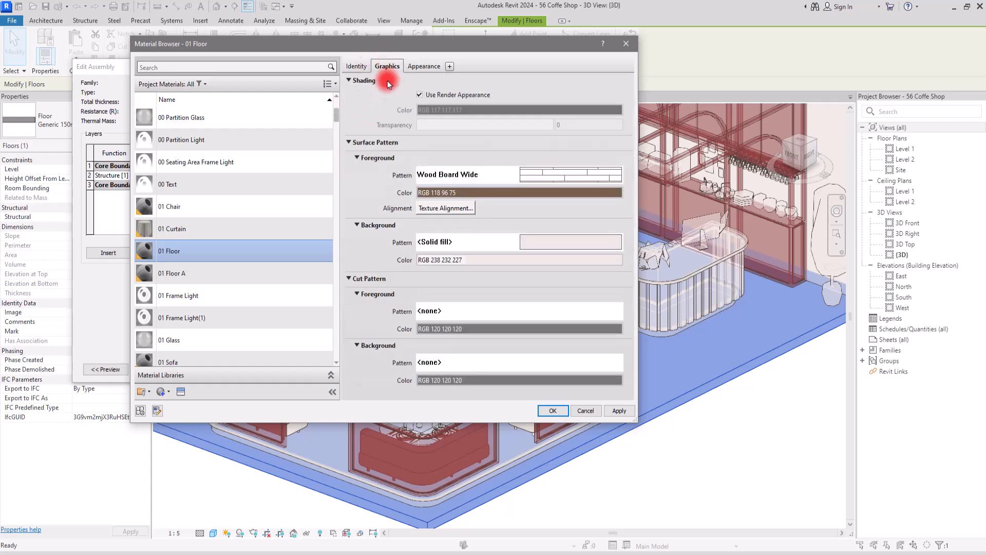
{"action": "left_click", "coordinate": [432, 97]}
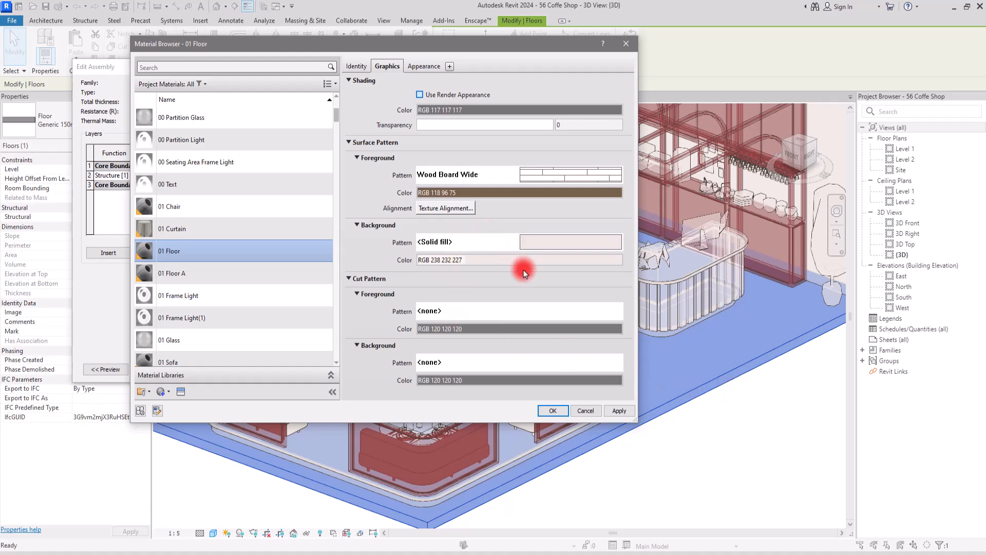
{"action": "left_click", "coordinate": [487, 107]}
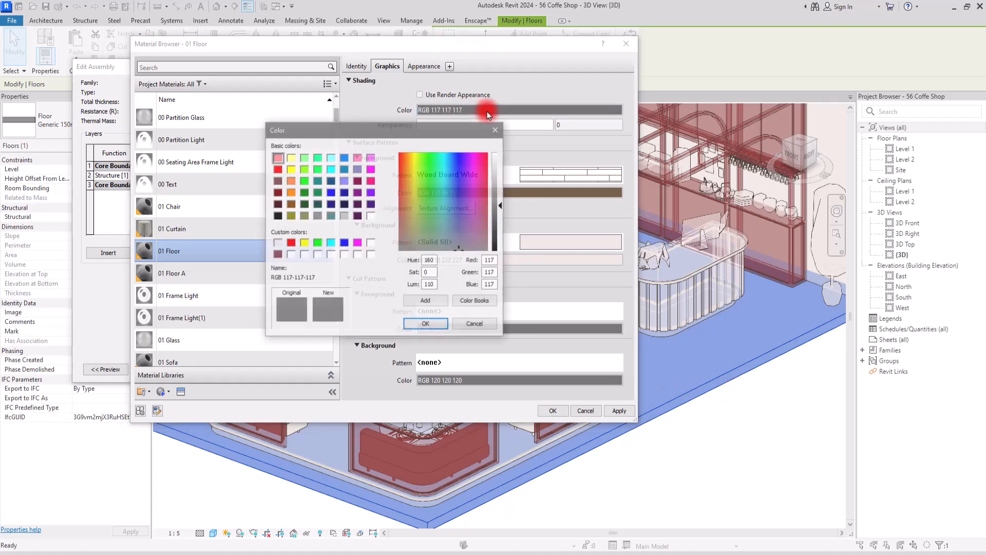
{"action": "left_click", "coordinate": [277, 243]}
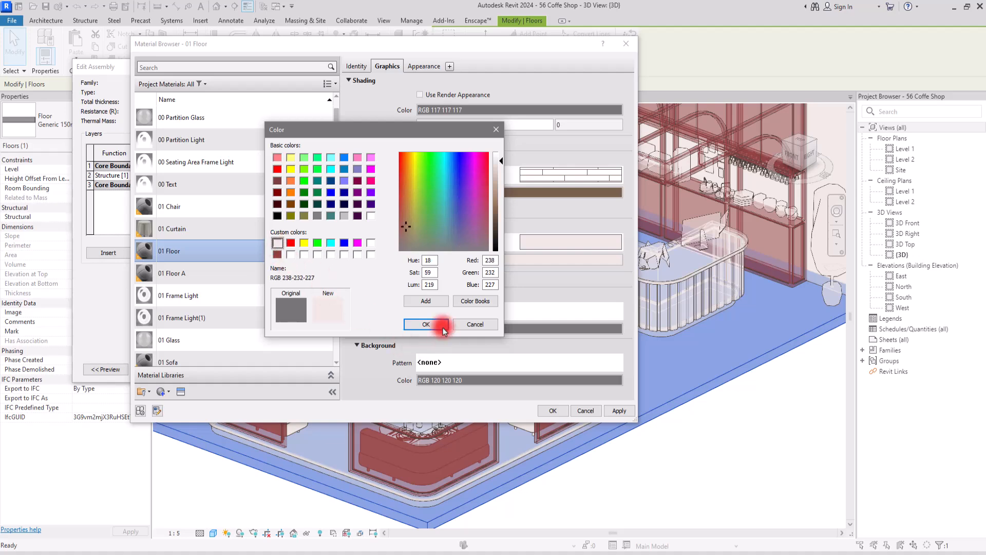
{"action": "left_click", "coordinate": [436, 324]}
{"action": "left_click", "coordinate": [552, 410]}
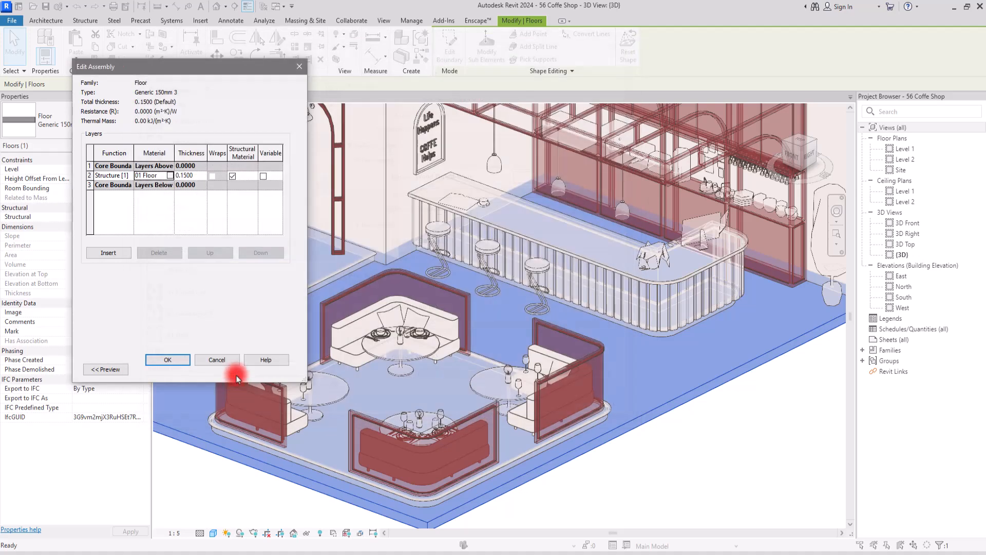
{"action": "left_click", "coordinate": [167, 359]}
{"action": "left_click", "coordinate": [167, 367]}
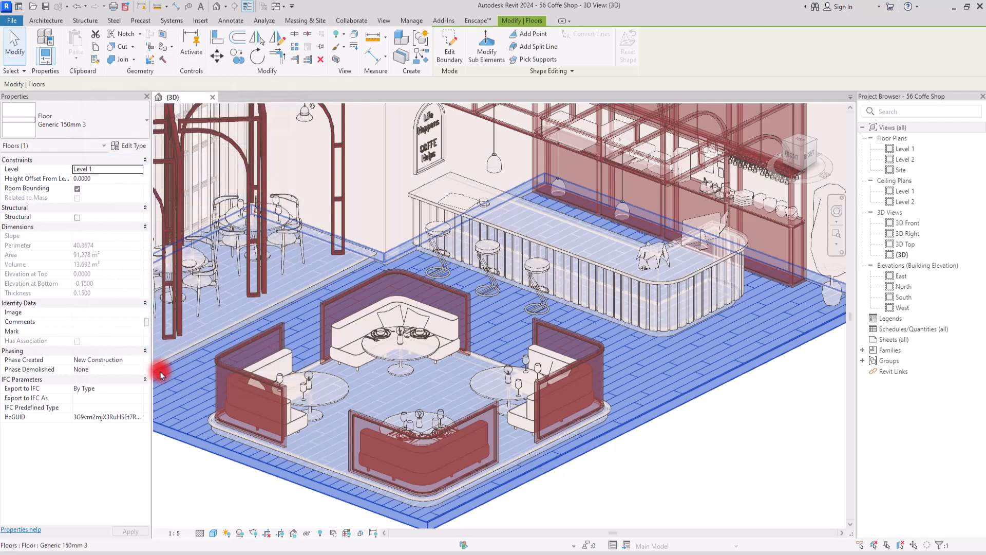
{"action": "left_click", "coordinate": [737, 441]}
Step: Align the lengthwise lines of the wood board pattern with the floor's right edge in the 3D view
{"action": "scroll", "coordinate": [737, 441], "scroll_direction": "down", "scroll_amount": 5}
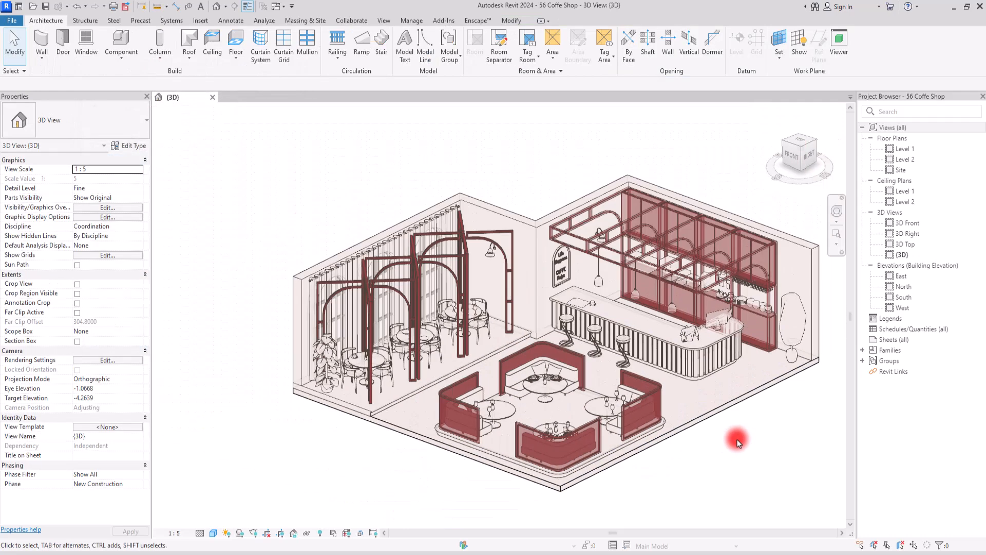
{"action": "scroll", "coordinate": [714, 452], "scroll_direction": "up", "scroll_amount": 8}
{"action": "scroll", "coordinate": [580, 417], "scroll_direction": "up", "scroll_amount": 3}
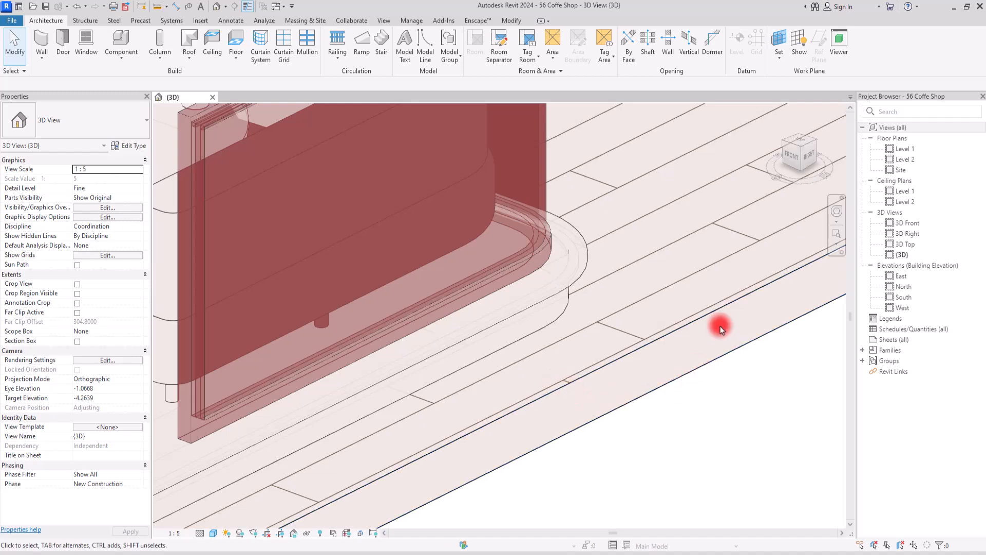
{"action": "scroll", "coordinate": [714, 328], "scroll_direction": "up", "scroll_amount": 2}
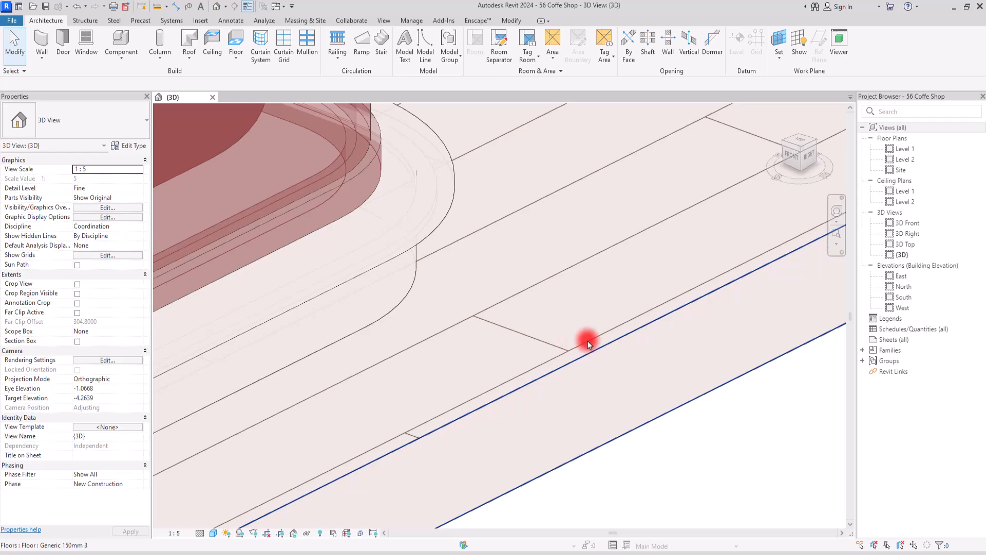
{"action": "left_click", "coordinate": [510, 21]}
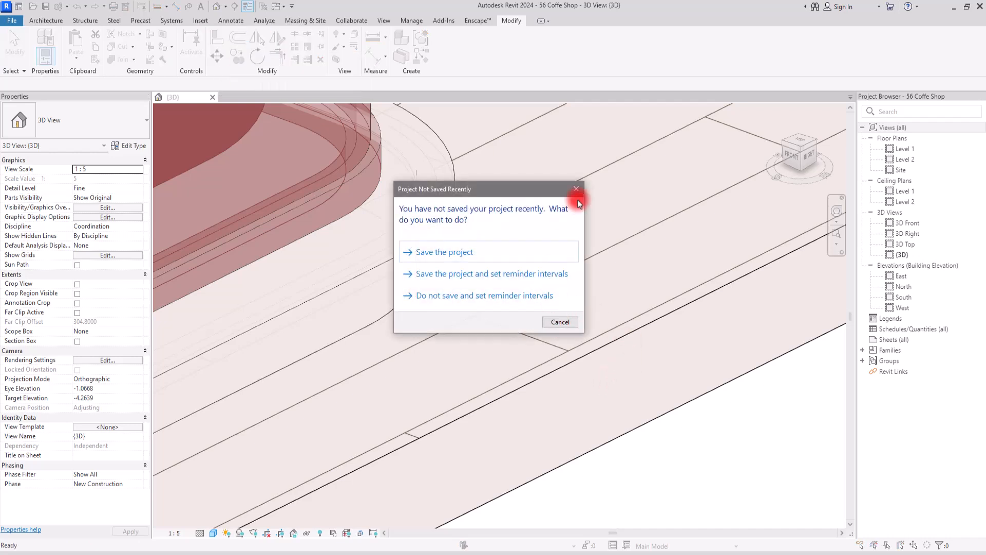
{"action": "key", "text": "Escape"}
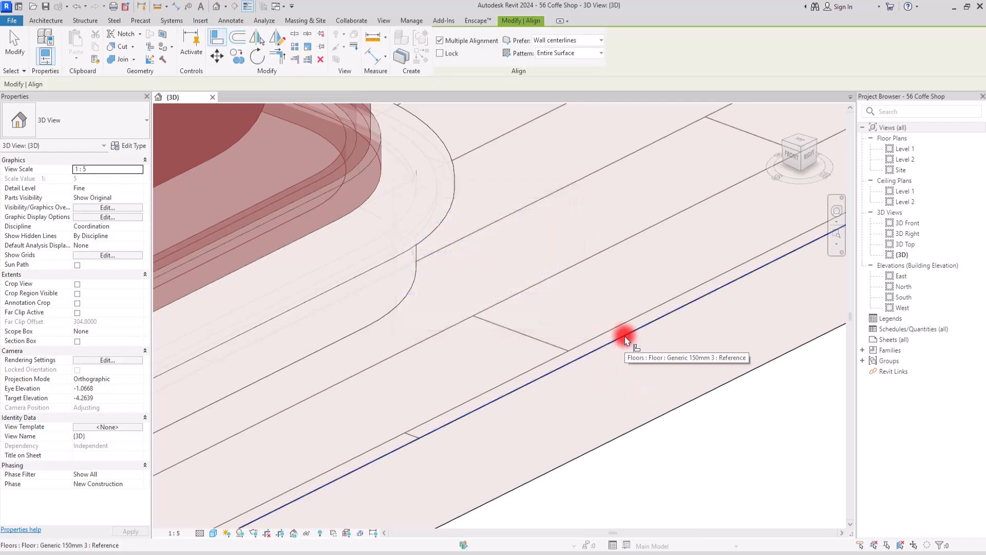
{"action": "left_click", "coordinate": [624, 339]}
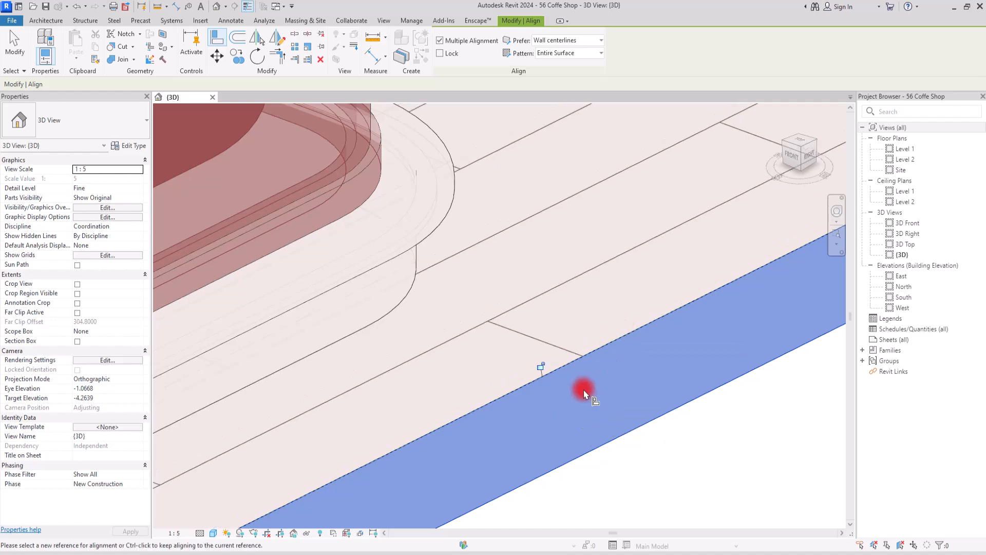
Step: Align the plank end joints of the wood board pattern with the floor's front edge near the corner booth
{"action": "scroll", "coordinate": [650, 369], "scroll_direction": "down", "scroll_amount": 6}
{"action": "scroll", "coordinate": [354, 468], "scroll_direction": "up", "scroll_amount": 4}
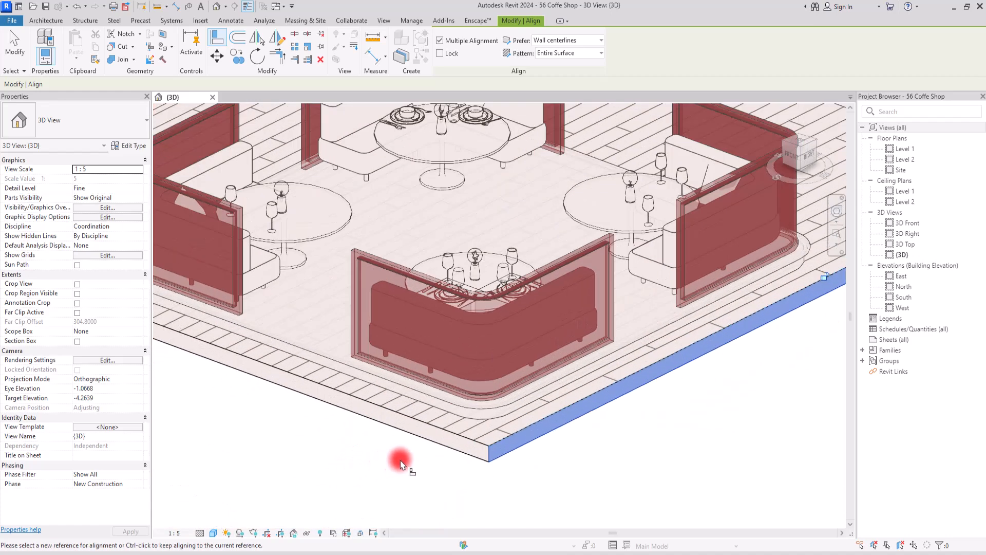
{"action": "scroll", "coordinate": [598, 429], "scroll_direction": "down", "scroll_amount": 2}
{"action": "scroll", "coordinate": [538, 445], "scroll_direction": "up", "scroll_amount": 5}
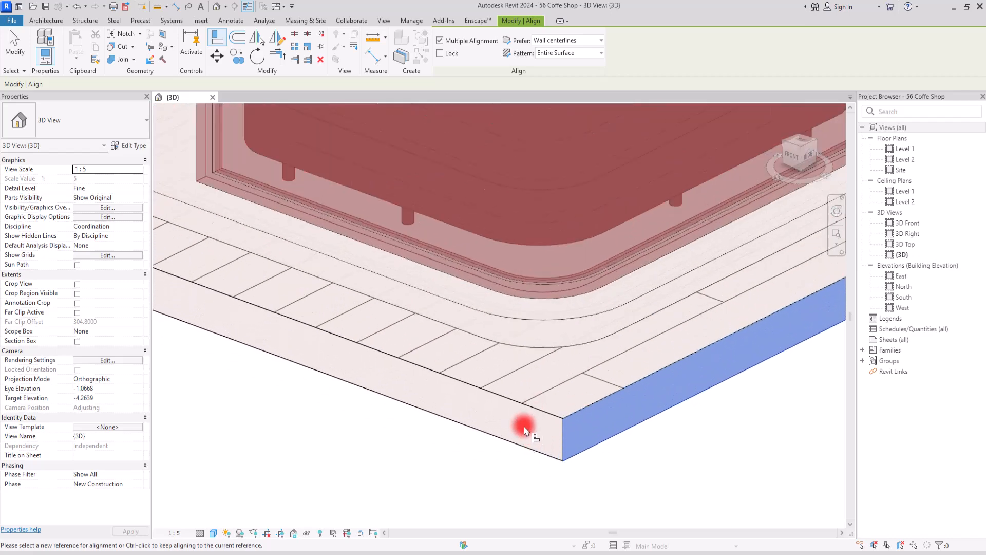
{"action": "key", "text": "Escape"}
{"action": "left_click", "coordinate": [530, 409]}
{"action": "left_click", "coordinate": [602, 379]}
{"action": "key", "text": "Escape"}
{"action": "scroll", "coordinate": [462, 427], "scroll_direction": "down", "scroll_amount": 1}
{"action": "scroll", "coordinate": [464, 431], "scroll_direction": "down", "scroll_amount": 5}
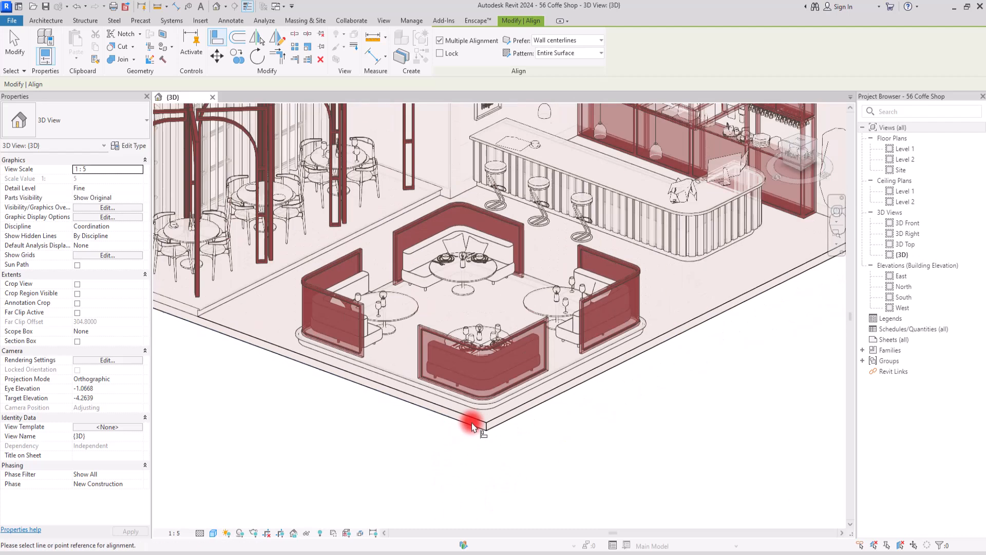
Step: Finish aligning and examine the wood board floor pattern up close and across the whole coffee shop
{"action": "key", "text": "Escape"}
{"action": "scroll", "coordinate": [411, 436], "scroll_direction": "down", "scroll_amount": 1}
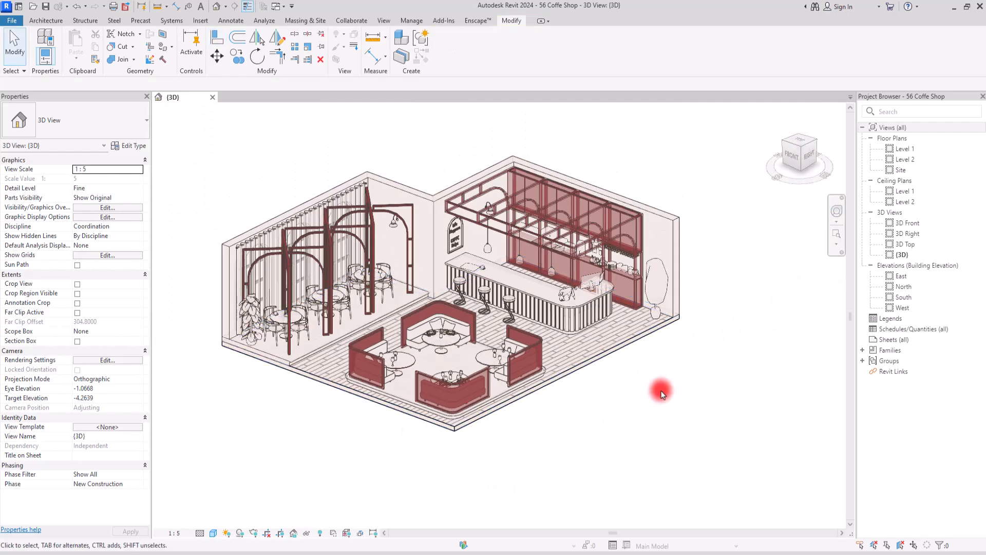
{"action": "scroll", "coordinate": [598, 376], "scroll_direction": "up", "scroll_amount": 4}
{"action": "scroll", "coordinate": [603, 365], "scroll_direction": "down", "scroll_amount": 2}
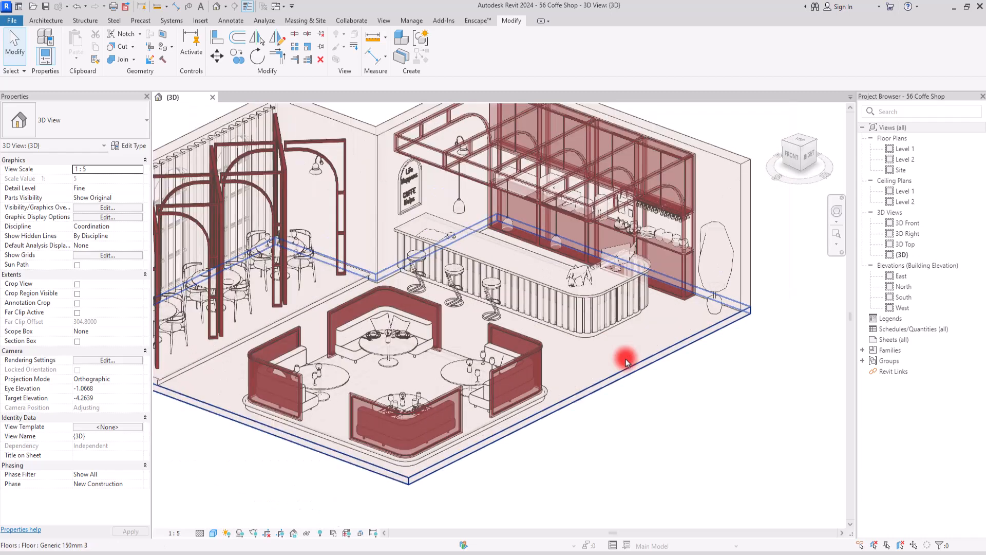
{"action": "scroll", "coordinate": [604, 362], "scroll_direction": "up", "scroll_amount": 4}
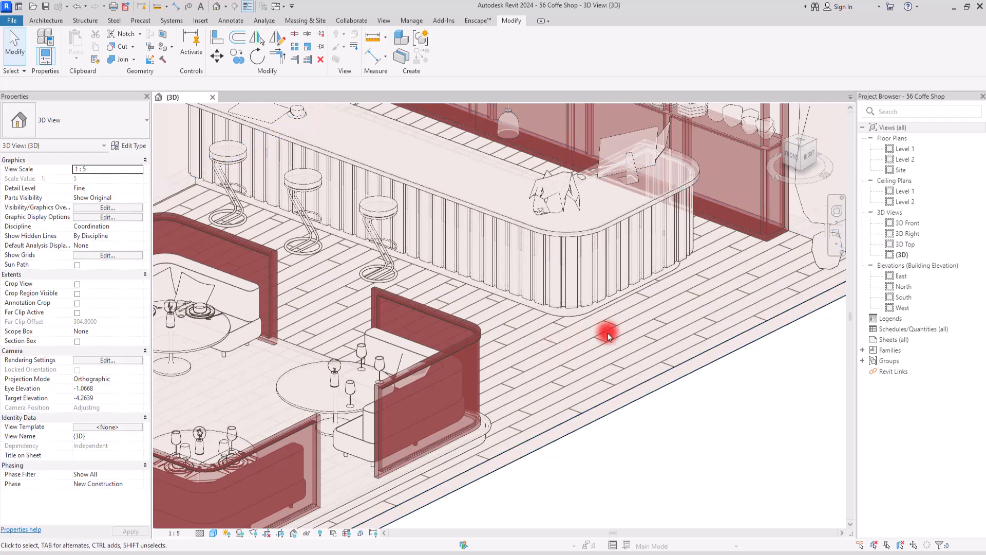
{"action": "scroll", "coordinate": [646, 346], "scroll_direction": "down", "scroll_amount": 8}
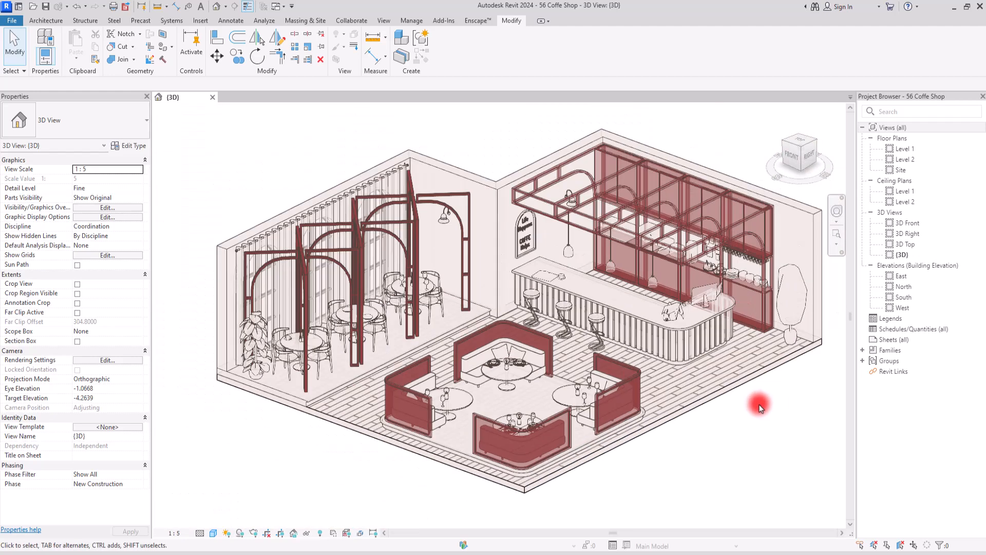
{"action": "mouse_move", "coordinate": [701, 435]}
{"action": "middle_mouse_down", "text": "shift"}
{"action": "mouse_move", "coordinate": [695, 420]}
{"action": "mouse_move", "coordinate": [709, 429]}
{"action": "mouse_move", "coordinate": [670, 357]}
{"action": "mouse_move", "coordinate": [685, 326]}
{"action": "mouse_move", "coordinate": [701, 462]}
{"action": "mouse_move", "coordinate": [700, 434]}
{"action": "middle_mouse_up", "text": "shift"}
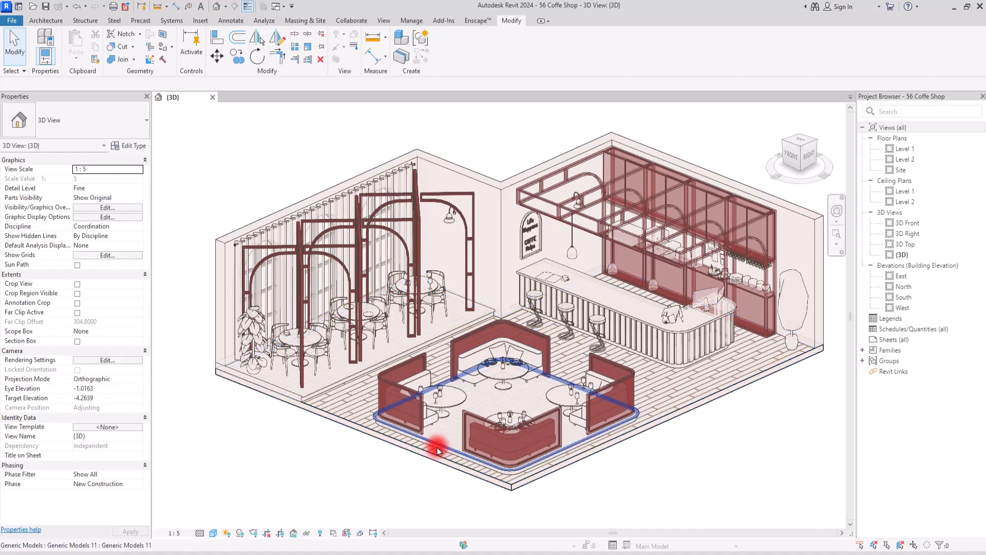
{"action": "scroll", "coordinate": [664, 403], "scroll_direction": "down", "scroll_amount": 3}
{"action": "scroll", "coordinate": [700, 388], "scroll_direction": "up", "scroll_amount": 5}
{"action": "middle_click_drag", "start_coordinate": [700, 380], "coordinate": [809, 394]}
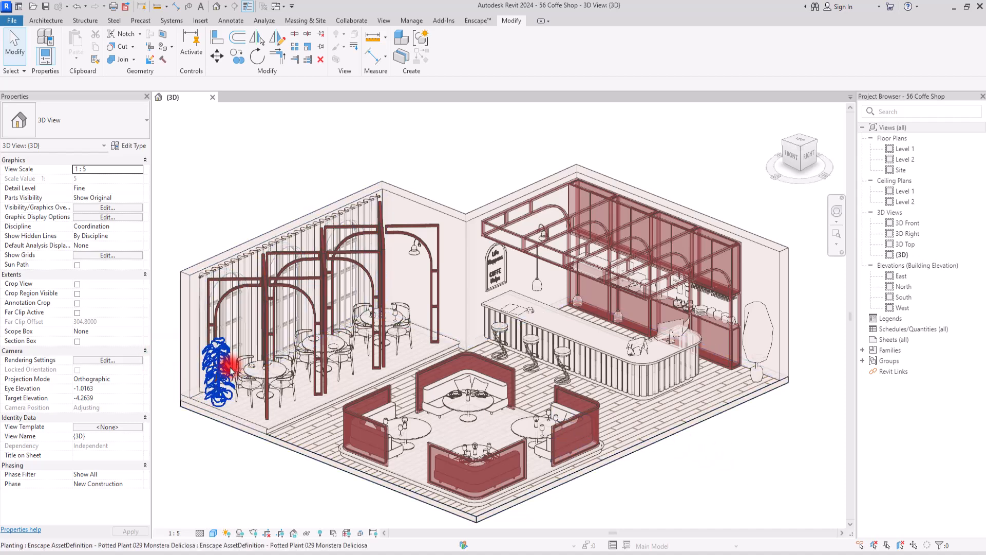
Step: Override the three plants' graphics in the view, hiding the background pattern and setting the foreground colour to pale green, RGB 221 228 218
{"action": "left_click", "coordinate": [751, 340]}
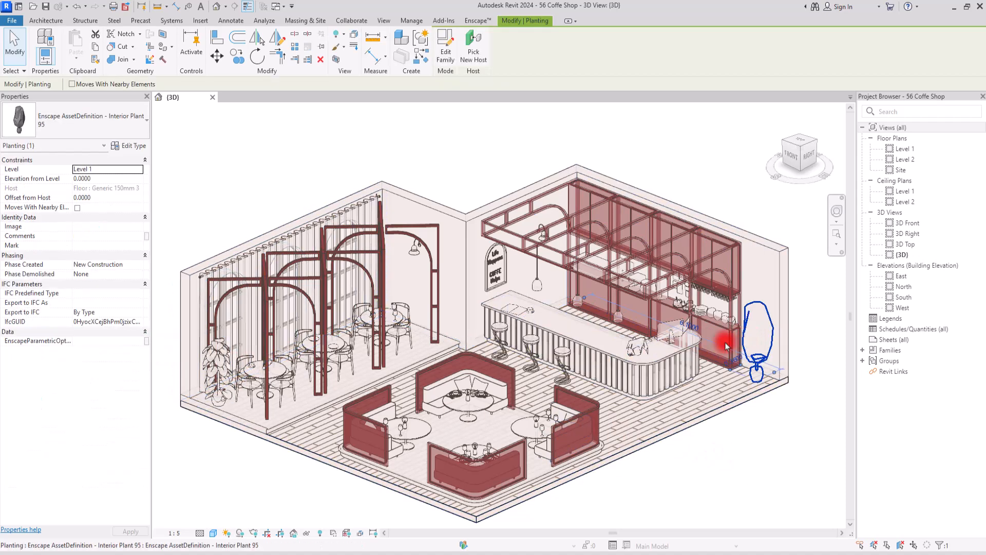
{"action": "left_click", "coordinate": [638, 351], "text": "ctrl"}
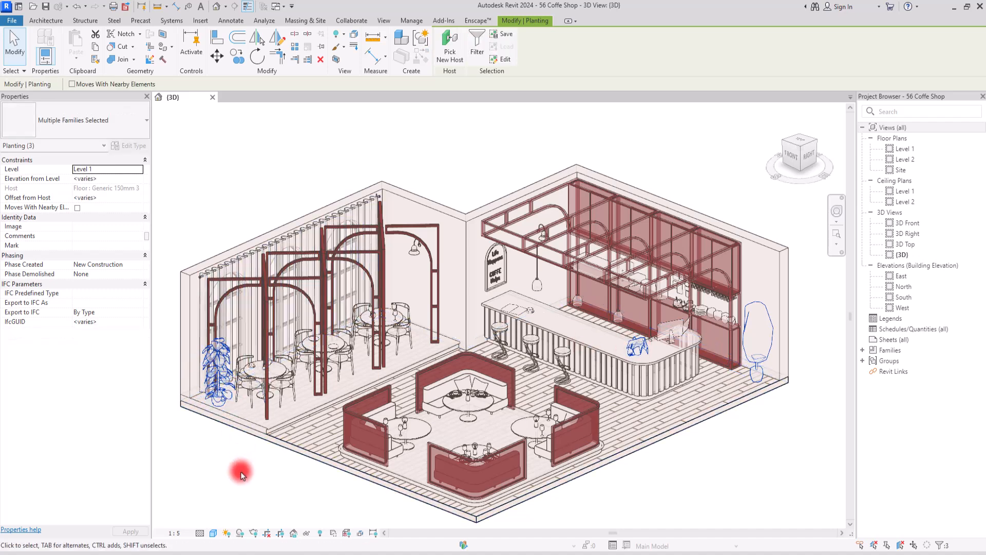
{"action": "left_click", "coordinate": [343, 47]}
{"action": "left_click", "coordinate": [362, 63]}
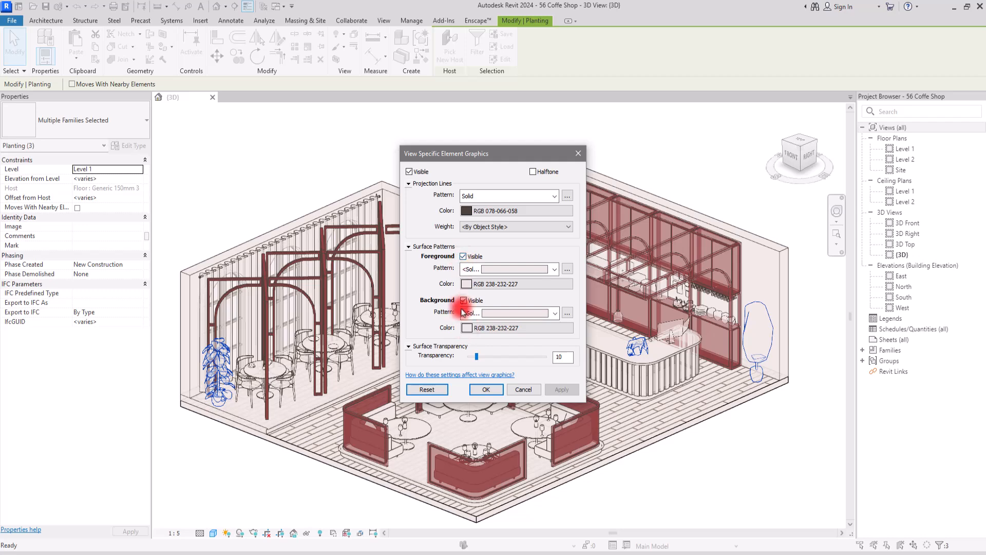
{"action": "left_click", "coordinate": [467, 284]}
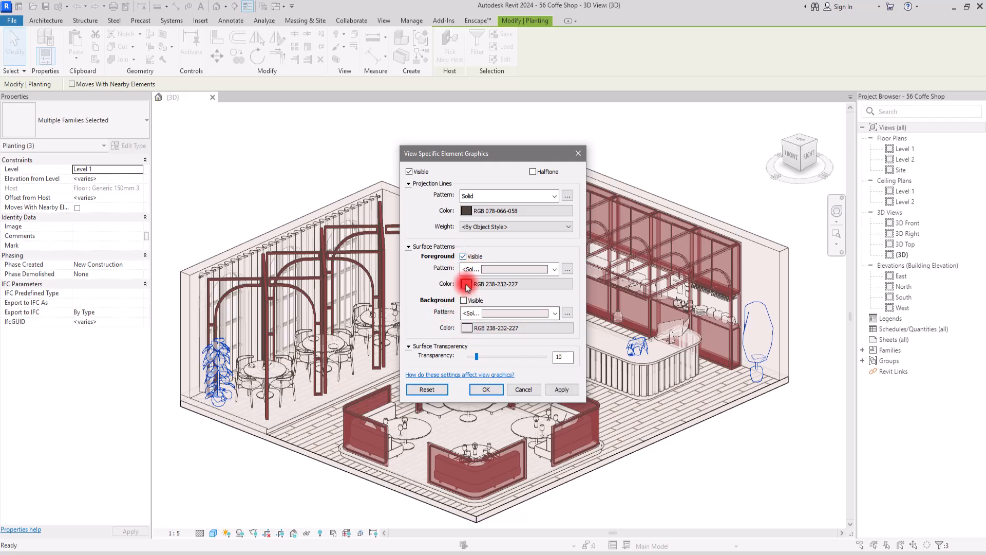
{"action": "left_click_drag", "start_coordinate": [514, 272], "coordinate": [528, 269]}
{"action": "left_click", "coordinate": [611, 206]}
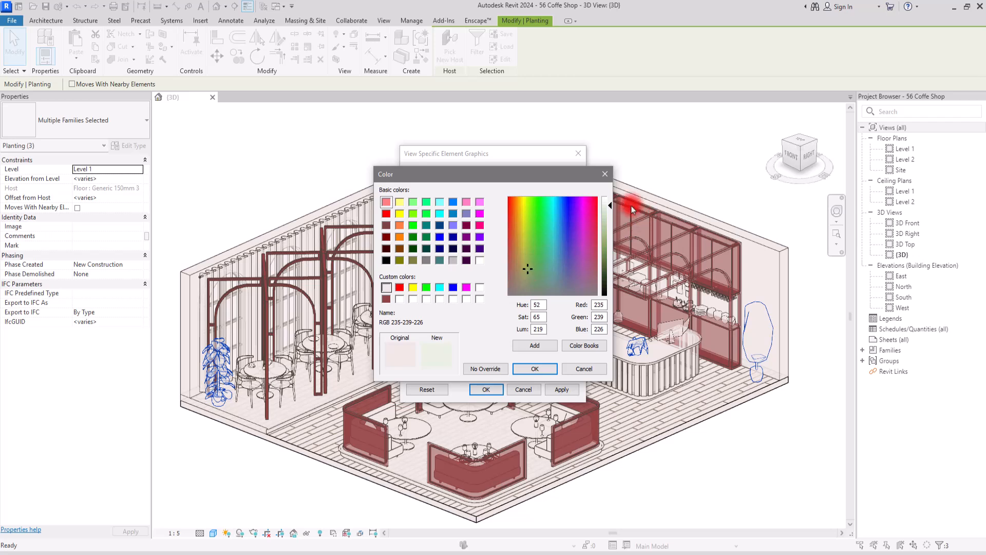
{"action": "left_click", "coordinate": [527, 271]}
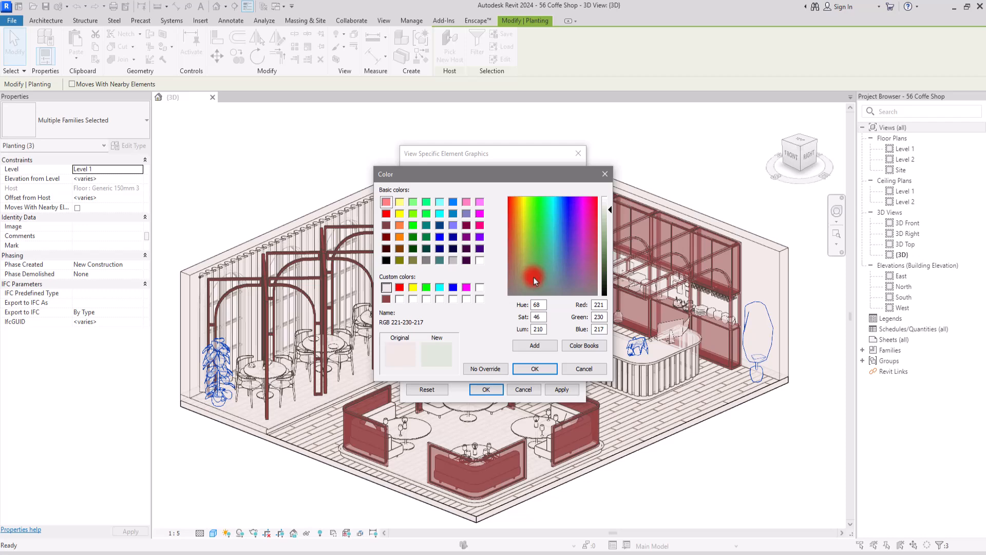
{"action": "left_click", "coordinate": [535, 368]}
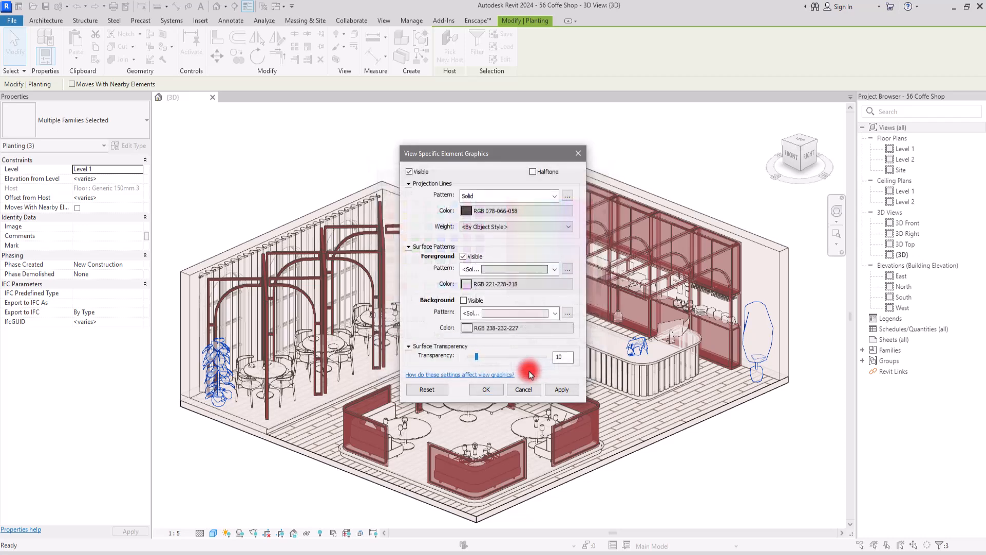
{"action": "left_click", "coordinate": [481, 392]}
{"action": "left_click", "coordinate": [270, 166]}
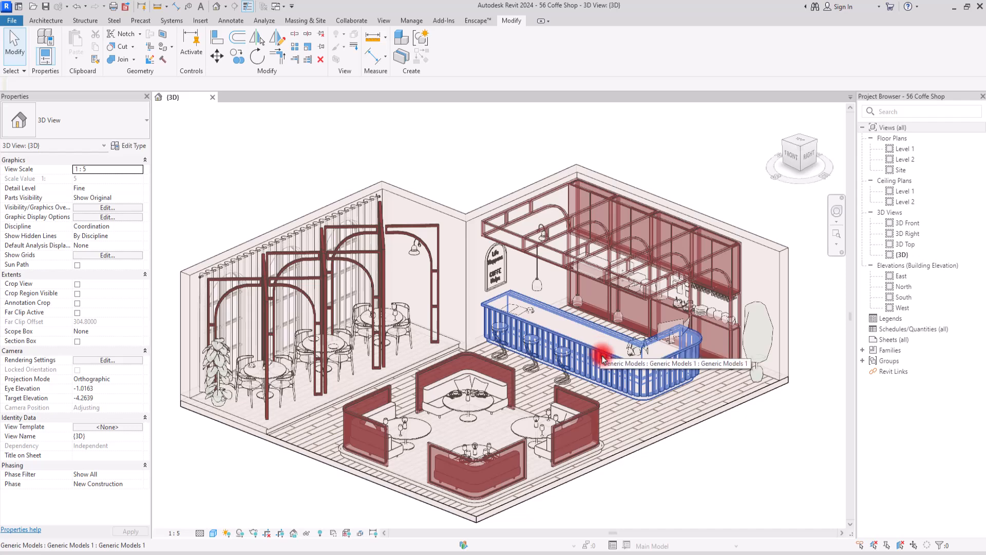
Step: Select the bar counter together with the four booth tables and the three round tables on the raised dining platform
{"action": "left_click", "coordinate": [649, 314]}
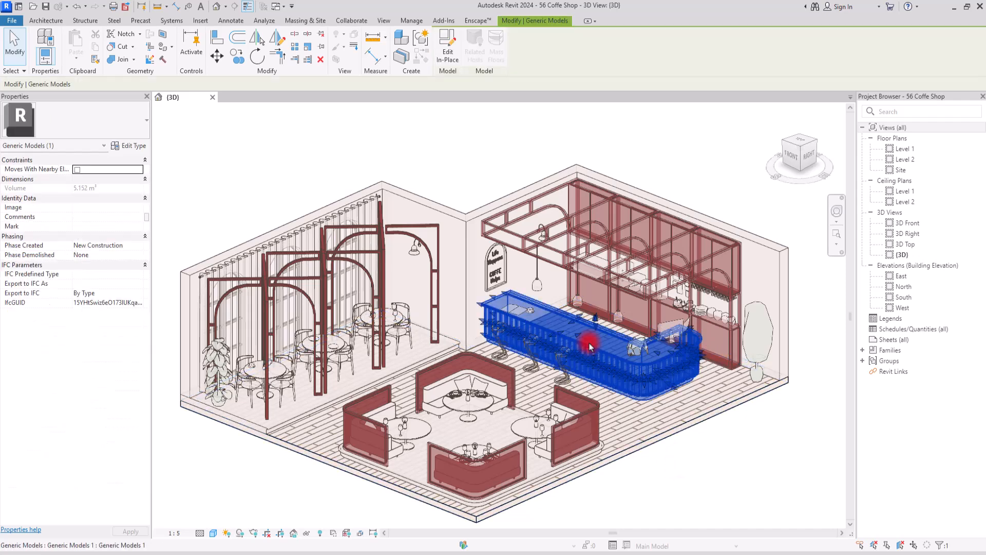
{"action": "left_click", "coordinate": [465, 403], "text": "ctrl"}
{"action": "left_click", "coordinate": [422, 435], "text": "ctrl"}
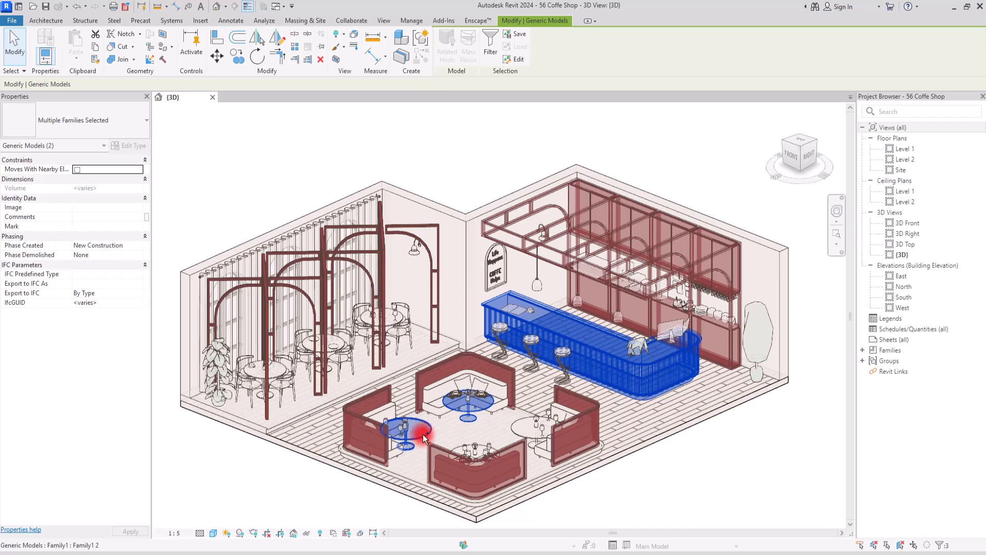
{"action": "left_click", "coordinate": [468, 444], "text": "ctrl"}
{"action": "left_click", "coordinate": [531, 431], "text": "ctrl"}
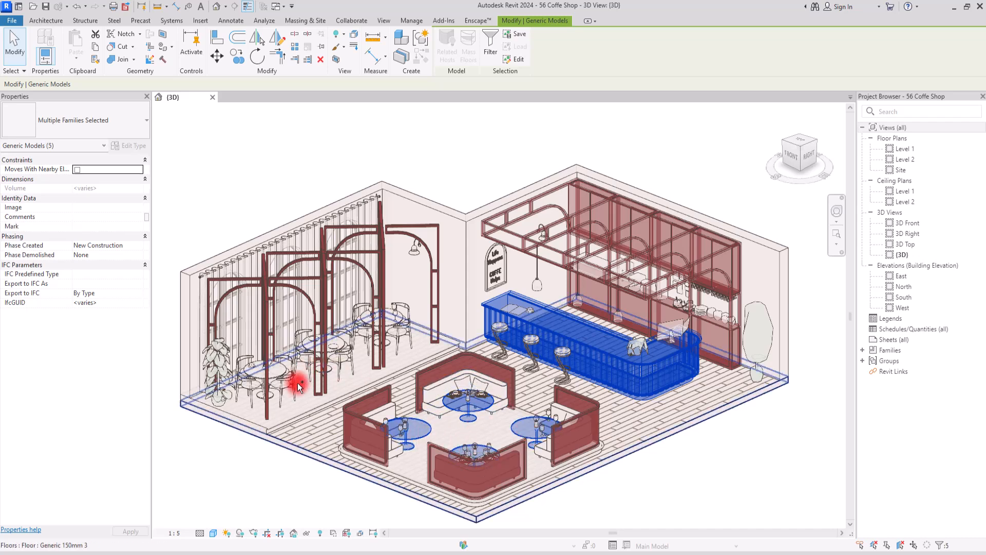
{"action": "left_click", "coordinate": [280, 374], "text": "ctrl"}
{"action": "left_click", "coordinate": [311, 345], "text": "ctrl"}
{"action": "left_click", "coordinate": [355, 311], "text": "ctrl"}
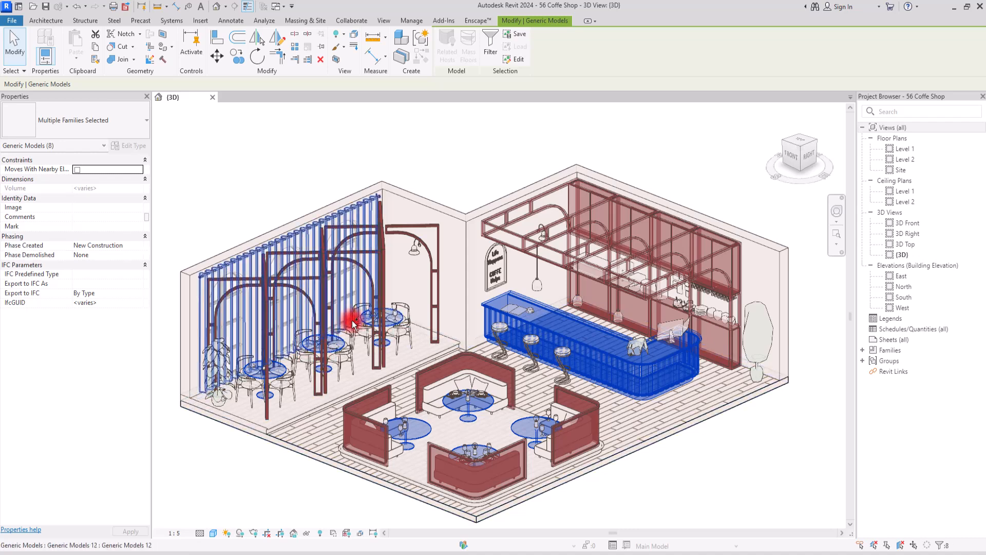
Step: Override the selected counter and tables by element, hiding the background pattern and setting the foreground colour to light grey, RGB 223 223 223
{"action": "left_click", "coordinate": [343, 46]}
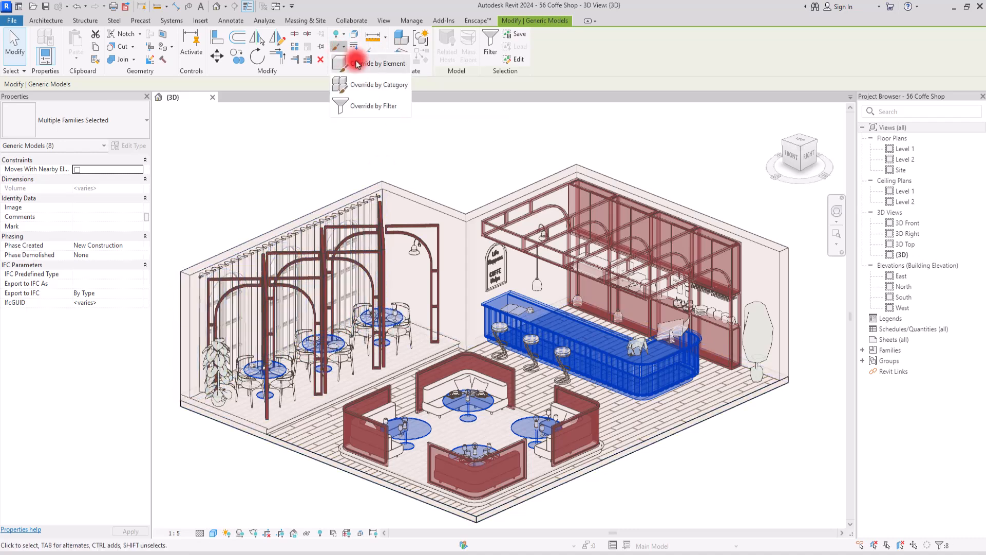
{"action": "left_click", "coordinate": [362, 61]}
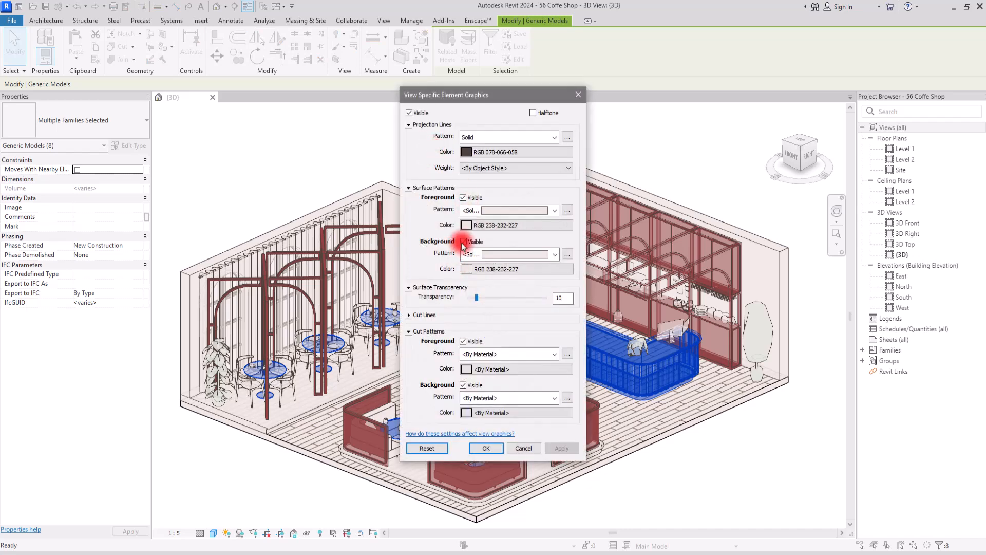
{"action": "left_click", "coordinate": [464, 241]}
{"action": "left_click", "coordinate": [466, 225]}
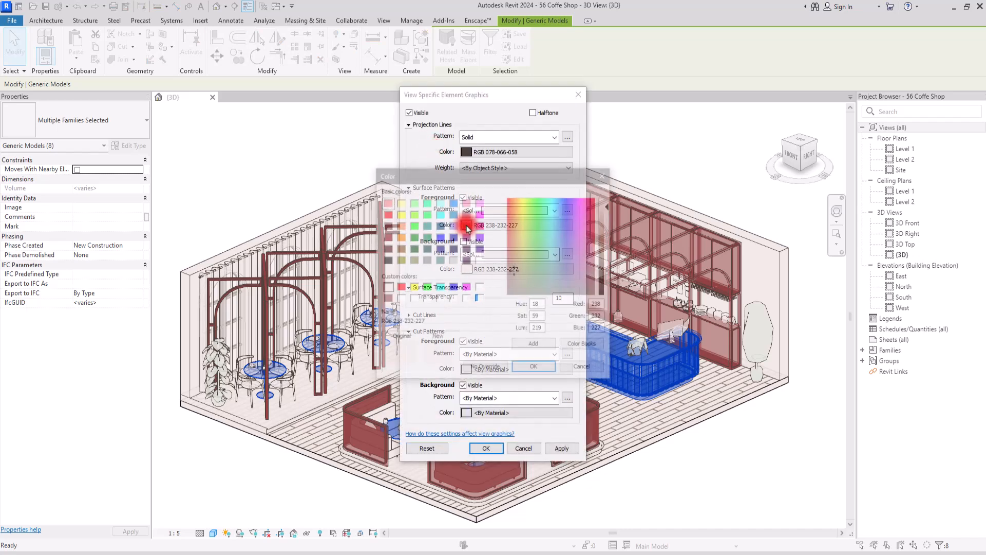
{"action": "left_click", "coordinate": [516, 267]}
{"action": "left_click_drag", "start_coordinate": [517, 269], "coordinate": [539, 297]}
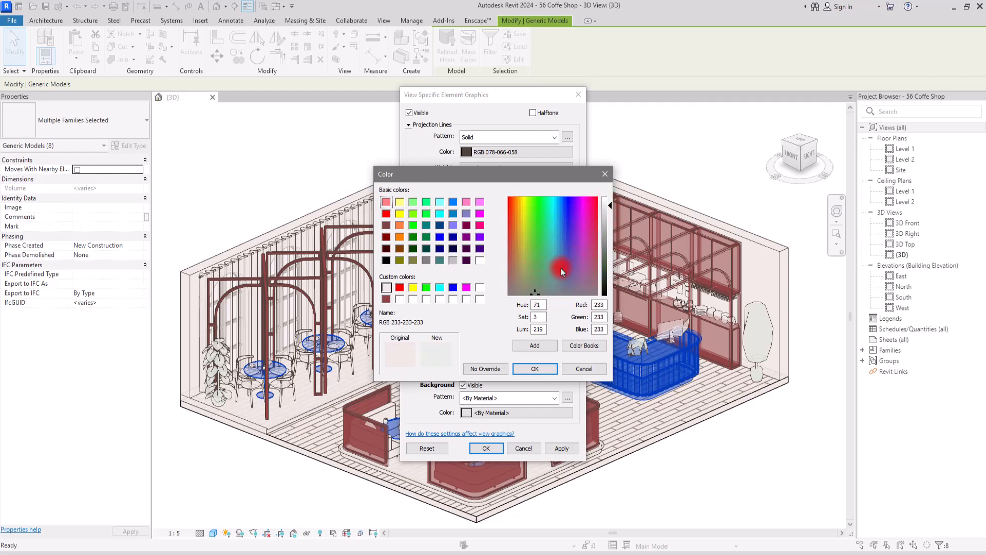
{"action": "left_click_drag", "start_coordinate": [610, 210], "coordinate": [609, 212]}
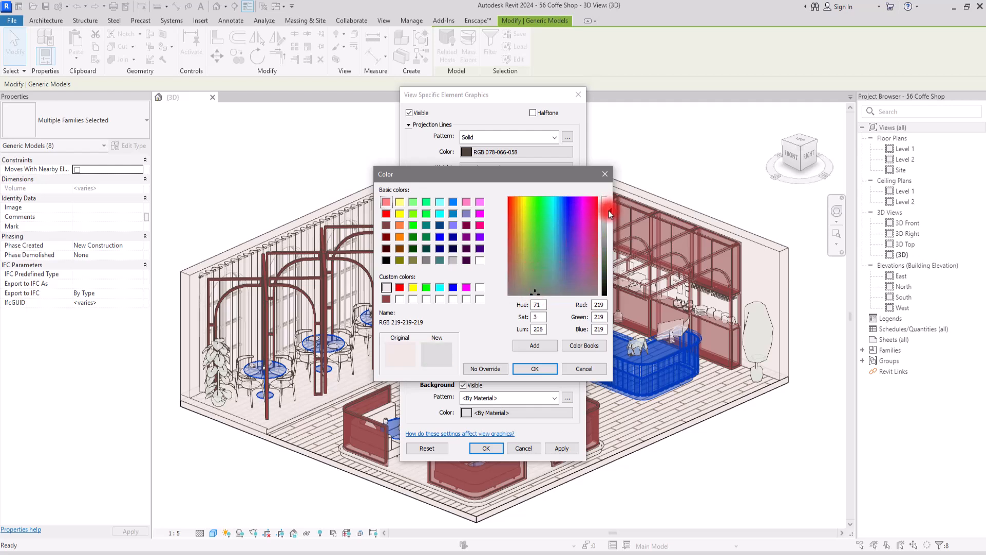
{"action": "left_click", "coordinate": [533, 367]}
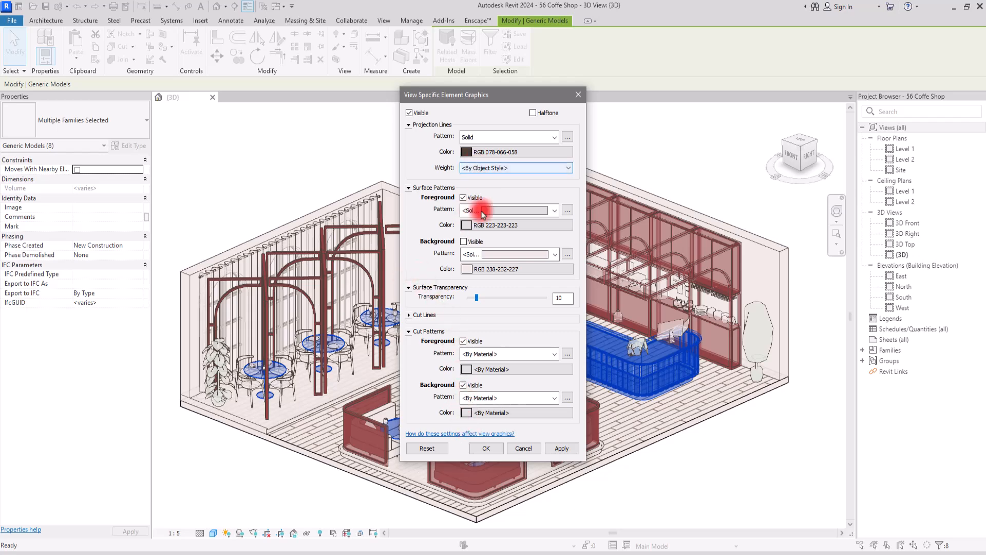
{"action": "left_click", "coordinate": [483, 449]}
{"action": "left_click", "coordinate": [287, 153]}
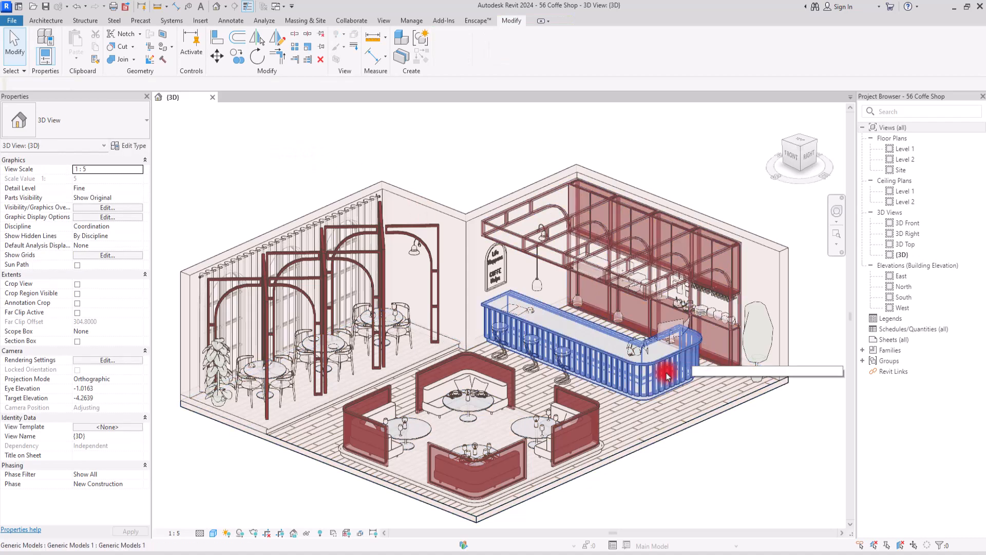
Step: Override the window curtains' graphics in the view, hiding the background pattern and setting the foreground colour to near-white, RGB 248 248 248
{"action": "left_click", "coordinate": [363, 214]}
{"action": "left_click", "coordinate": [336, 46]}
{"action": "left_click", "coordinate": [366, 66]}
{"action": "left_click", "coordinate": [467, 225]}
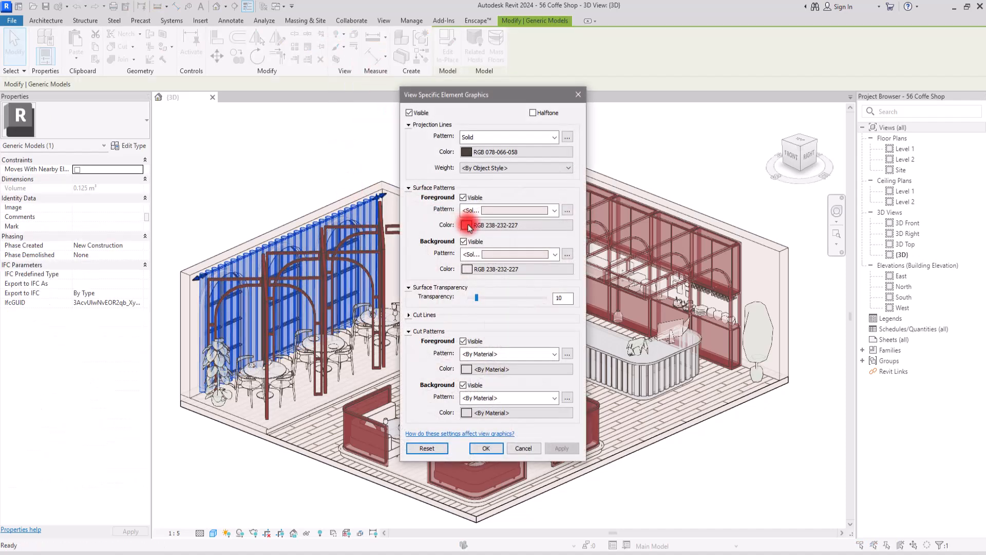
{"action": "left_click", "coordinate": [466, 225]}
{"action": "left_click", "coordinate": [479, 260]}
{"action": "left_click", "coordinate": [532, 351]}
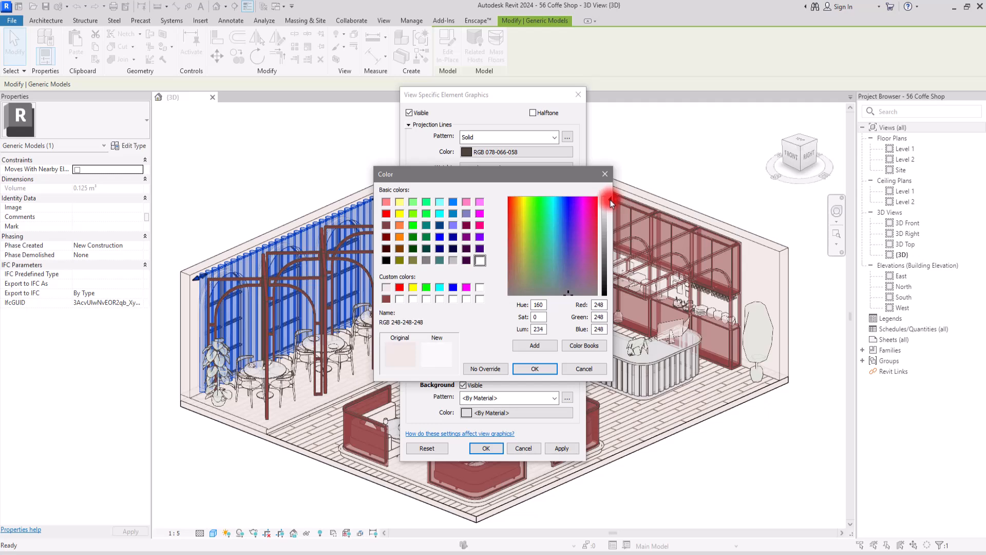
{"action": "left_click", "coordinate": [535, 368]}
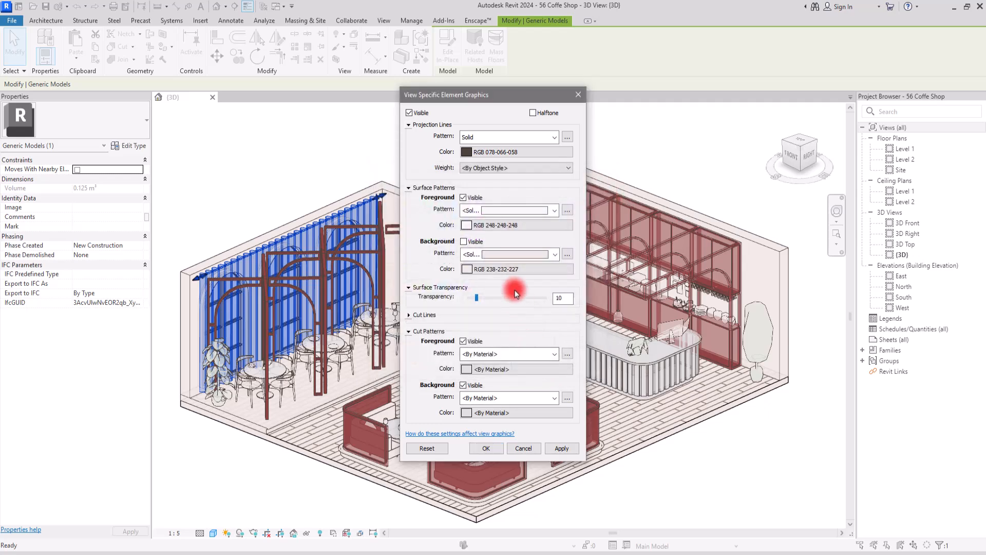
{"action": "left_click", "coordinate": [486, 448]}
{"action": "left_click", "coordinate": [251, 152]}
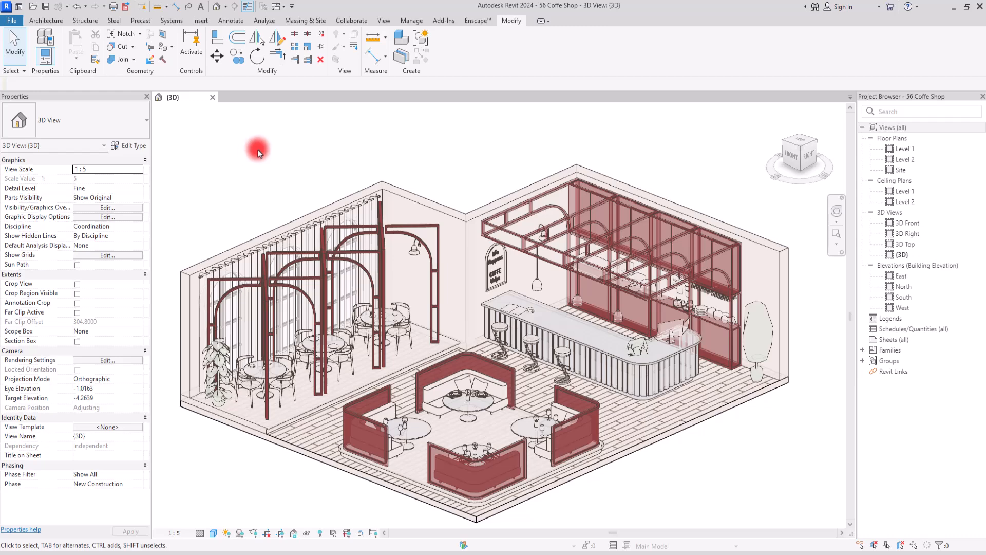
Step: Override the raised platform floor under the booths and dining area with a surface transparency of 0
{"action": "scroll", "coordinate": [385, 458], "scroll_direction": "up", "scroll_amount": 8}
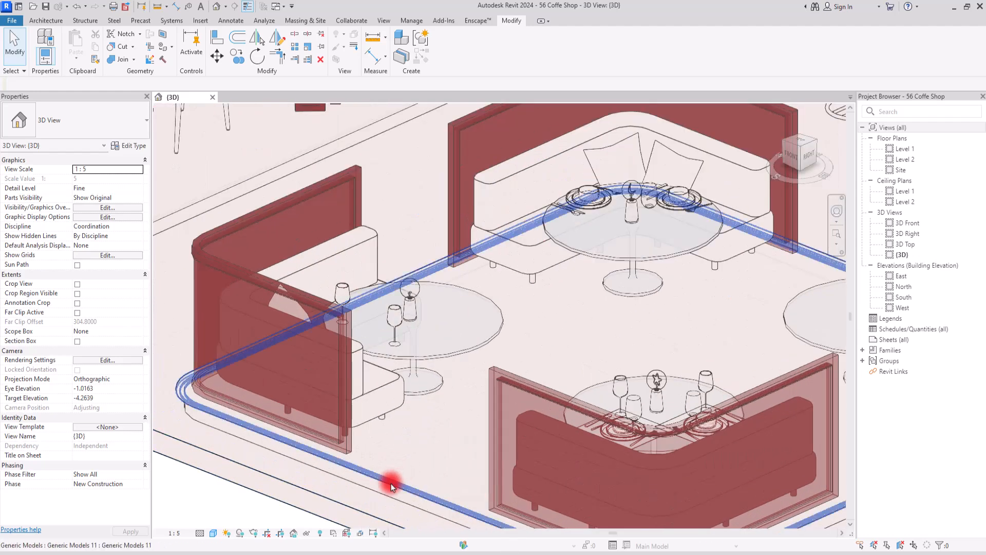
{"action": "left_click", "coordinate": [386, 497]}
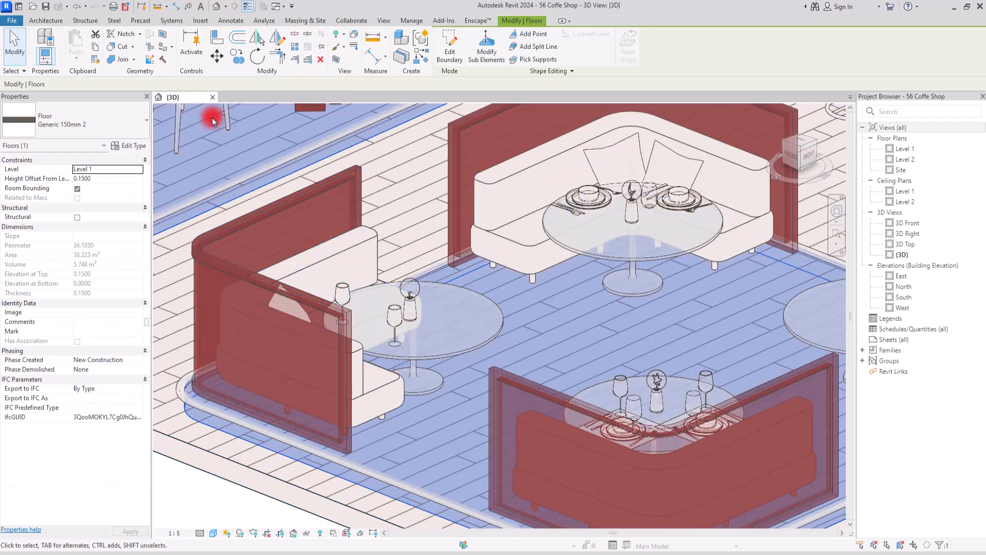
{"action": "left_click", "coordinate": [366, 53]}
{"action": "left_click", "coordinate": [365, 61]}
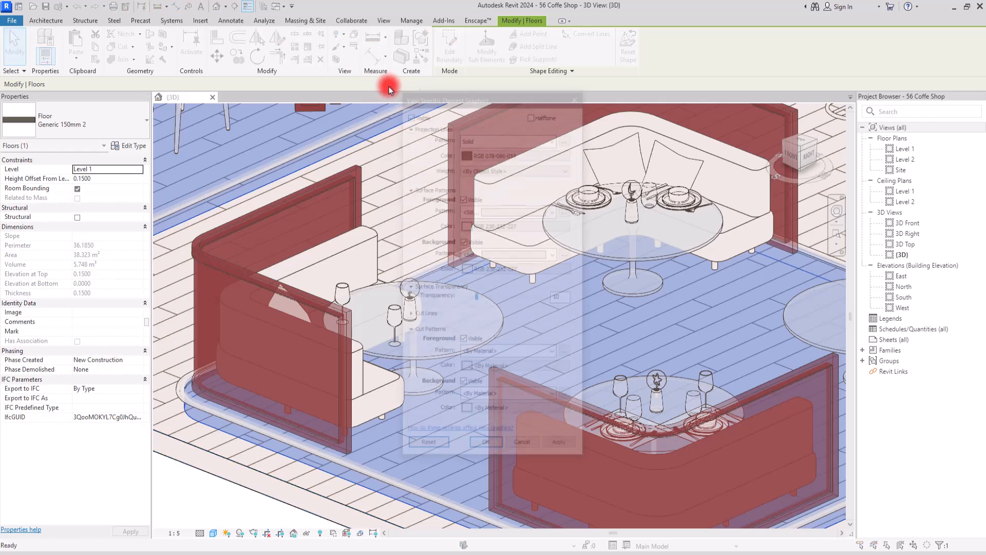
{"action": "left_click", "coordinate": [501, 447]}
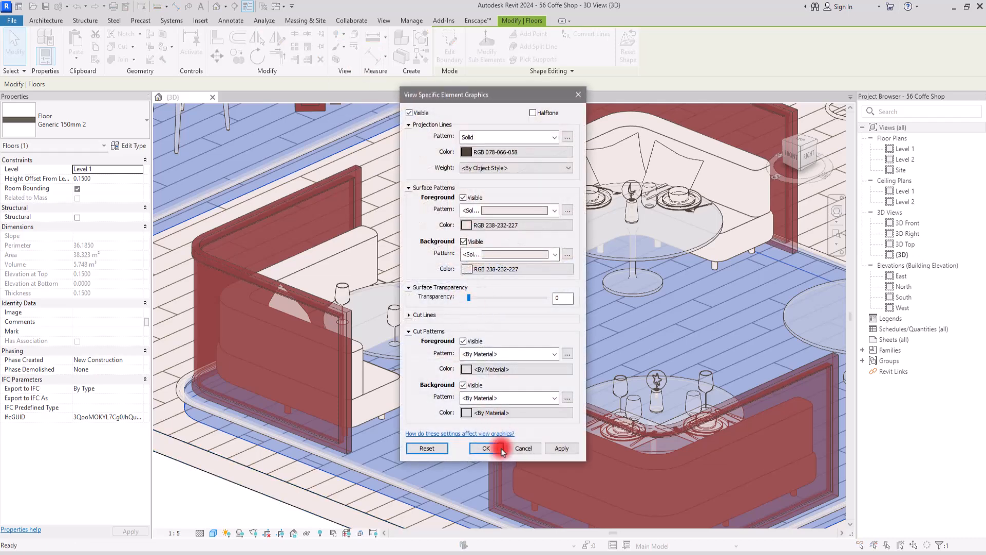
{"action": "scroll", "coordinate": [306, 388], "scroll_direction": "down", "scroll_amount": 5}
{"action": "left_click", "coordinate": [264, 403]}
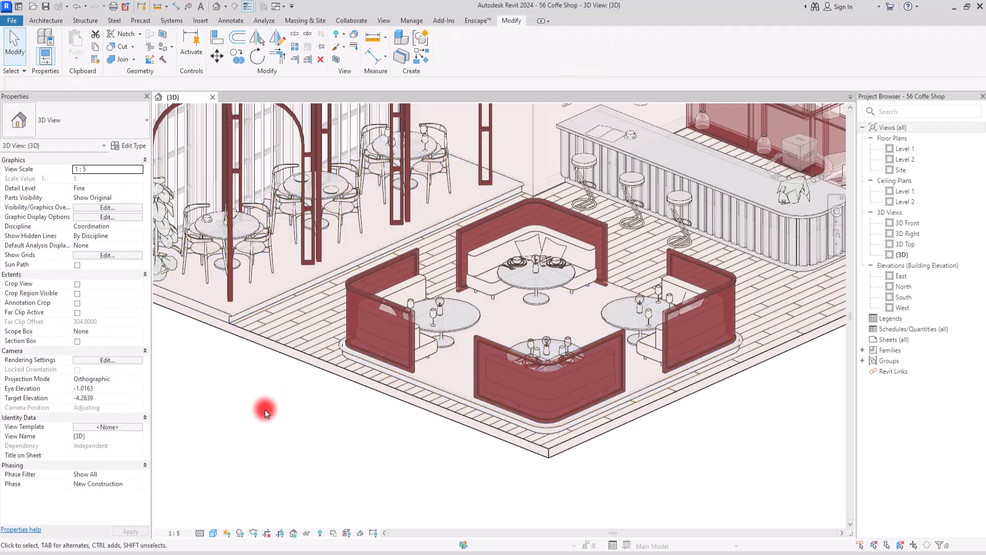
{"action": "scroll", "coordinate": [286, 279], "scroll_direction": "up", "scroll_amount": 2}
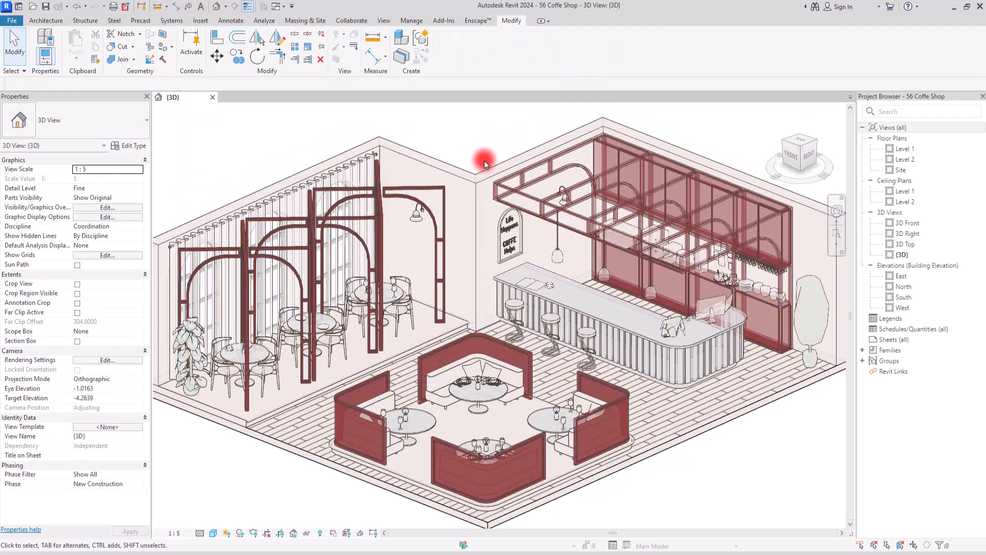
Step: Select the two inner corner walls between the windows and the bar and duplicate their wall type as Generic - 300mm 4
{"action": "left_click", "coordinate": [452, 176]}
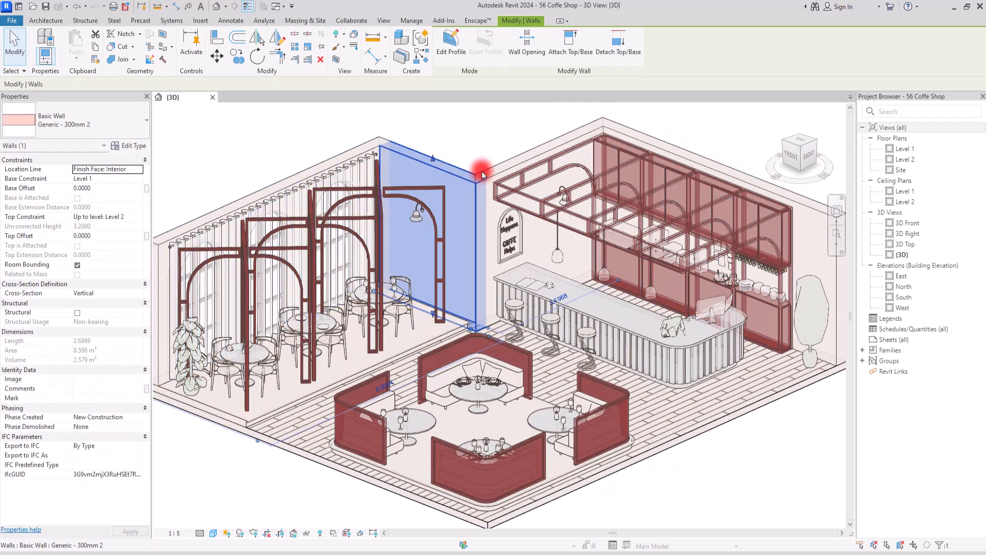
{"action": "left_click", "coordinate": [491, 166], "text": "ctrl"}
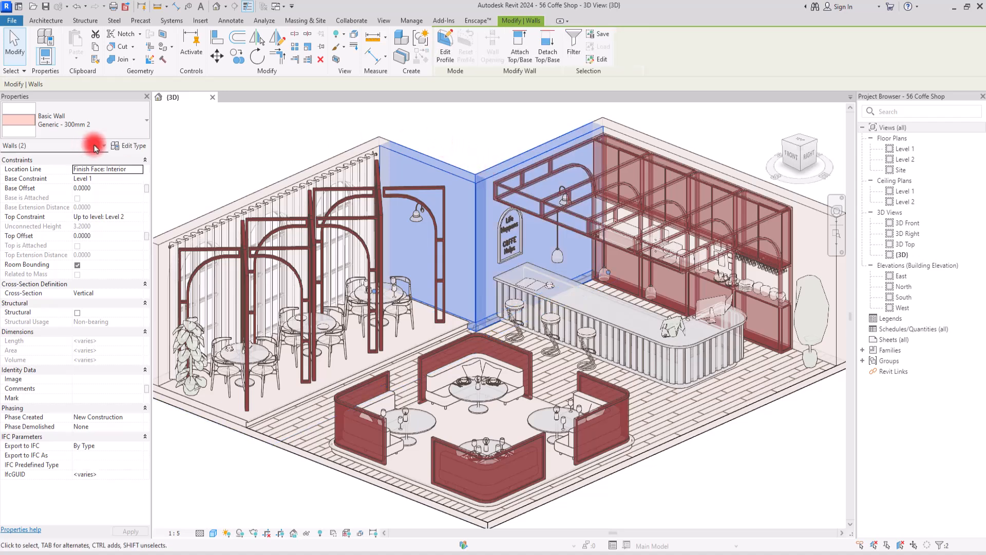
{"action": "left_click", "coordinate": [130, 146]}
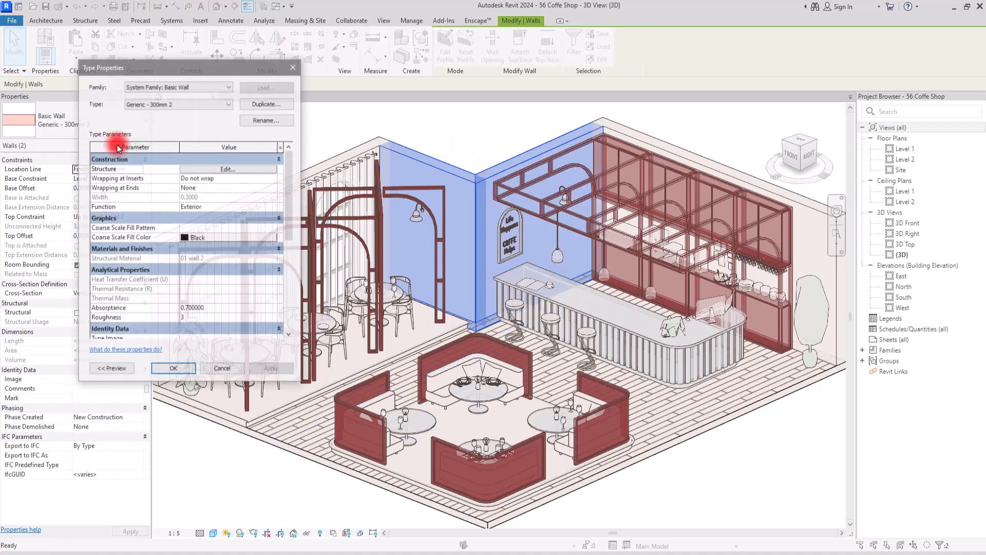
{"action": "left_click", "coordinate": [267, 103]}
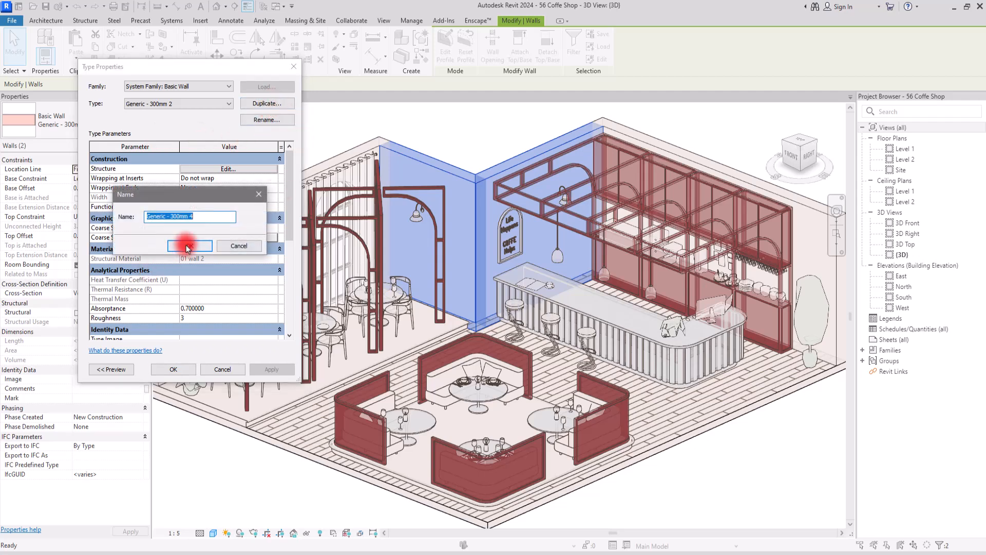
{"action": "left_click", "coordinate": [186, 256]}
Step: Give the new wall type's 01 wall 2 material a solid fill surface background pattern in off-white, RGB 238 232 227
{"action": "left_click", "coordinate": [216, 169]}
{"action": "left_click", "coordinate": [157, 175]}
{"action": "left_click", "coordinate": [170, 176]}
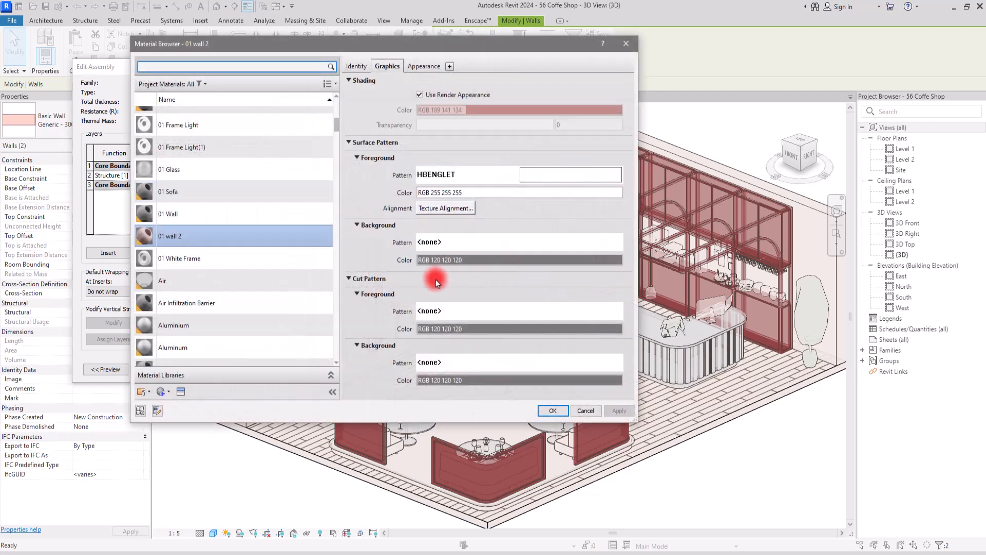
{"action": "left_click", "coordinate": [492, 260]}
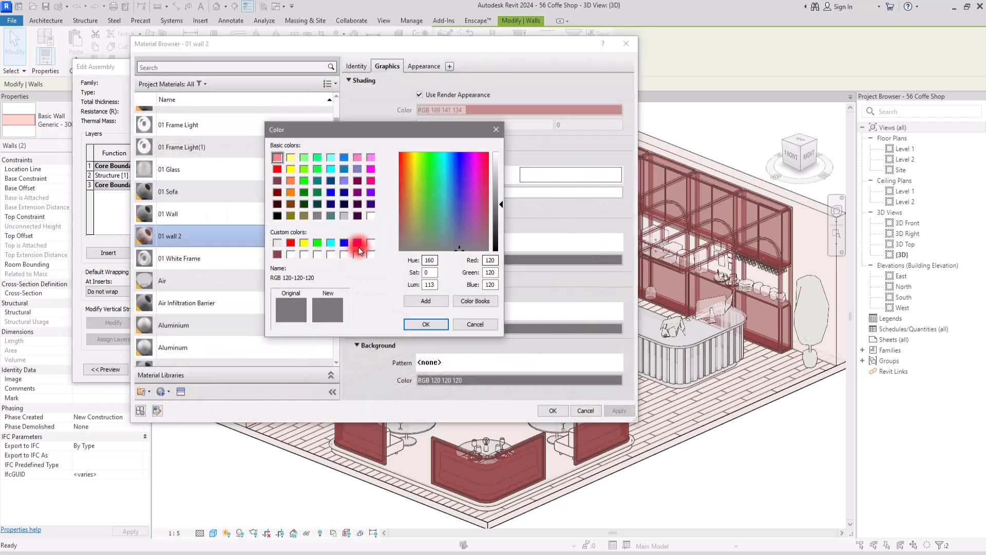
{"action": "left_click", "coordinate": [277, 242]}
{"action": "left_click", "coordinate": [422, 325]}
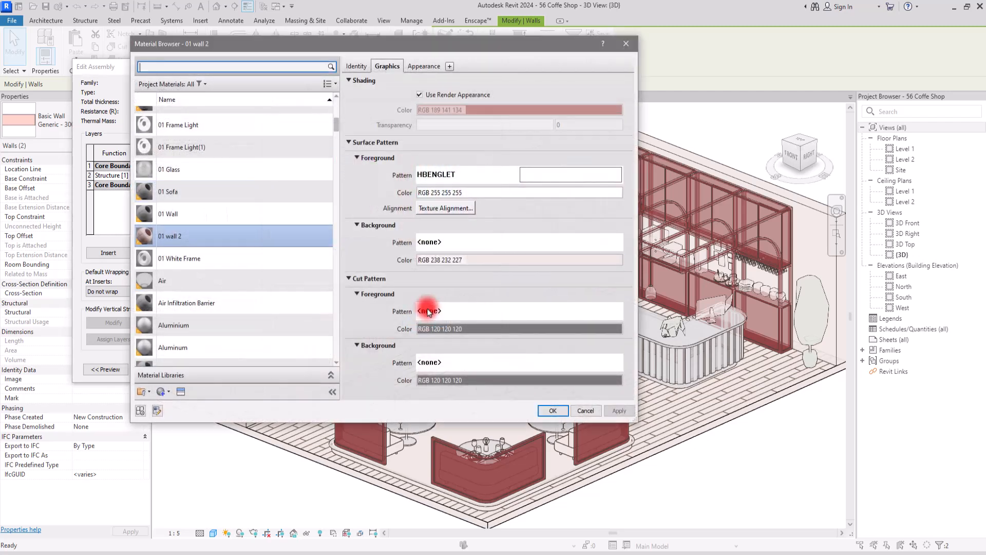
{"action": "left_click", "coordinate": [468, 244]}
{"action": "left_click", "coordinate": [387, 211]}
{"action": "left_click", "coordinate": [393, 336]}
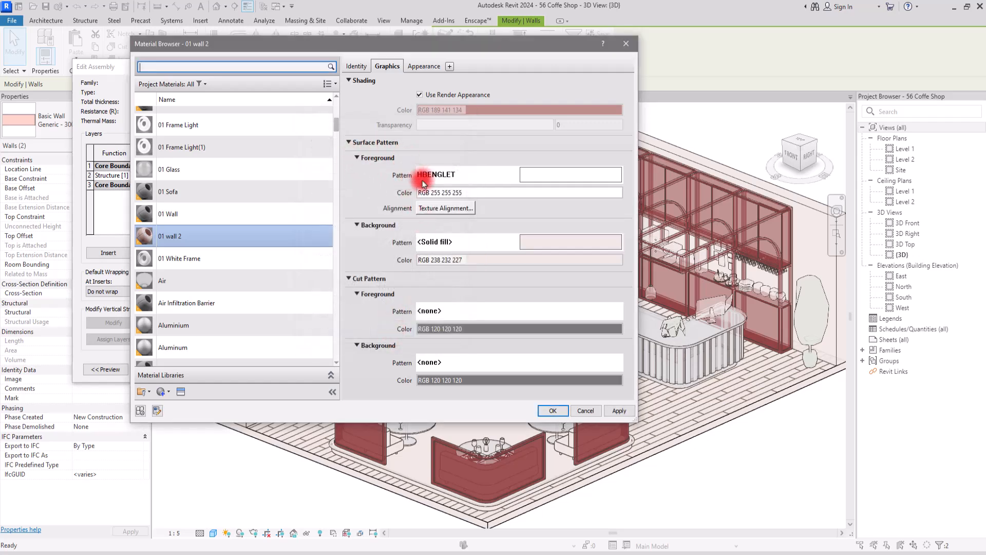
Step: Set the surface foreground pattern colour of the 01 wall 2 material to dark brown, RGB 108 85 66
{"action": "left_click", "coordinate": [534, 193]}
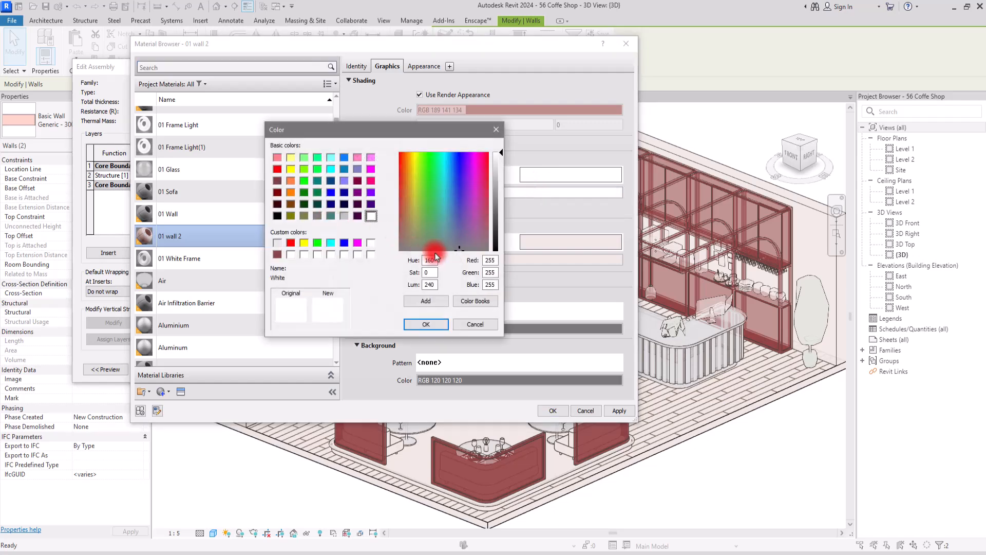
{"action": "left_click", "coordinate": [278, 244]}
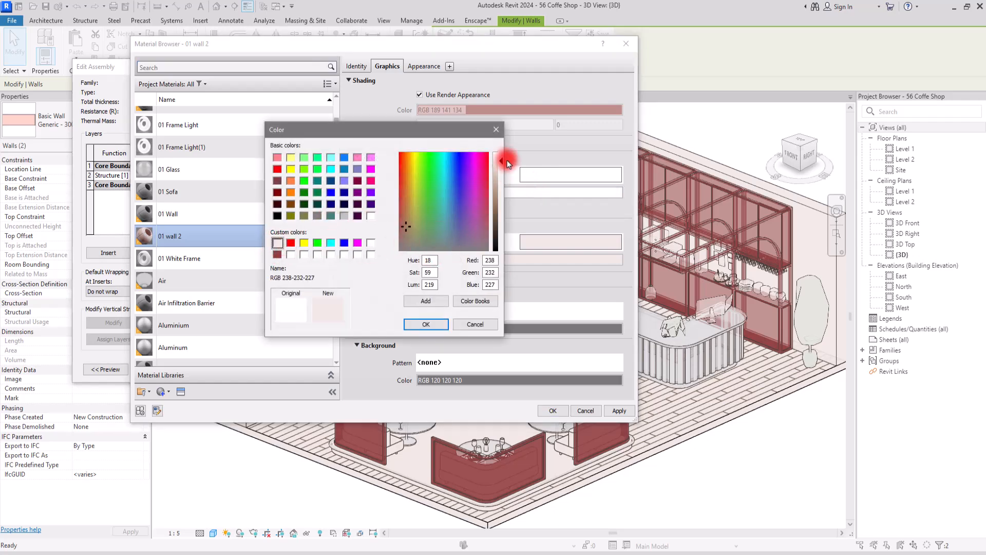
{"action": "left_click_drag", "start_coordinate": [499, 171], "coordinate": [498, 224]}
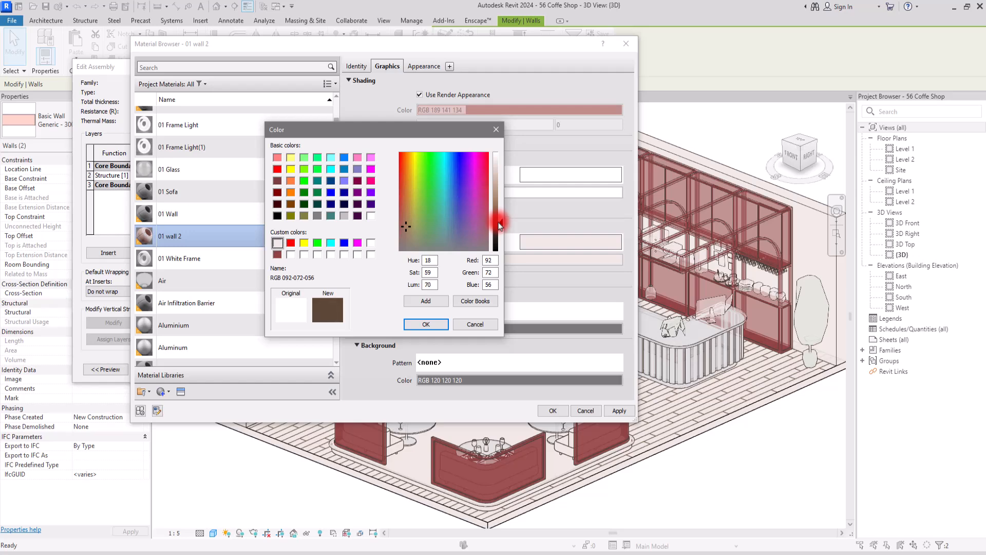
{"action": "left_click", "coordinate": [413, 325]}
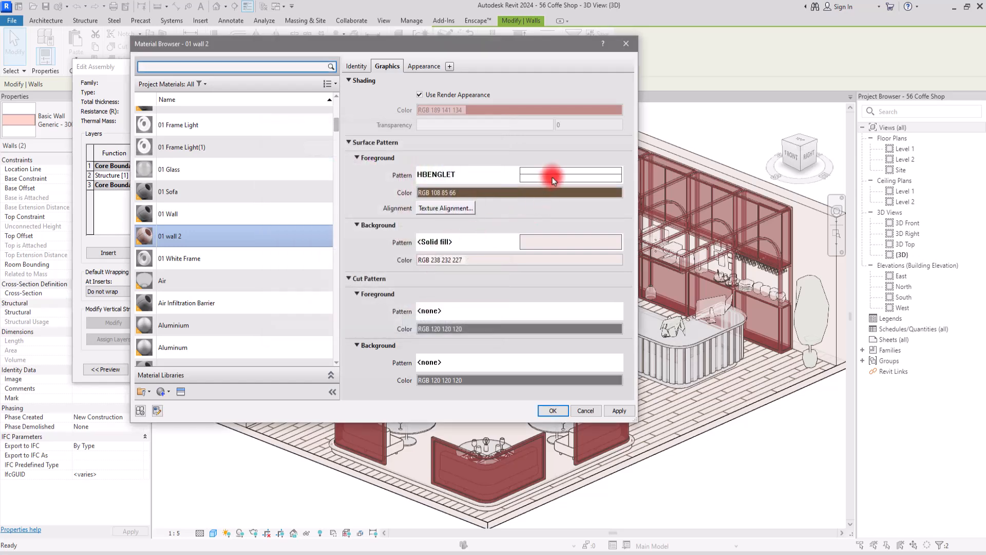
Step: Set the surface foreground pattern of the 01 wall 2 material to the model pattern Brick 75x225
{"action": "left_click", "coordinate": [553, 177]}
{"action": "left_click", "coordinate": [387, 148]}
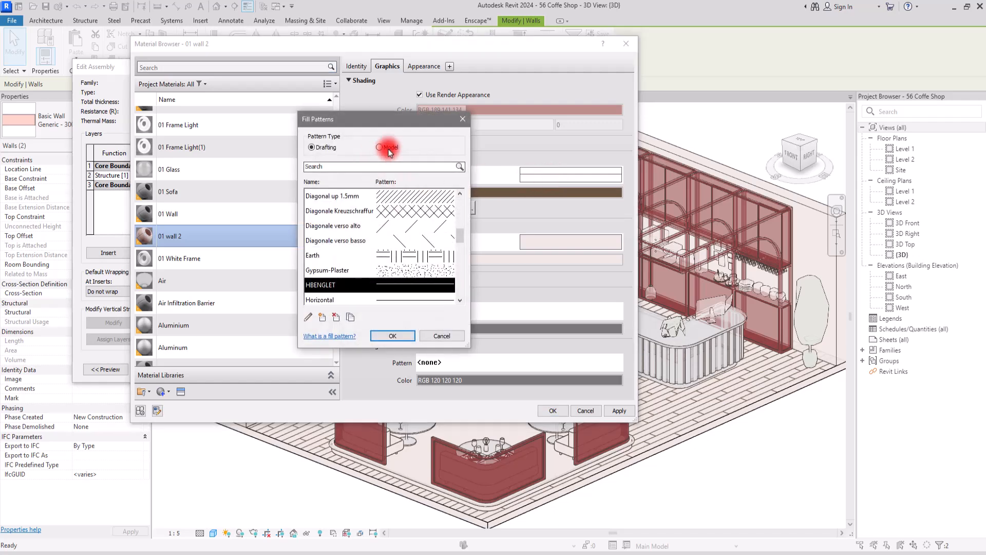
{"action": "scroll", "coordinate": [408, 239], "scroll_direction": "up", "scroll_amount": 1}
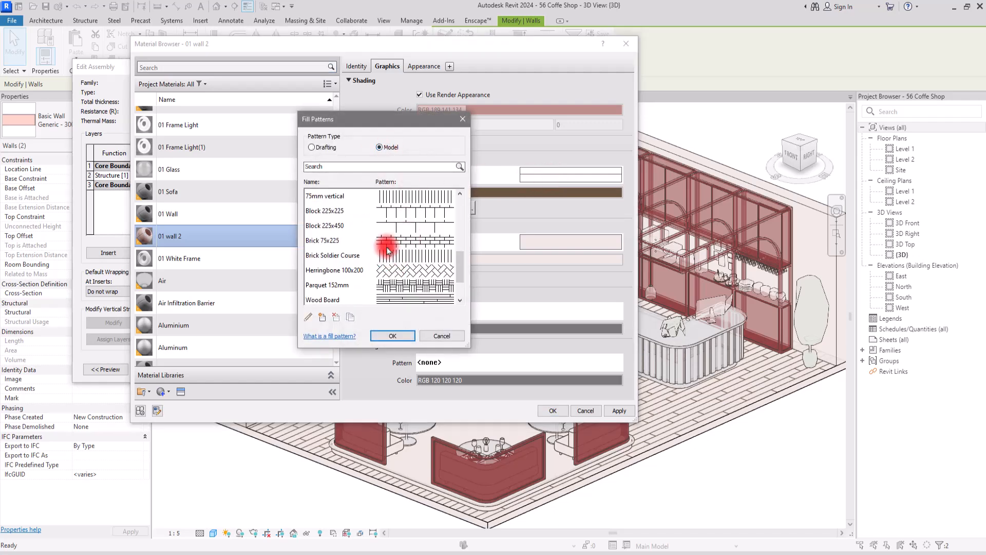
{"action": "left_click", "coordinate": [402, 241]}
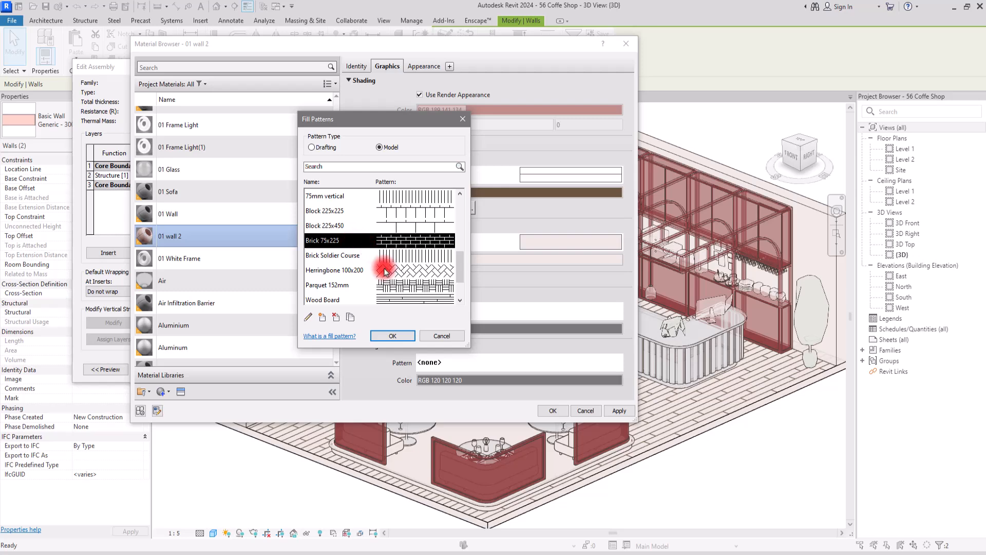
{"action": "left_click", "coordinate": [398, 340]}
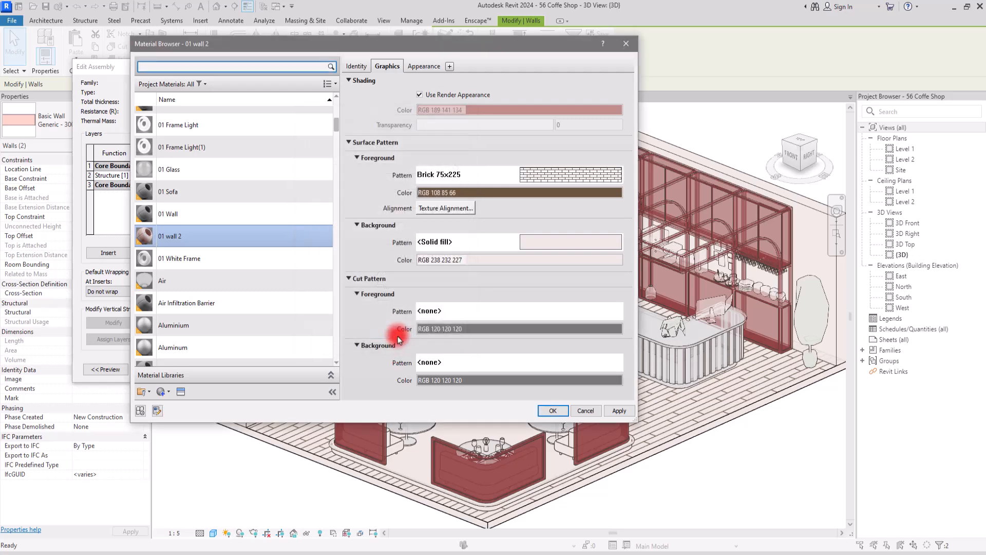
Step: Edit the Brick 75x225 fill pattern, set its scale to 0.5 and keep it as the wall's foreground pattern
{"action": "left_click", "coordinate": [557, 181]}
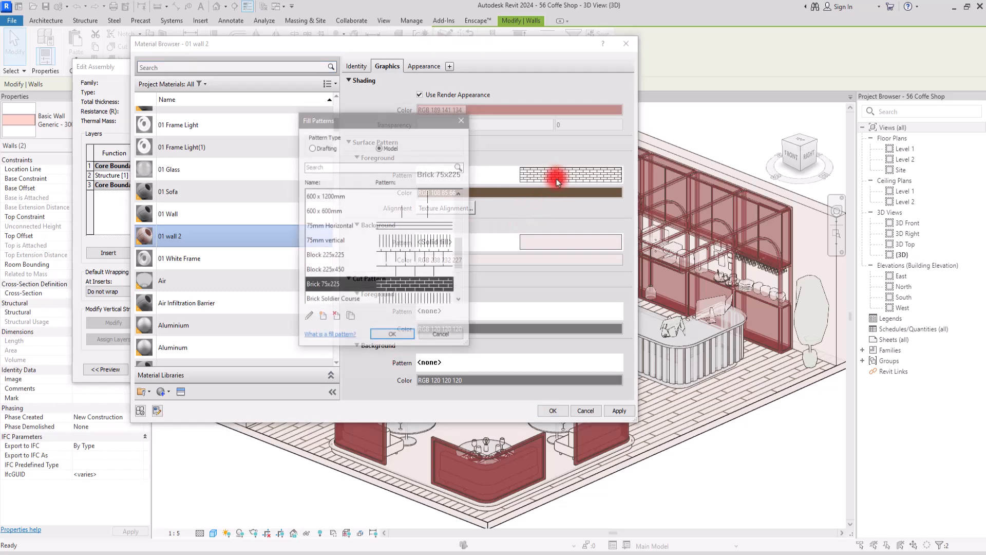
{"action": "left_click", "coordinate": [310, 317]}
{"action": "left_click_drag", "start_coordinate": [409, 331], "coordinate": [354, 328]}
{"action": "type", "text": ".5"}
{"action": "left_click", "coordinate": [367, 352]}
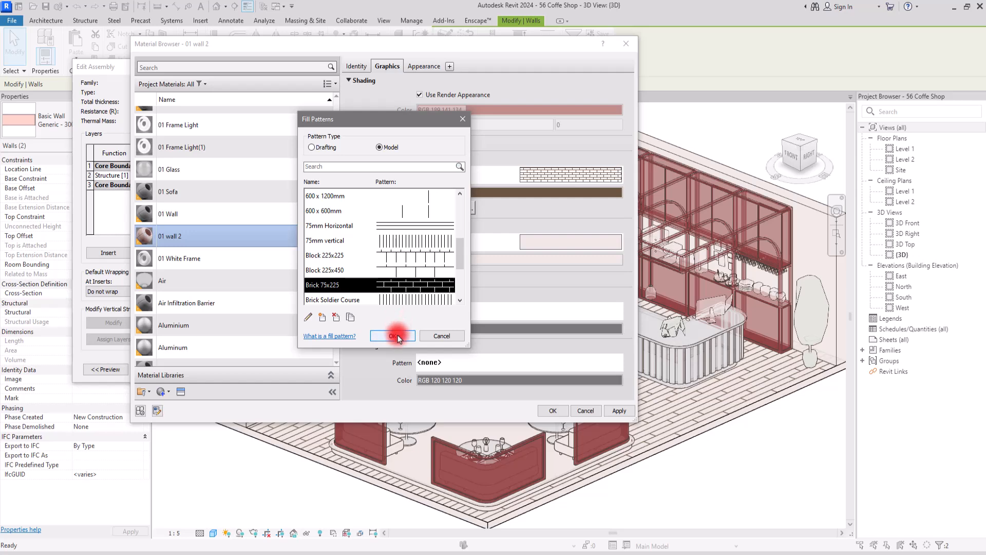
{"action": "left_click", "coordinate": [405, 333]}
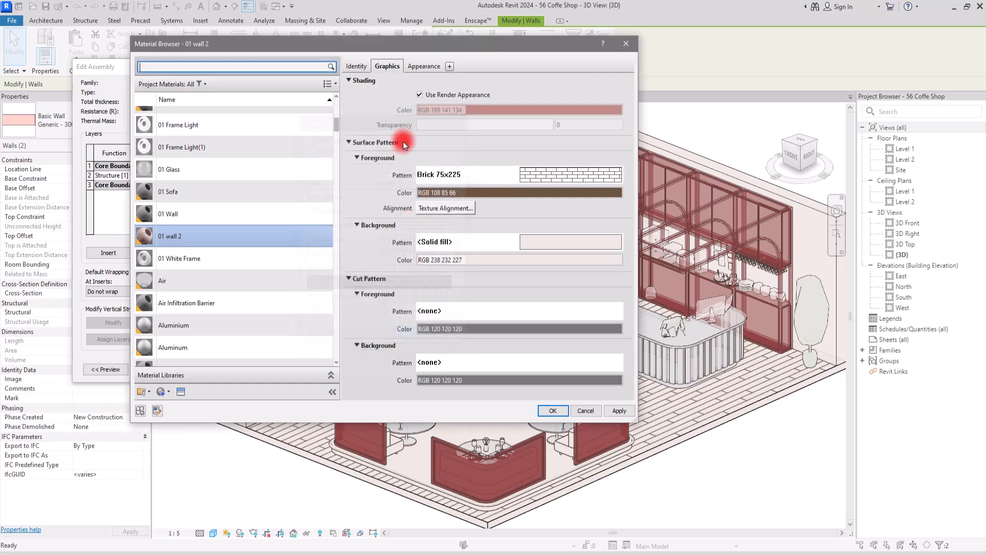
Step: Turn off the render appearance for the 01 wall 2 shading, set its colour to RGB 238 232 227, and apply the wall type changes
{"action": "left_click", "coordinate": [420, 95]}
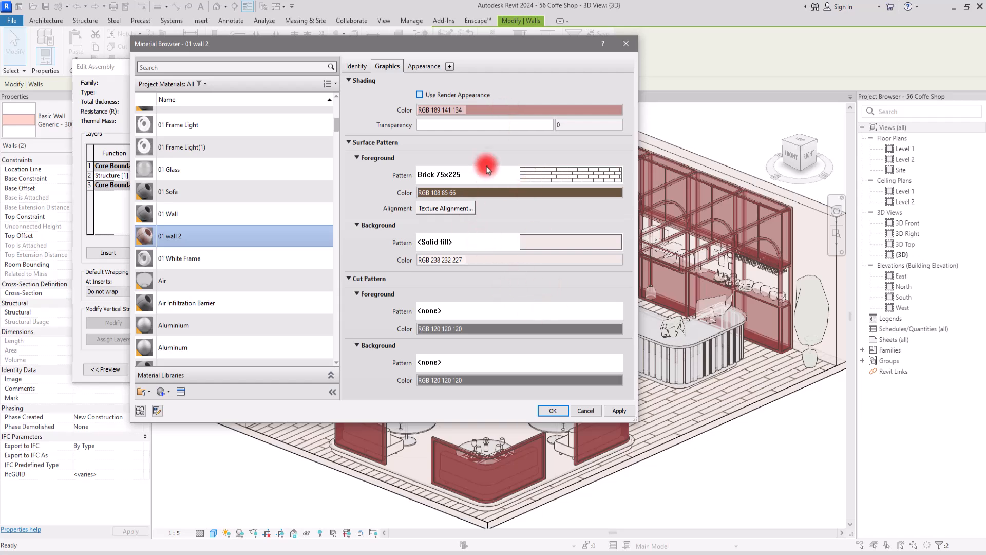
{"action": "left_click", "coordinate": [490, 109]}
{"action": "left_click", "coordinate": [278, 242]}
{"action": "left_click", "coordinate": [427, 324]}
{"action": "left_click", "coordinate": [552, 411]}
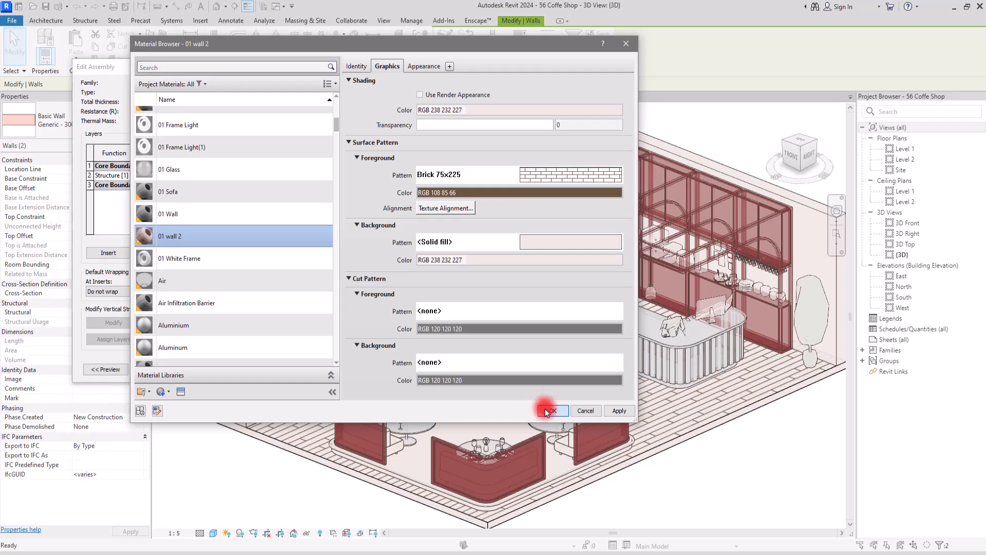
{"action": "left_click", "coordinate": [167, 361]}
{"action": "left_click", "coordinate": [176, 366]}
{"action": "left_click", "coordinate": [227, 486]}
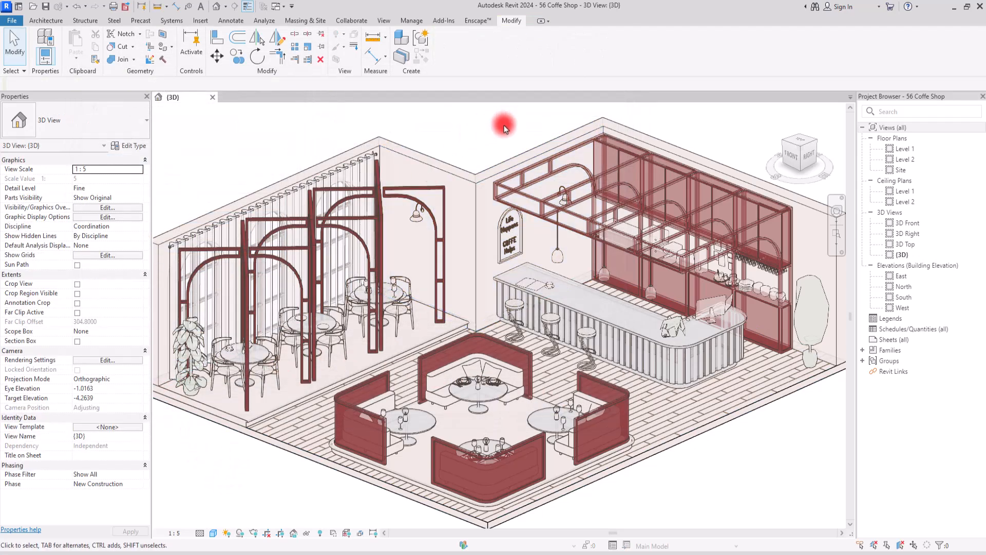
Step: Reset the view-specific graphic overrides of the two inner corner walls
{"action": "left_click", "coordinate": [461, 179]}
{"action": "left_click", "coordinate": [342, 46]}
{"action": "left_click", "coordinate": [354, 63]}
{"action": "left_click", "coordinate": [427, 449]}
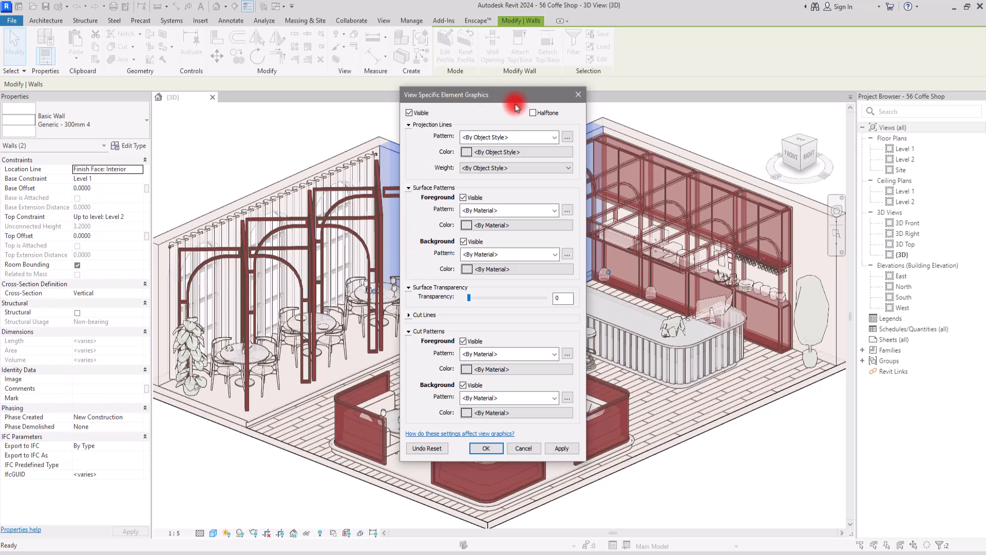
{"action": "left_click", "coordinate": [483, 449]}
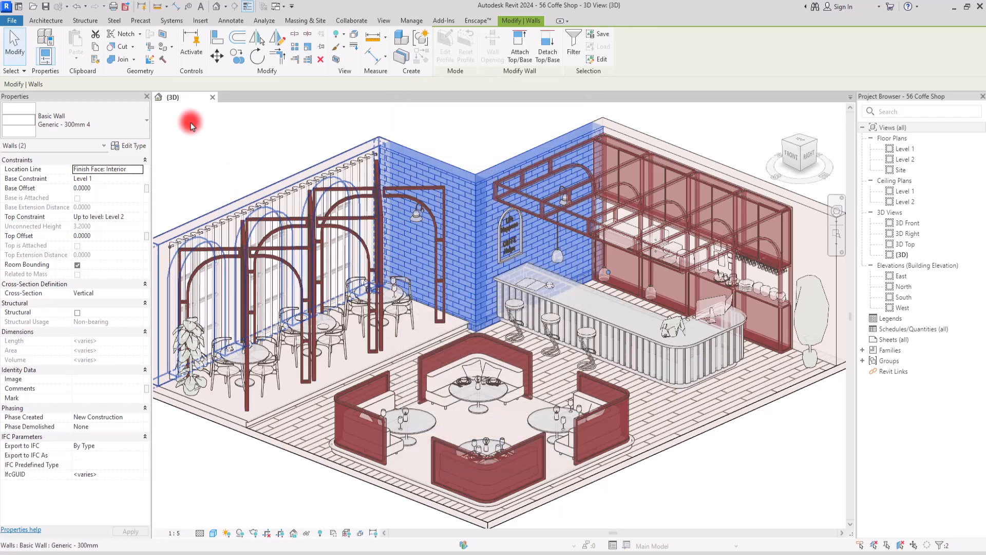
{"action": "left_click", "coordinate": [244, 132]}
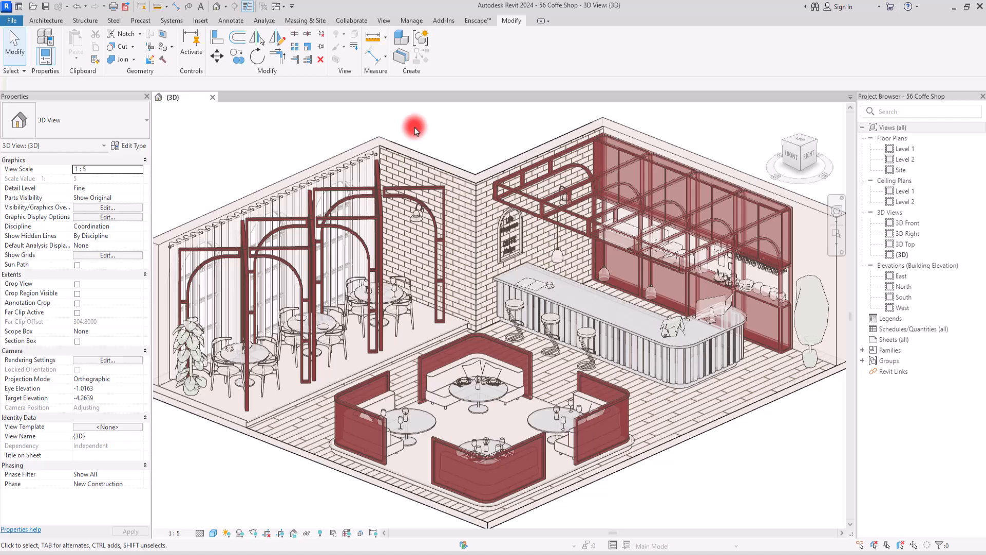
Step: Override the projection line colour of the two brick walls by element with dark brown, RGB 85 66 51
{"action": "left_click", "coordinate": [433, 157]}
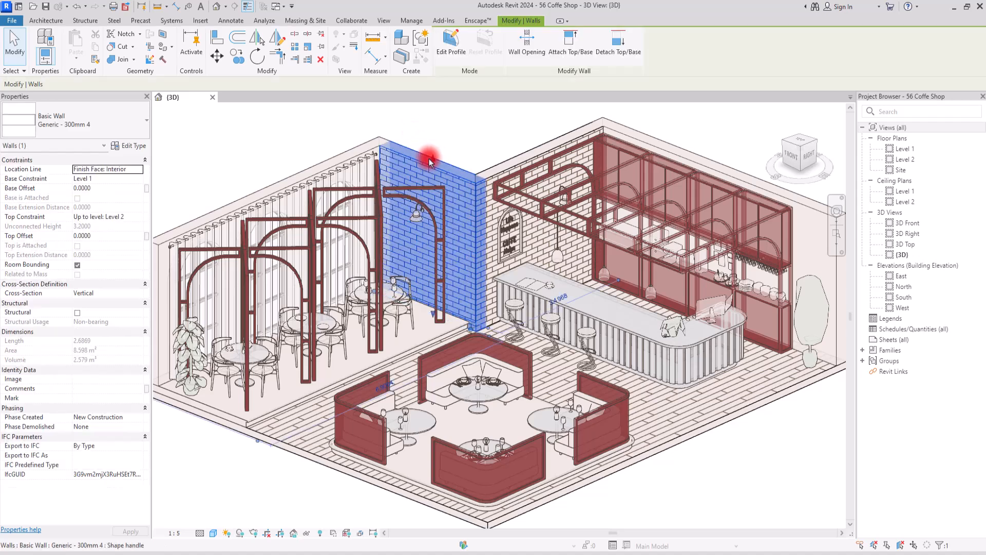
{"action": "left_click", "coordinate": [509, 161], "text": "ctrl"}
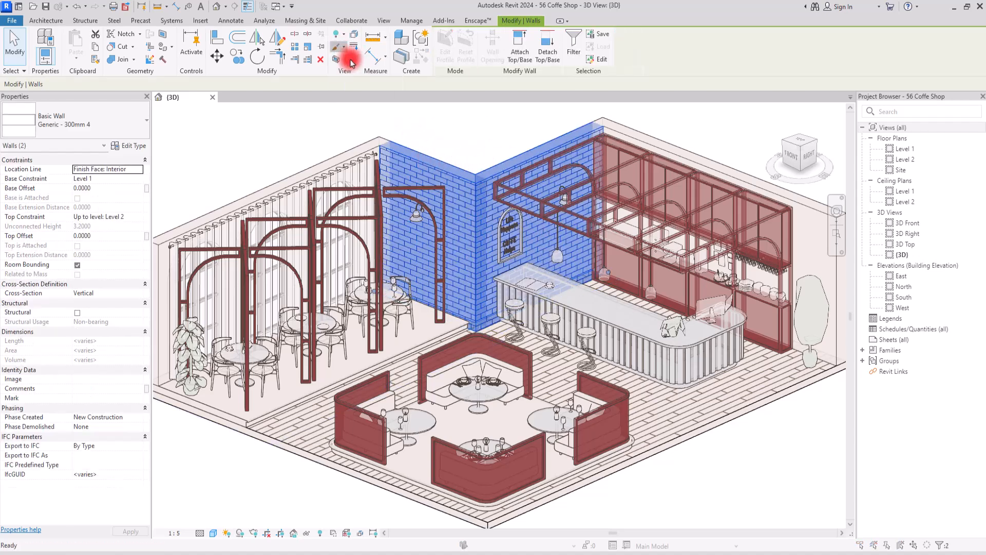
{"action": "left_click", "coordinate": [351, 61]}
{"action": "left_click", "coordinate": [408, 148]}
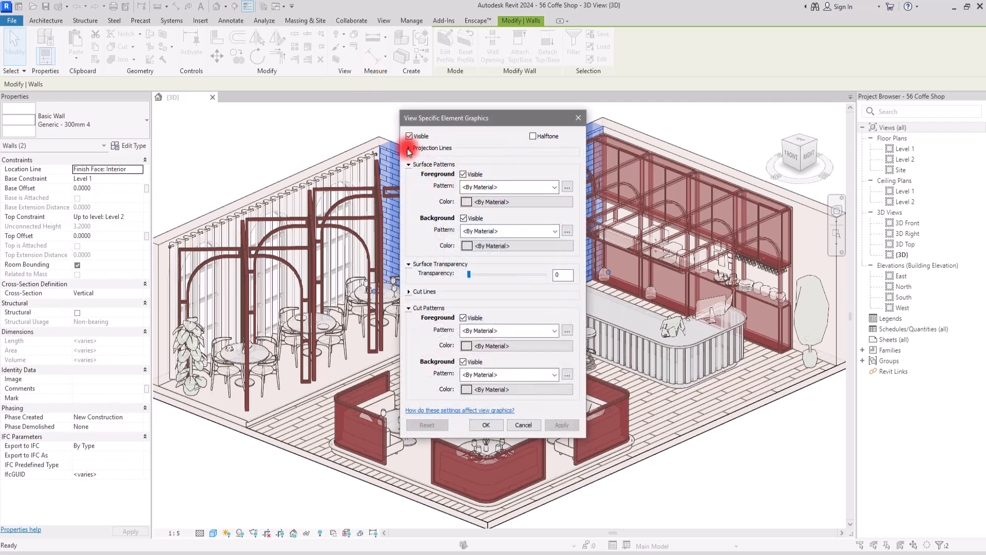
{"action": "left_click", "coordinate": [465, 175]}
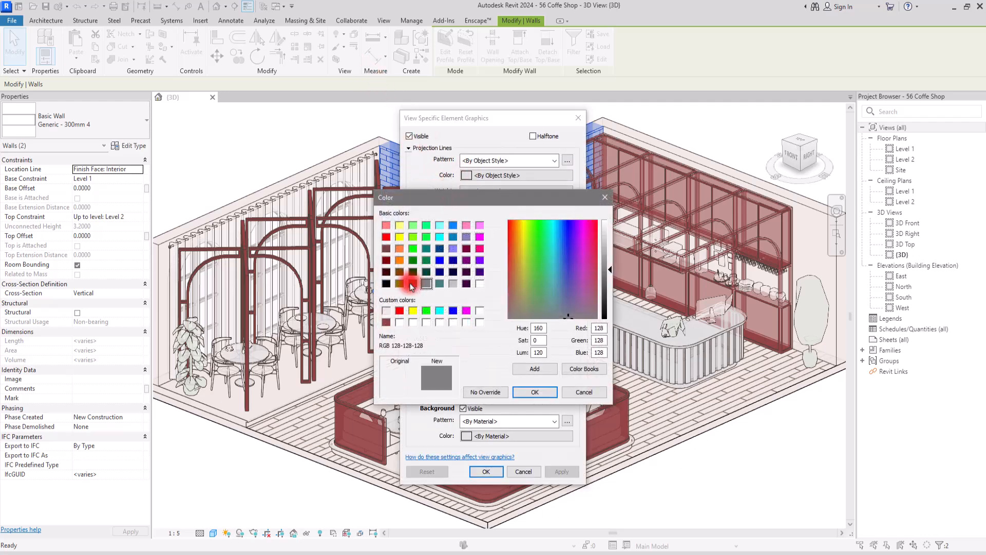
{"action": "left_click", "coordinate": [386, 312]}
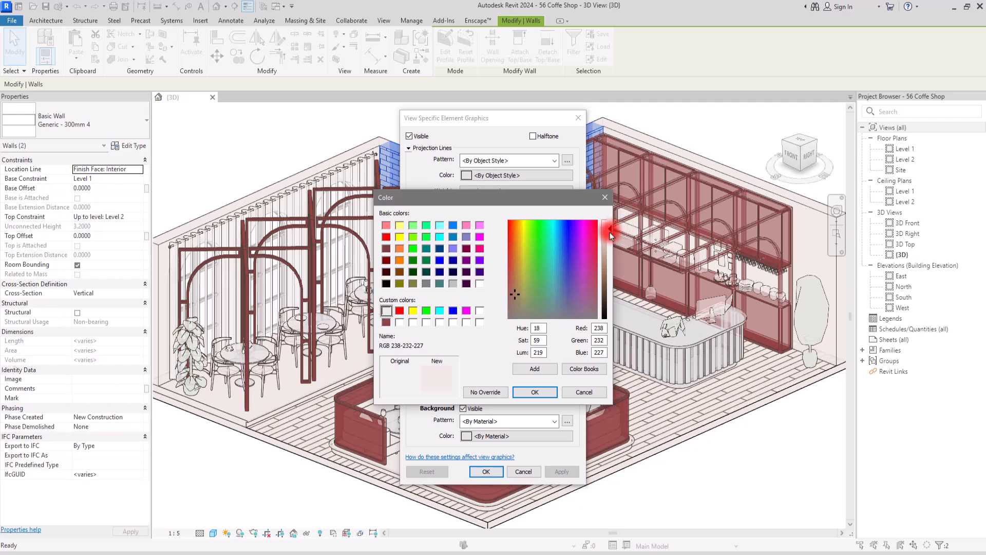
{"action": "left_click_drag", "start_coordinate": [609, 233], "coordinate": [608, 301]}
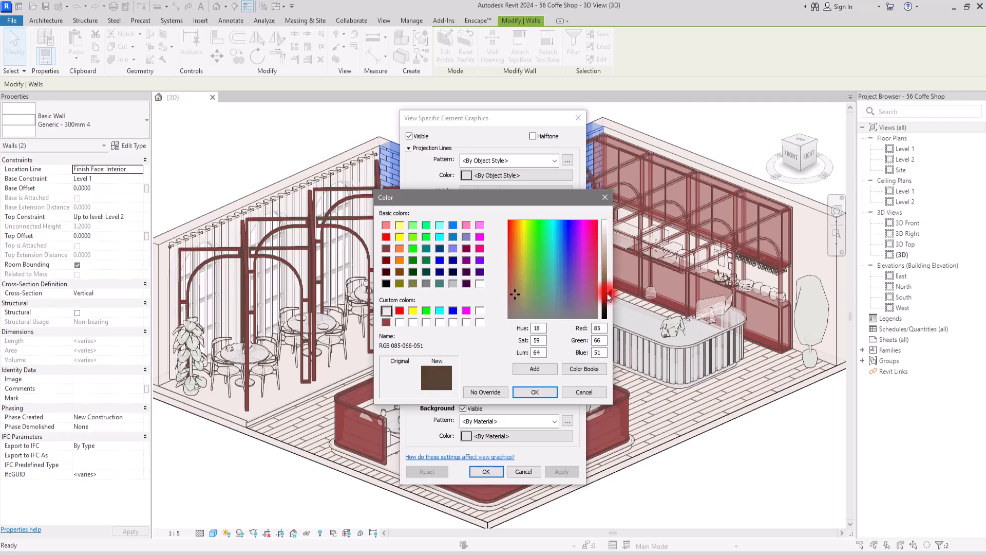
{"action": "left_click", "coordinate": [534, 370]}
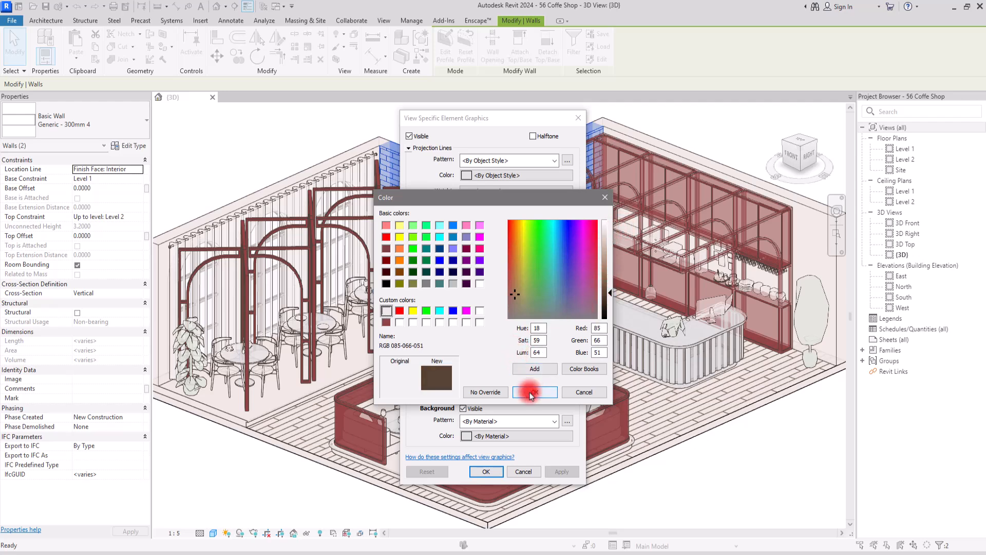
{"action": "left_click", "coordinate": [532, 392]}
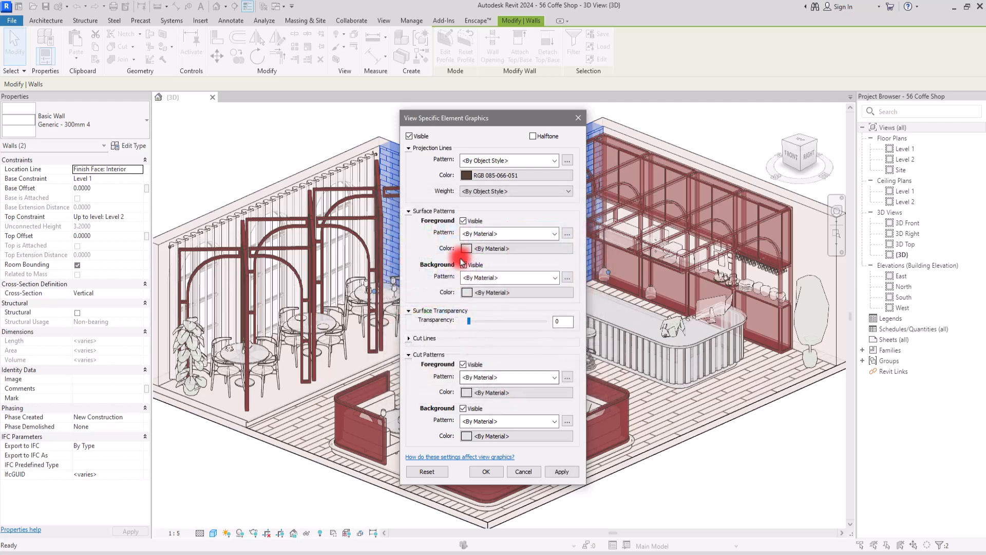
Step: Set the brick walls' projection line pattern to Solid and apply the element override
{"action": "left_click", "coordinate": [557, 162]}
{"action": "left_click", "coordinate": [493, 179]}
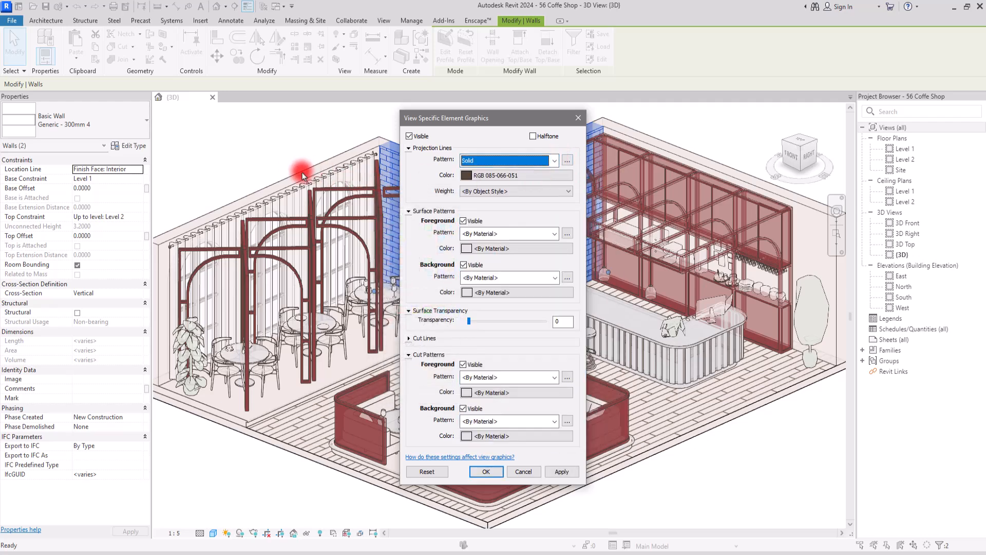
{"action": "left_click", "coordinate": [486, 472]}
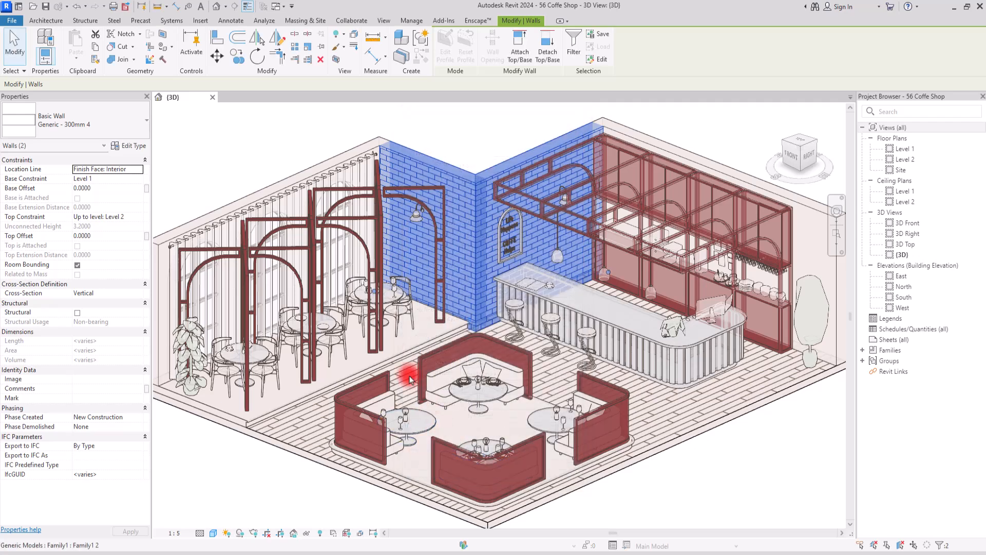
{"action": "left_click", "coordinate": [280, 158]}
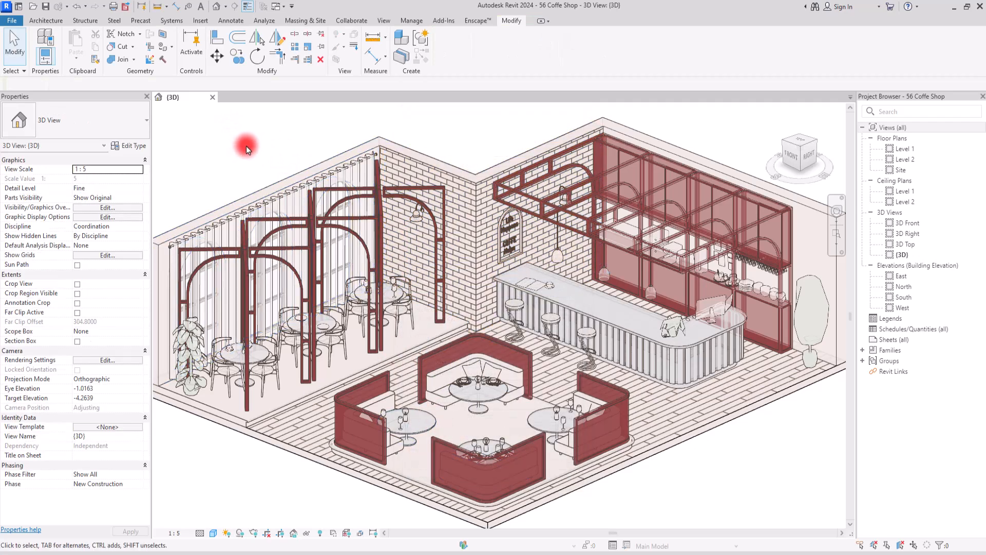
{"action": "scroll", "coordinate": [286, 156], "scroll_direction": "down", "scroll_amount": 3}
{"action": "middle_click_drag", "start_coordinate": [286, 156], "coordinate": [312, 253], "text": "shift"}
{"action": "scroll", "coordinate": [326, 297], "scroll_direction": "up", "scroll_amount": 3}
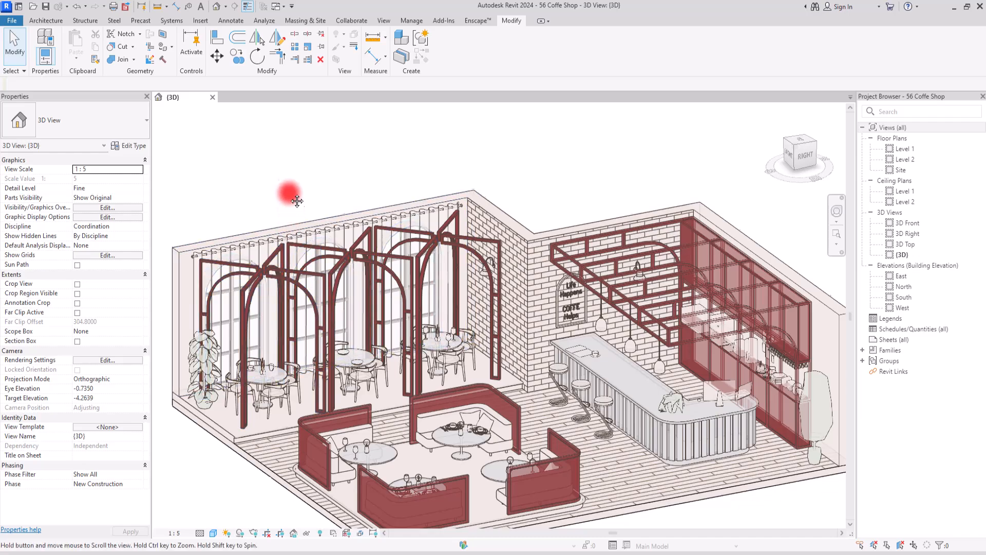
{"action": "scroll", "coordinate": [287, 161], "scroll_direction": "down", "scroll_amount": 2}
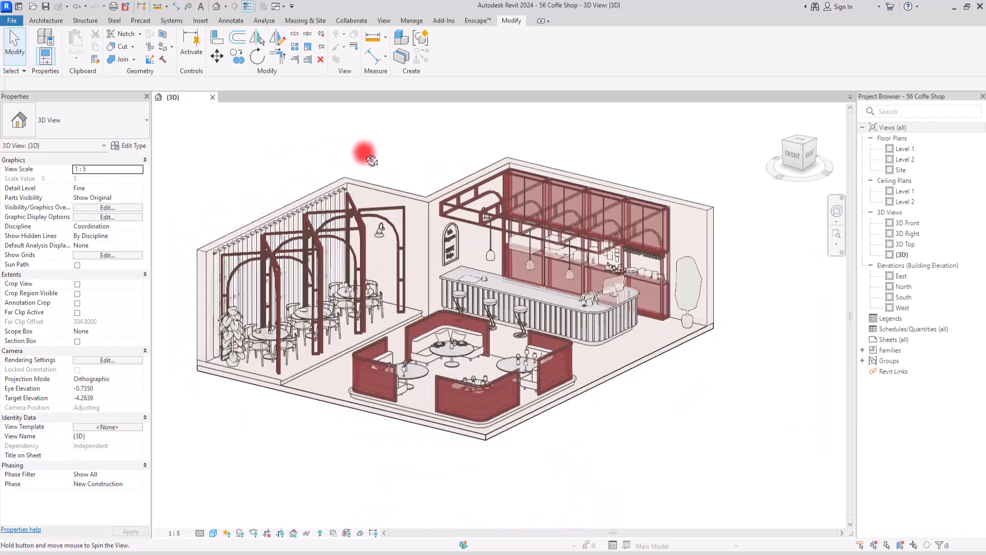